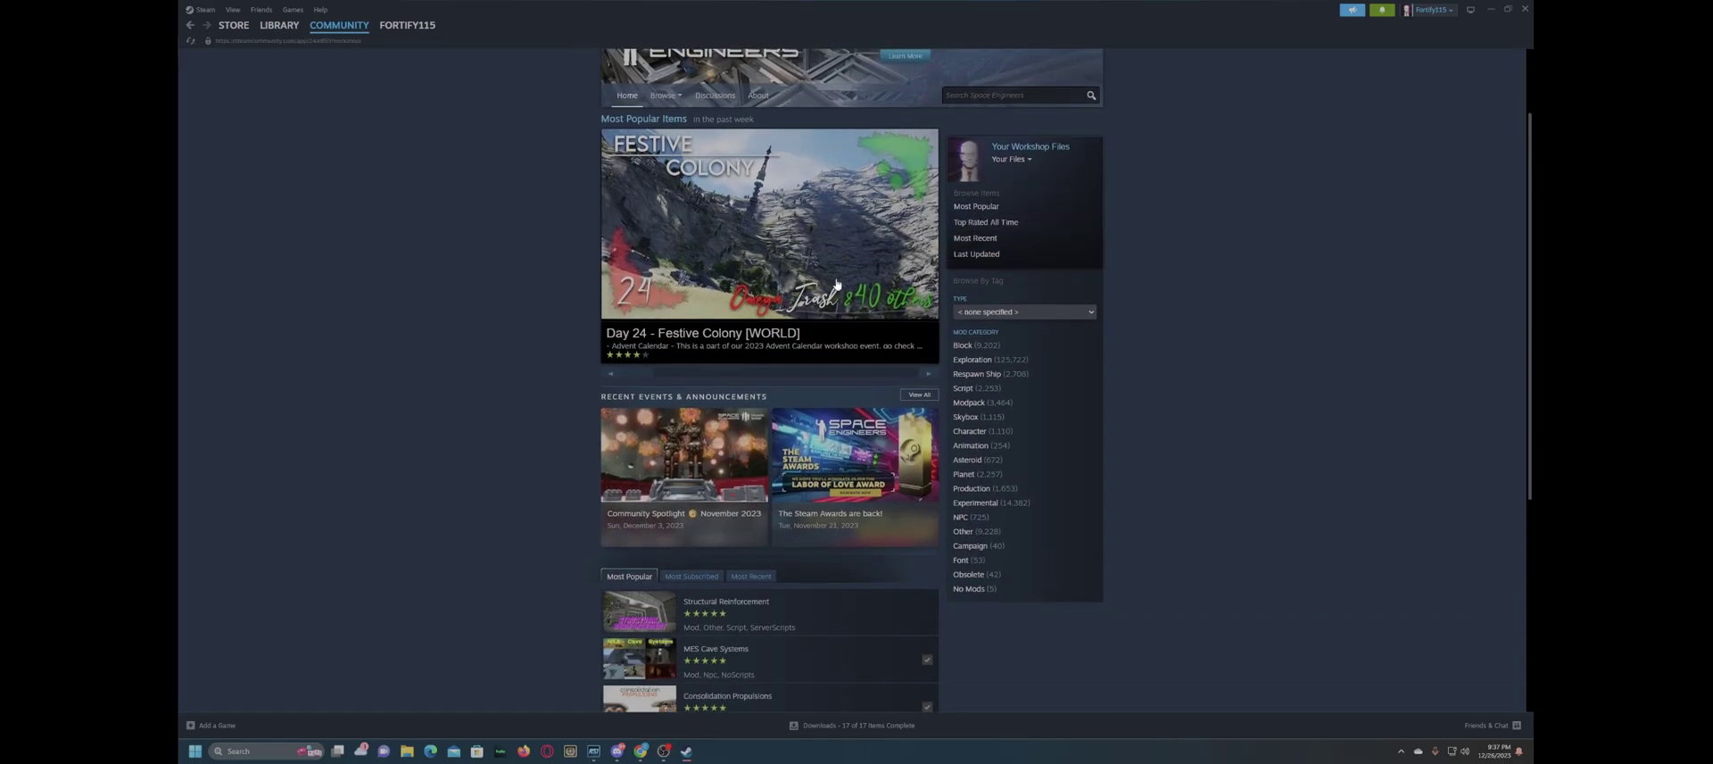
- Open the Hounds Expanse Scrapyard collection from the Workshop collections and subscribe to all its items, overwriting the existing subscriptions
{"action": "scroll", "coordinate": [779, 293], "scroll_direction": "up", "scroll_amount": 2}
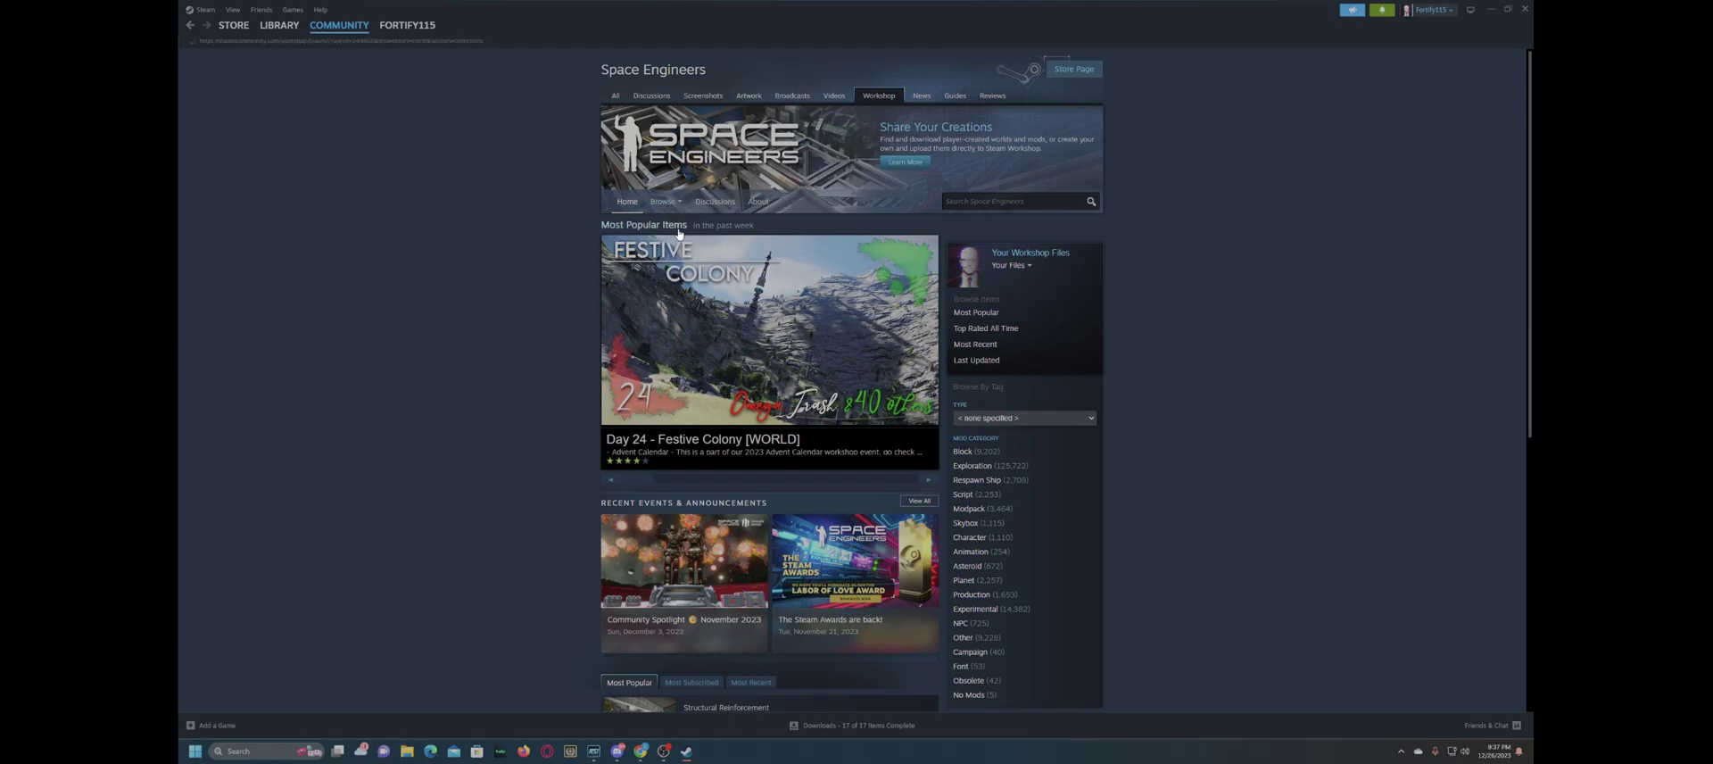
{"action": "left_click", "coordinate": [676, 232]}
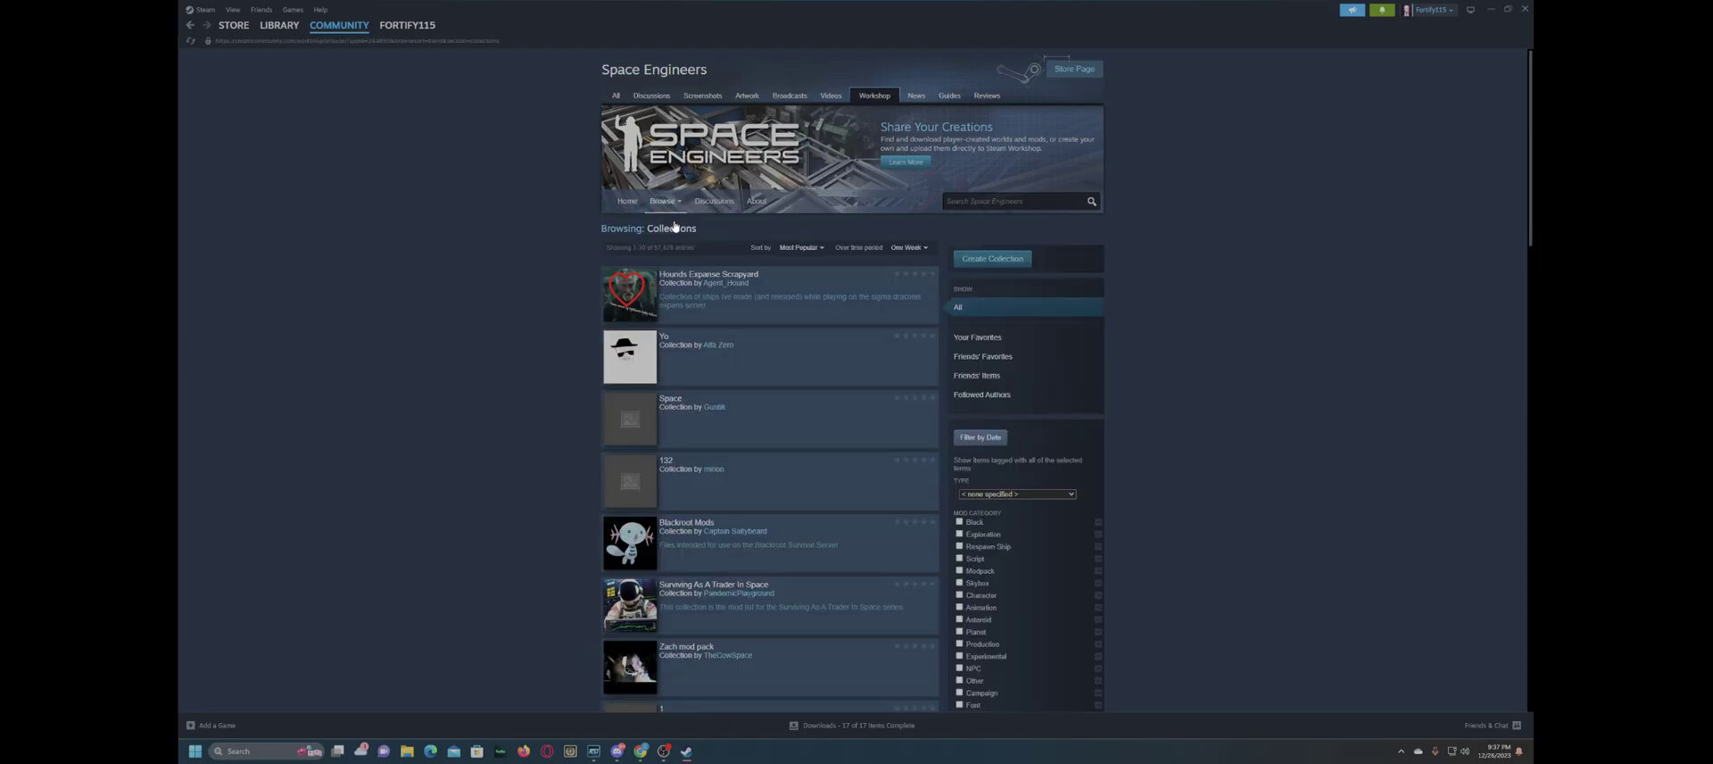
{"action": "left_click", "coordinate": [782, 305]}
{"action": "scroll", "coordinate": [755, 429], "scroll_direction": "down", "scroll_amount": 2}
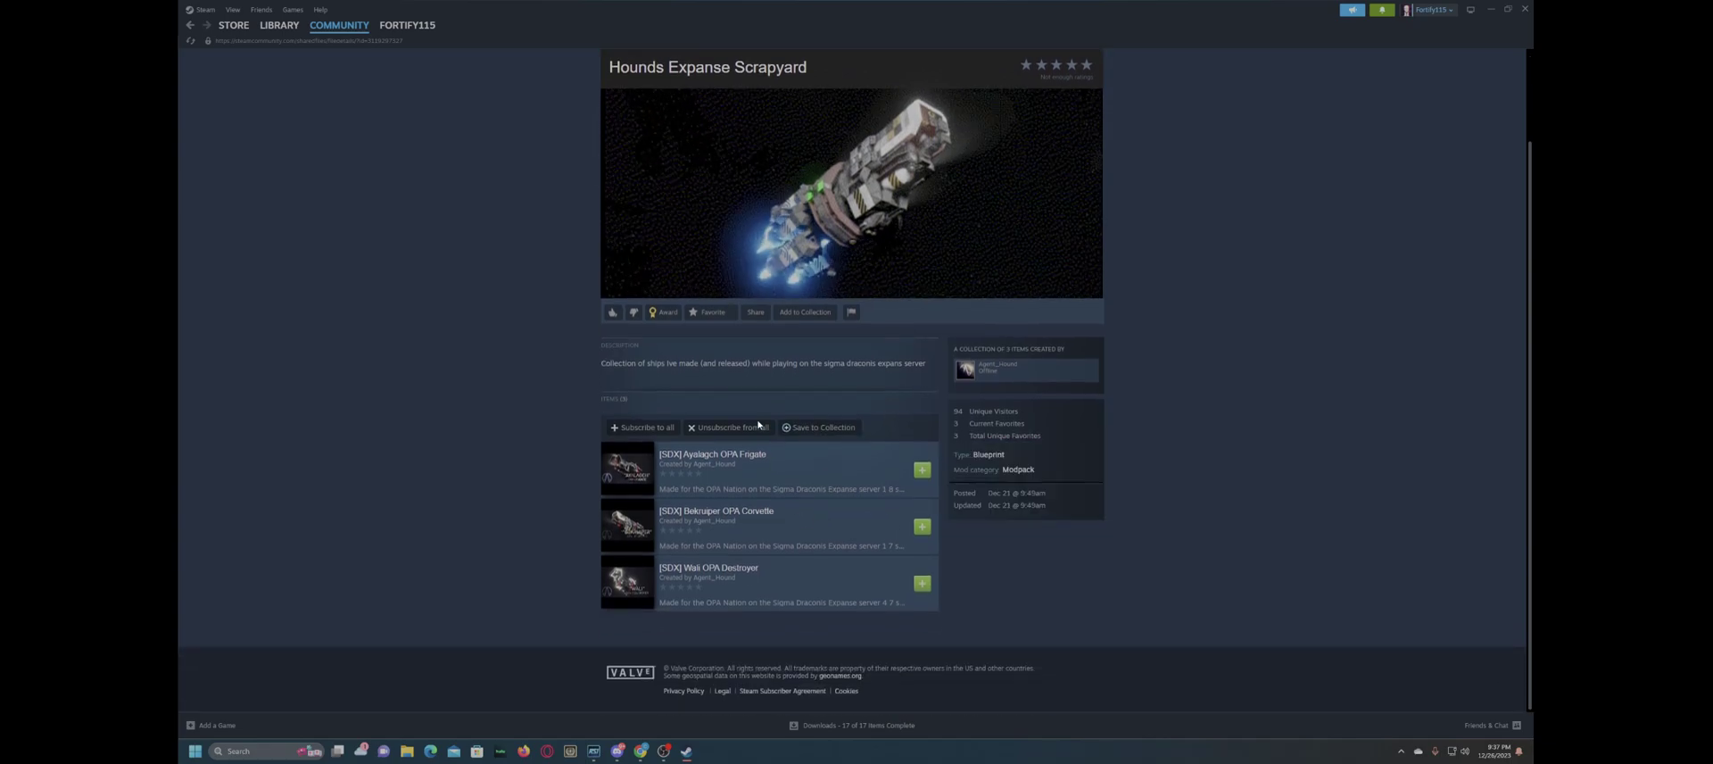
{"action": "left_click", "coordinate": [643, 428]}
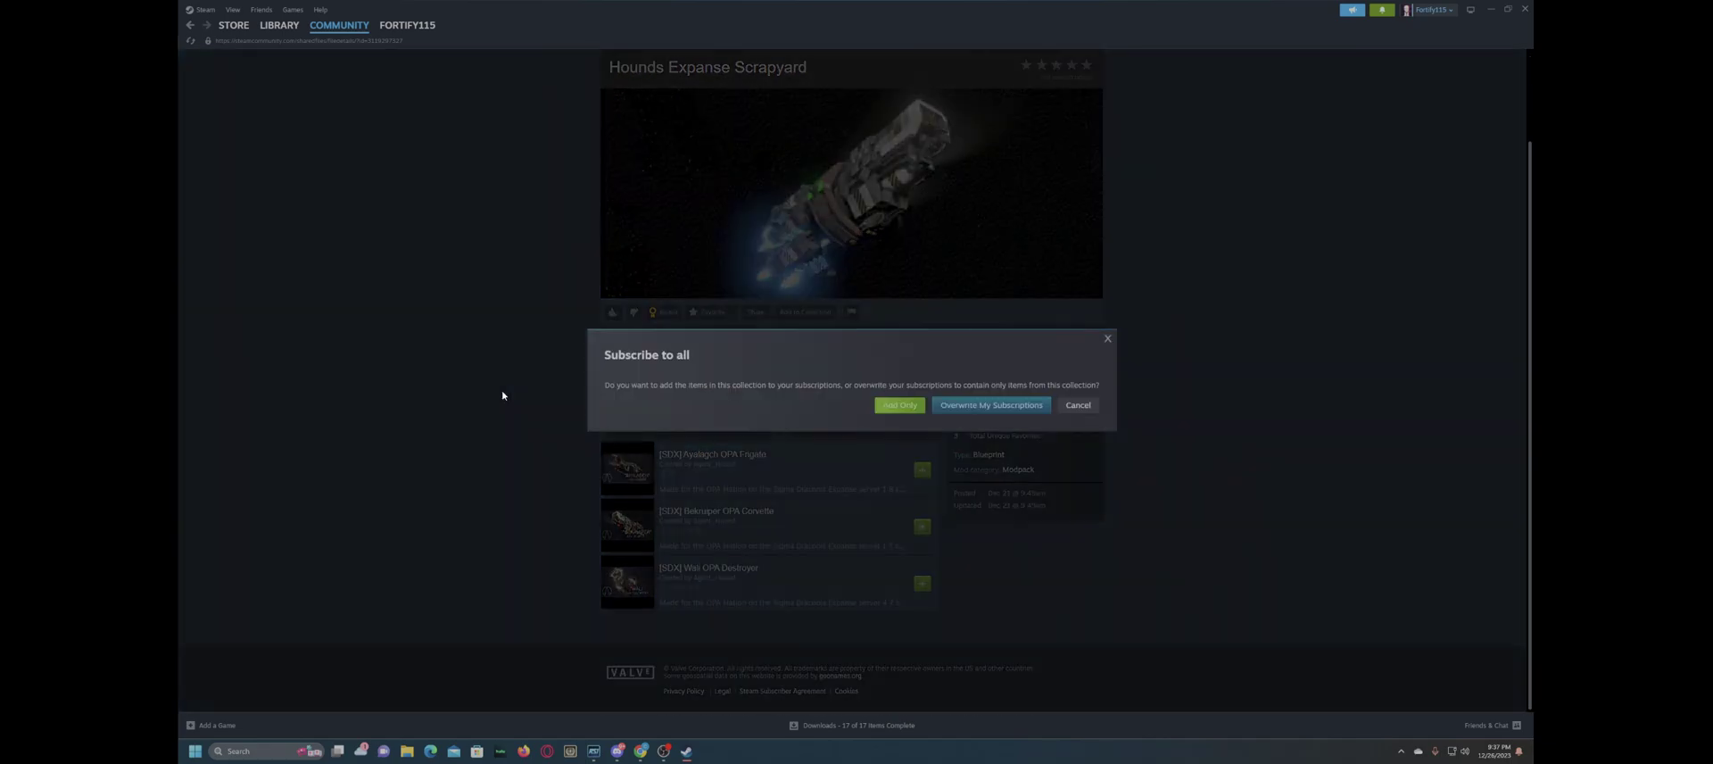
{"action": "left_click", "coordinate": [952, 408]}
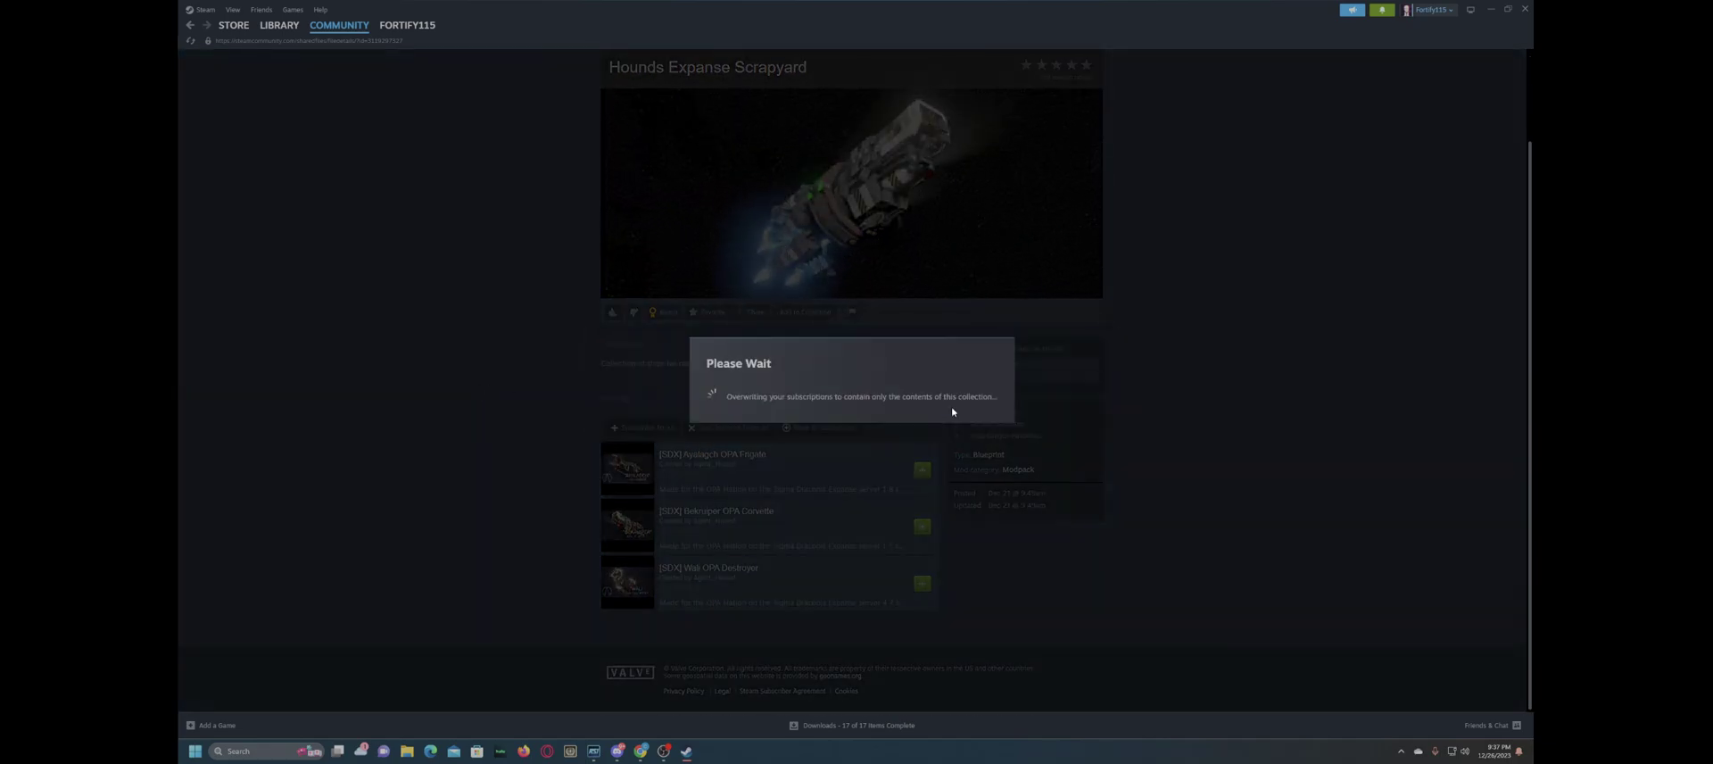
- Return to the collections list and set the most-popular time period to All Time
{"action": "key", "text": "alt+Left"}
{"action": "scroll", "coordinate": [578, 421], "scroll_direction": "down", "scroll_amount": 2}
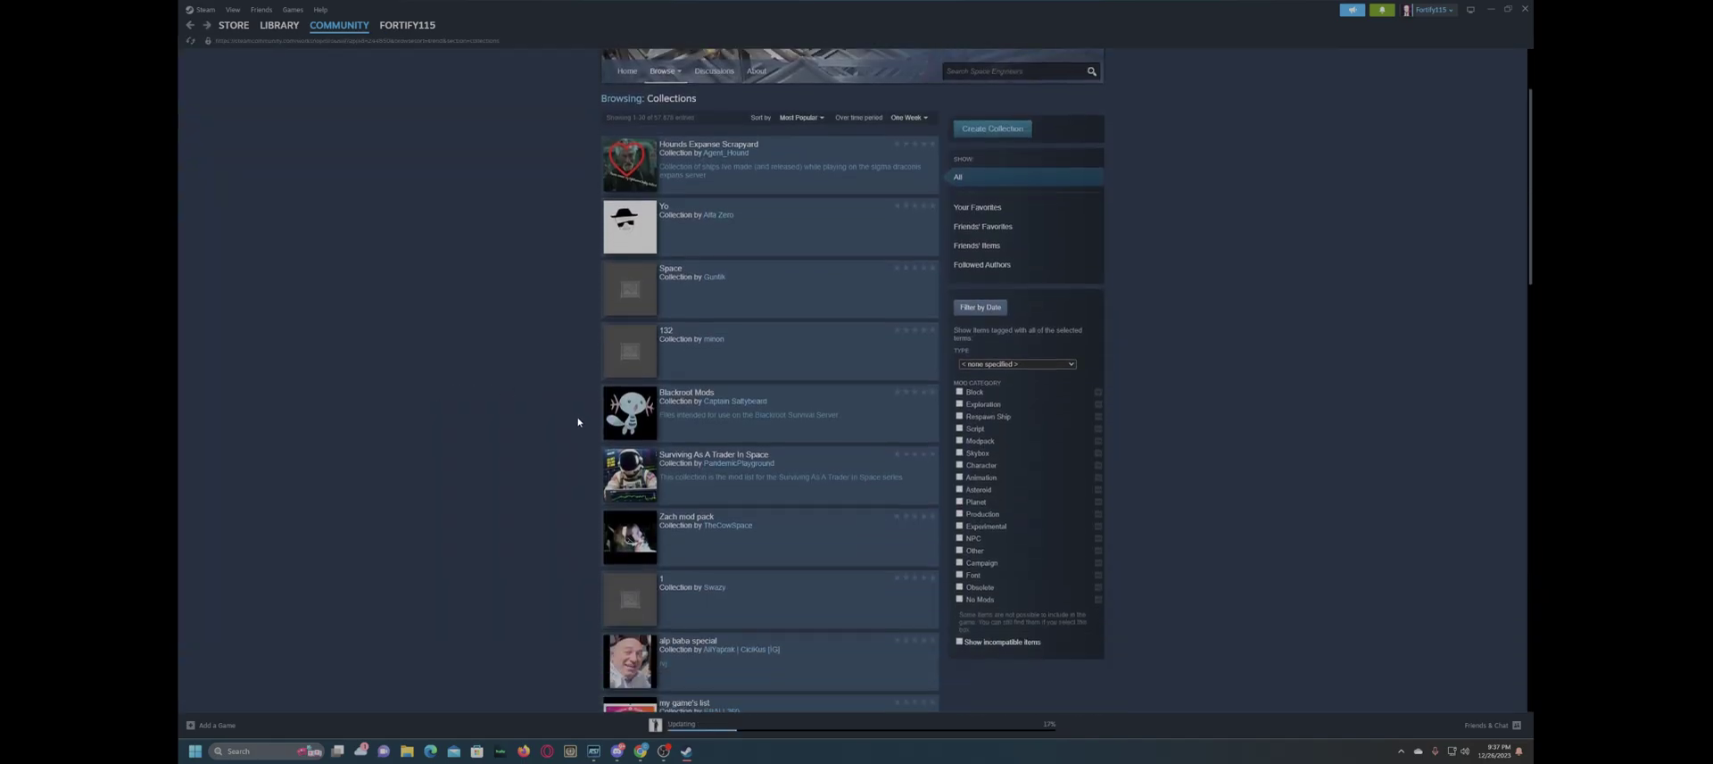
{"action": "scroll", "coordinate": [810, 217], "scroll_direction": "up", "scroll_amount": 2}
{"action": "left_click", "coordinate": [909, 247]}
{"action": "left_click", "coordinate": [903, 322]}
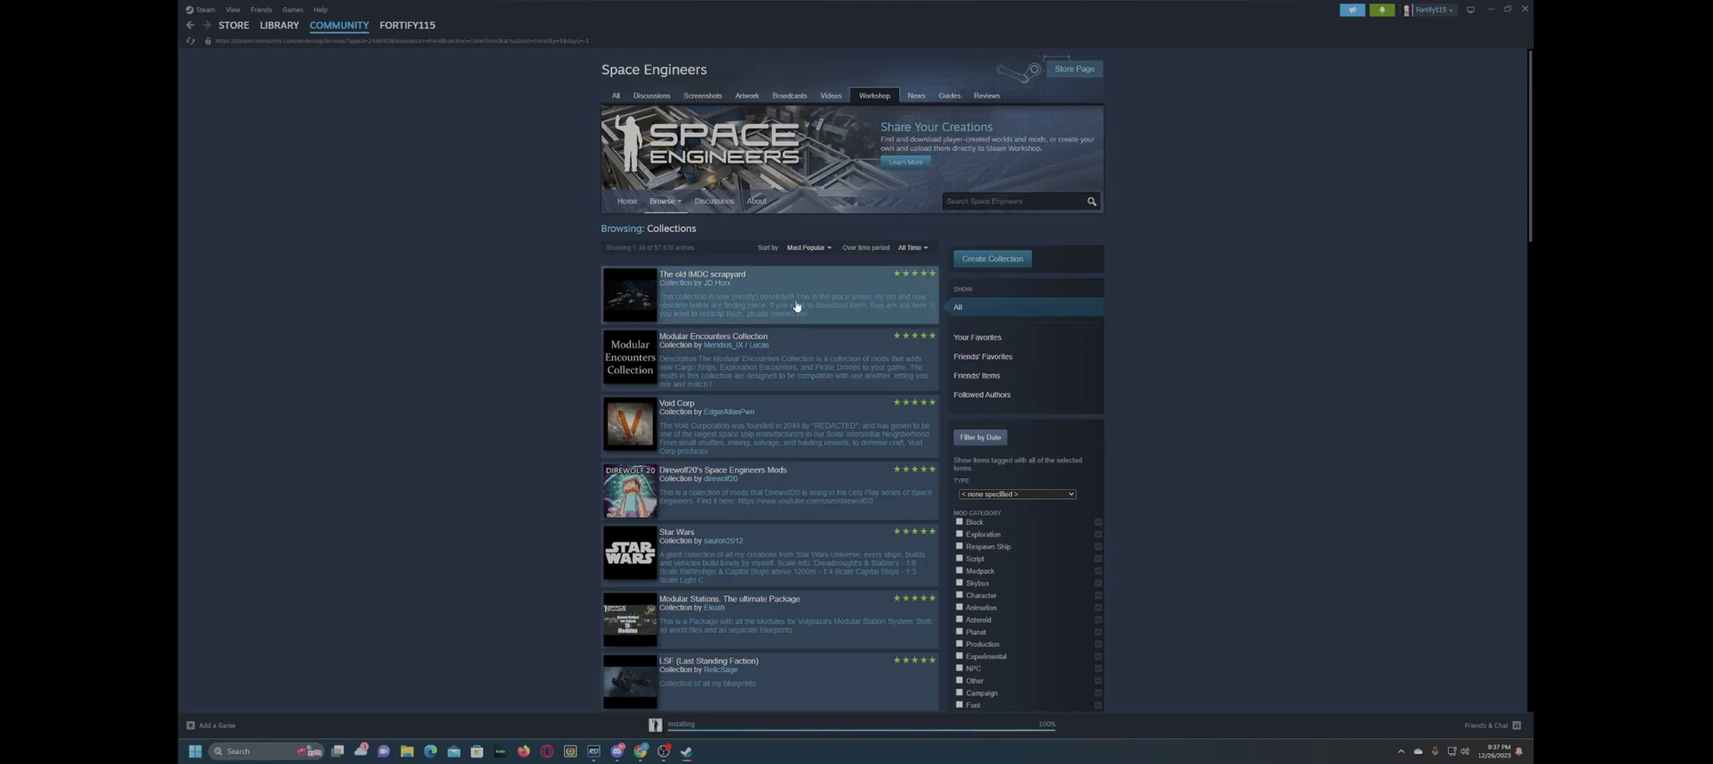
- Subscribe to all items in The old IMDC scrapyard collection with Add Only, and return to the collections list
{"action": "left_click", "coordinate": [794, 306]}
{"action": "scroll", "coordinate": [741, 411], "scroll_direction": "down", "scroll_amount": 3}
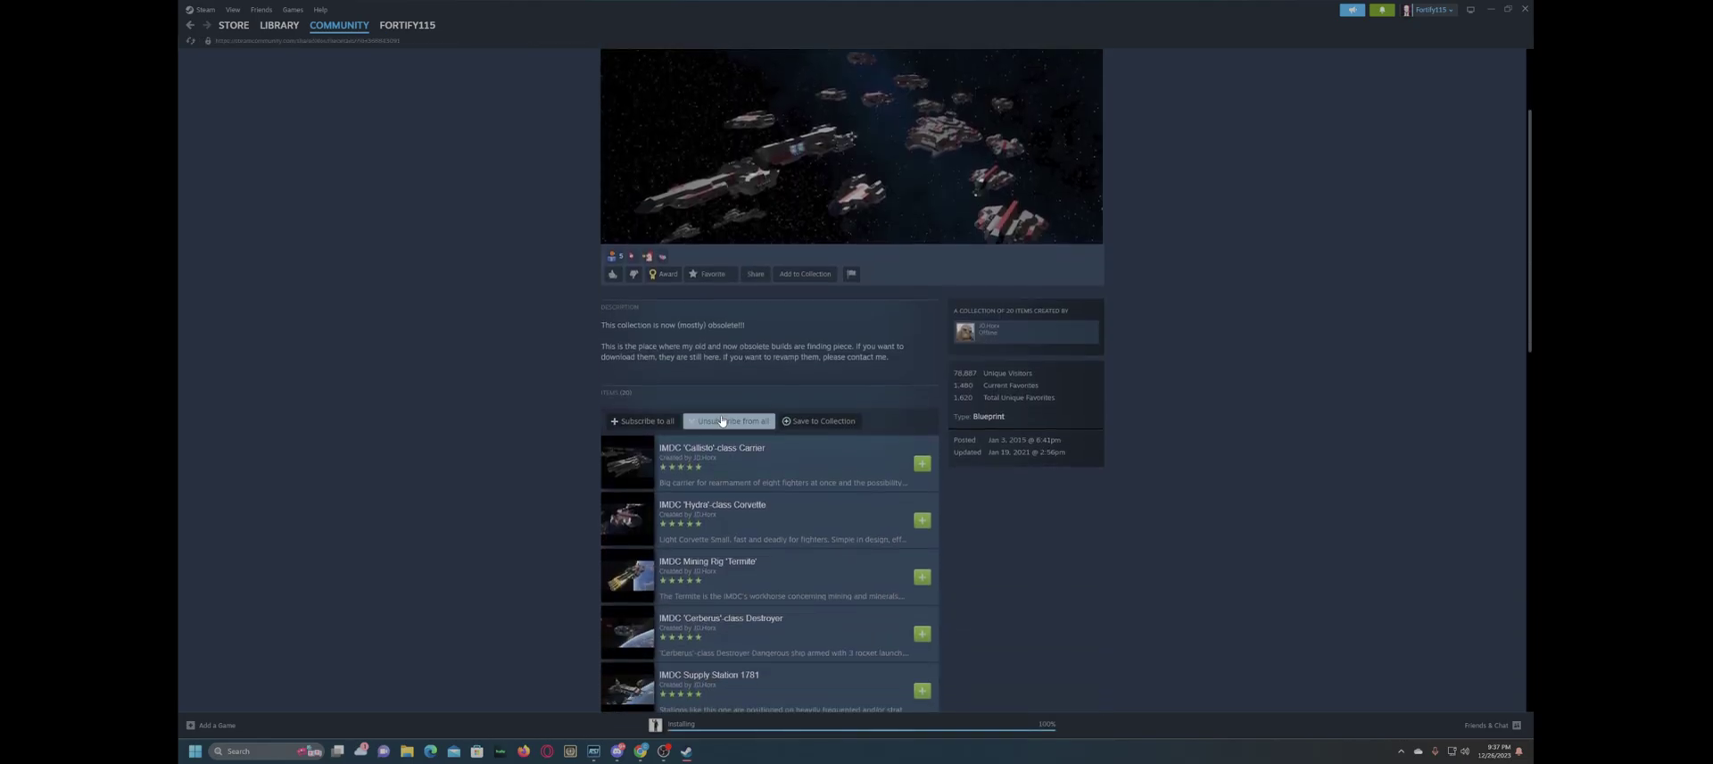
{"action": "left_click", "coordinate": [640, 427]}
{"action": "left_click", "coordinate": [900, 404]}
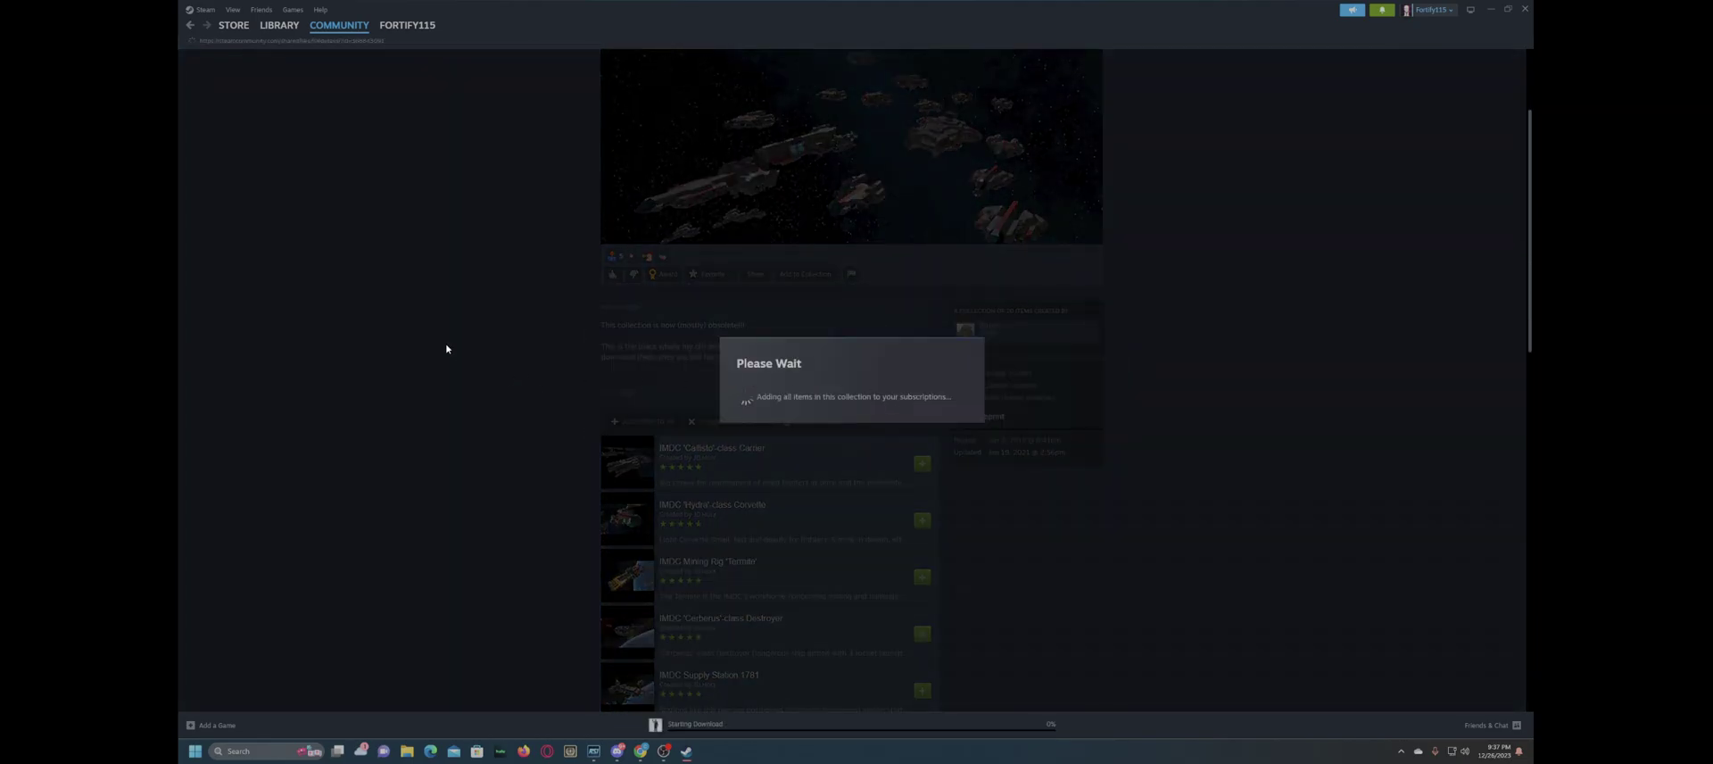
{"action": "key", "text": "alt+Left"}
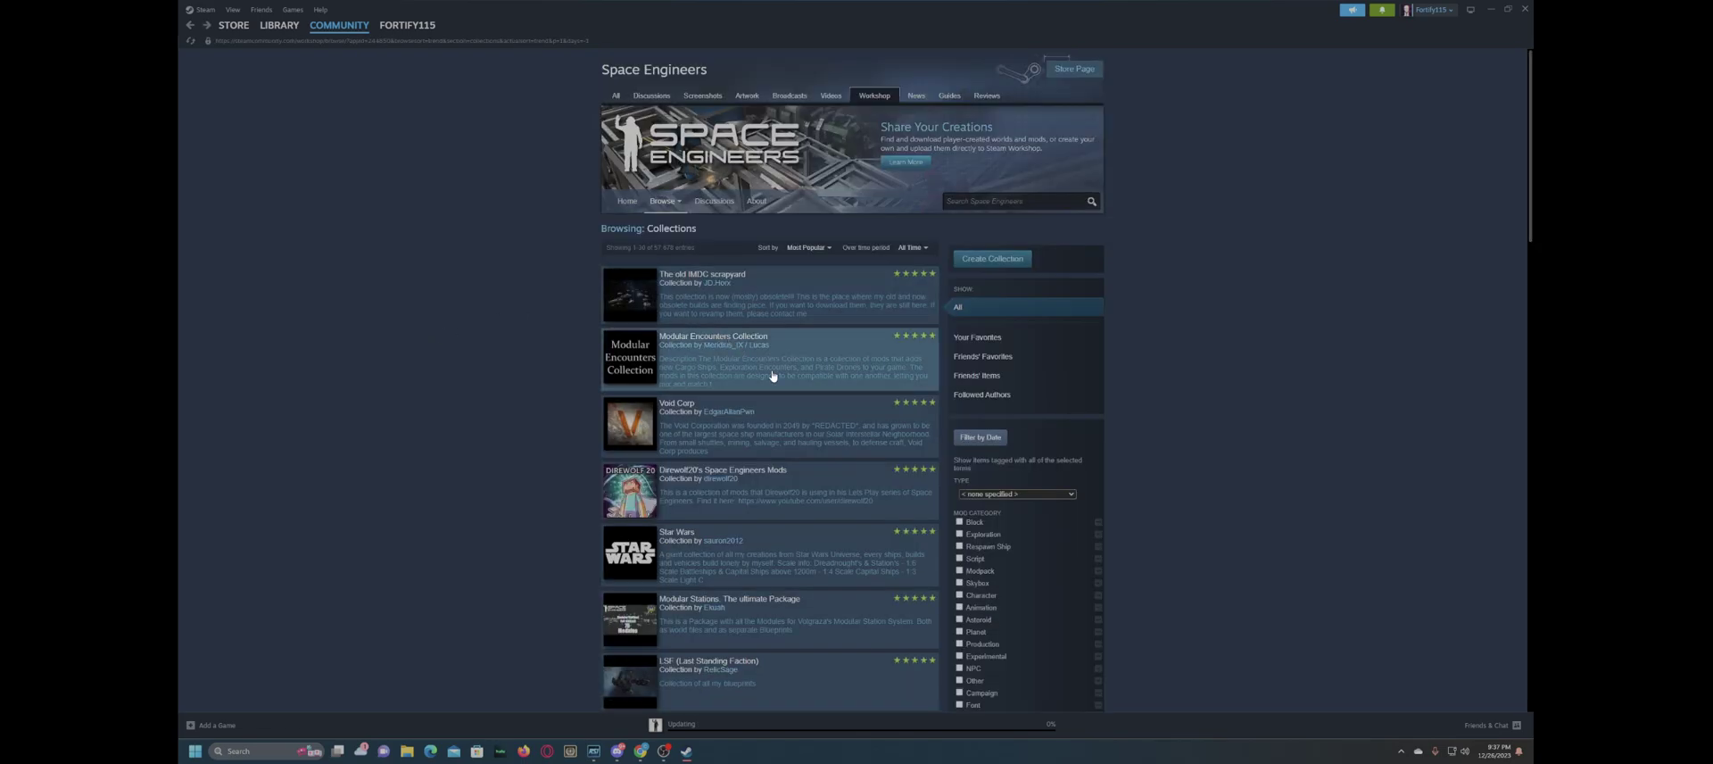
- Subscribe to all items in the Modular Encounters Collection with Add Only, and return to the collections list
{"action": "left_click", "coordinate": [772, 376]}
{"action": "scroll", "coordinate": [690, 571], "scroll_direction": "down", "scroll_amount": 3}
{"action": "left_click", "coordinate": [639, 460]}
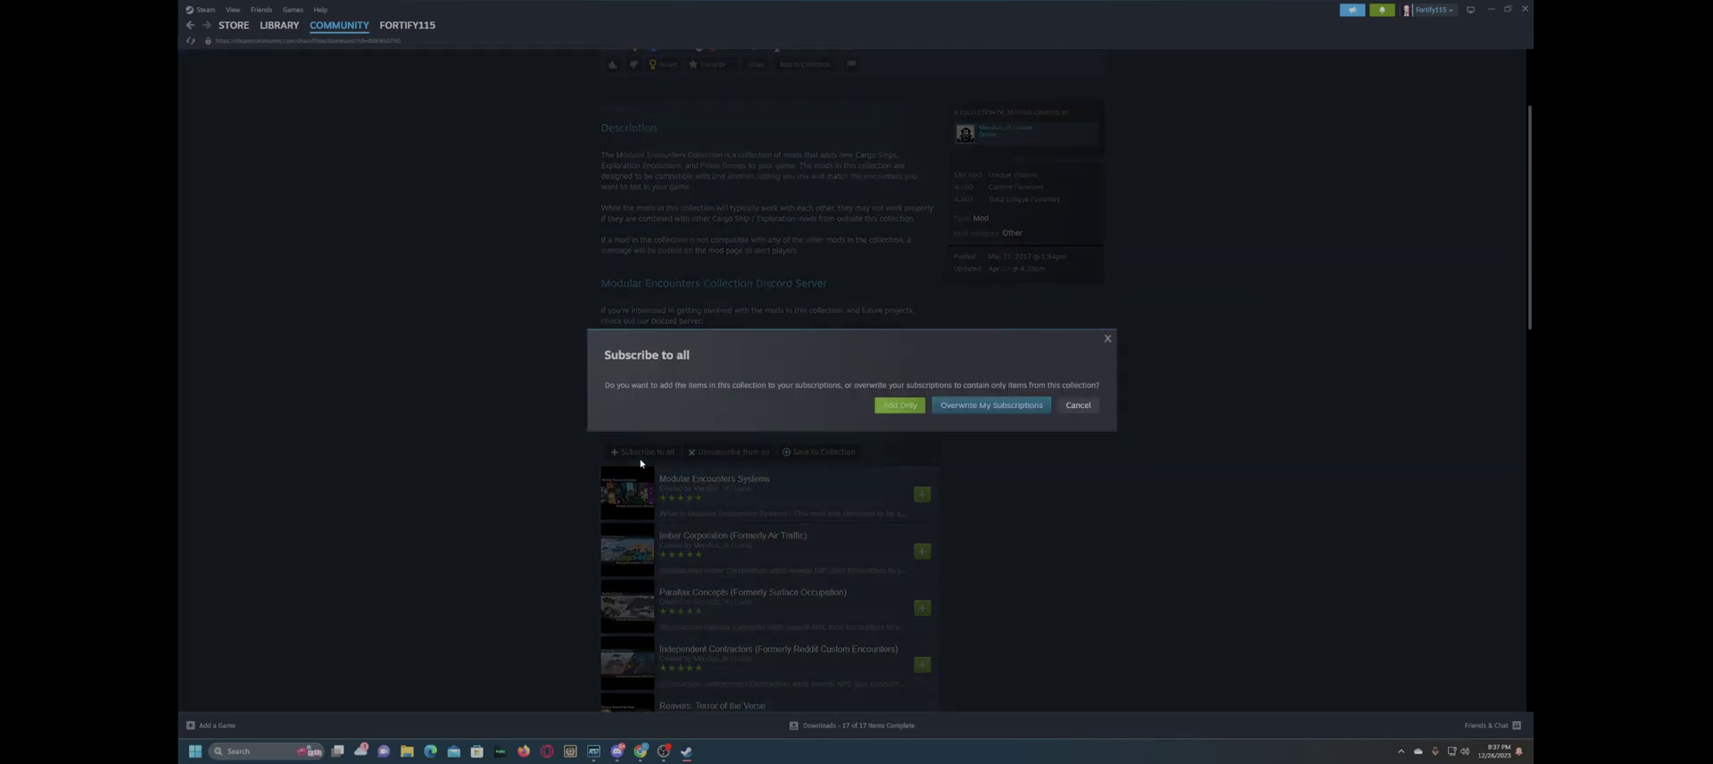
{"action": "left_click", "coordinate": [911, 407]}
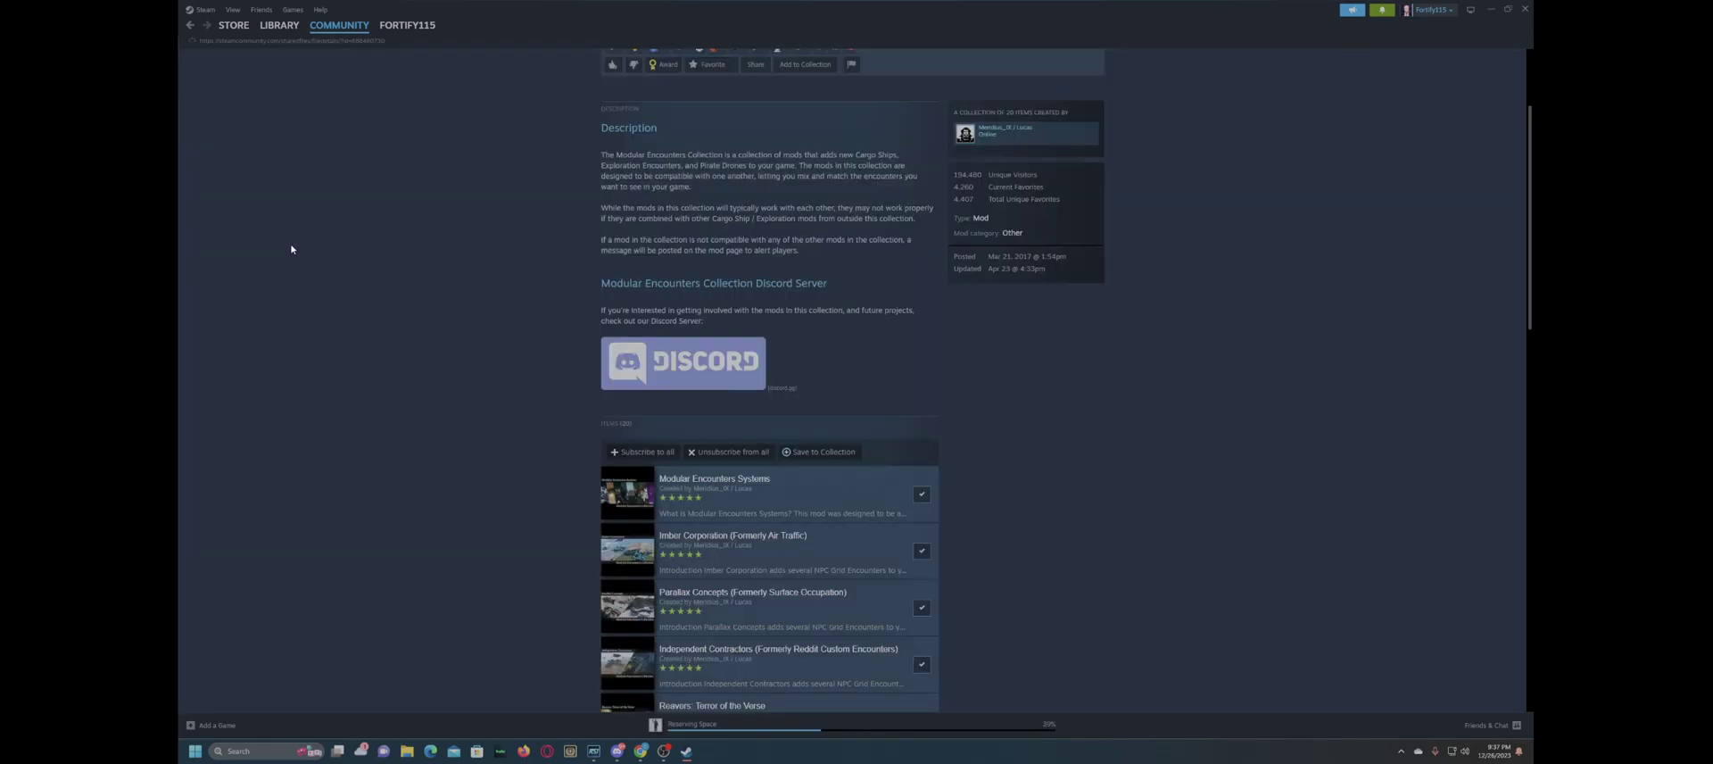
{"action": "key", "text": "alt+Left"}
- Look through the Direwolf20's Space Engineers Mods and Star Wars collections, and return to the collections list
{"action": "left_click", "coordinate": [693, 457]}
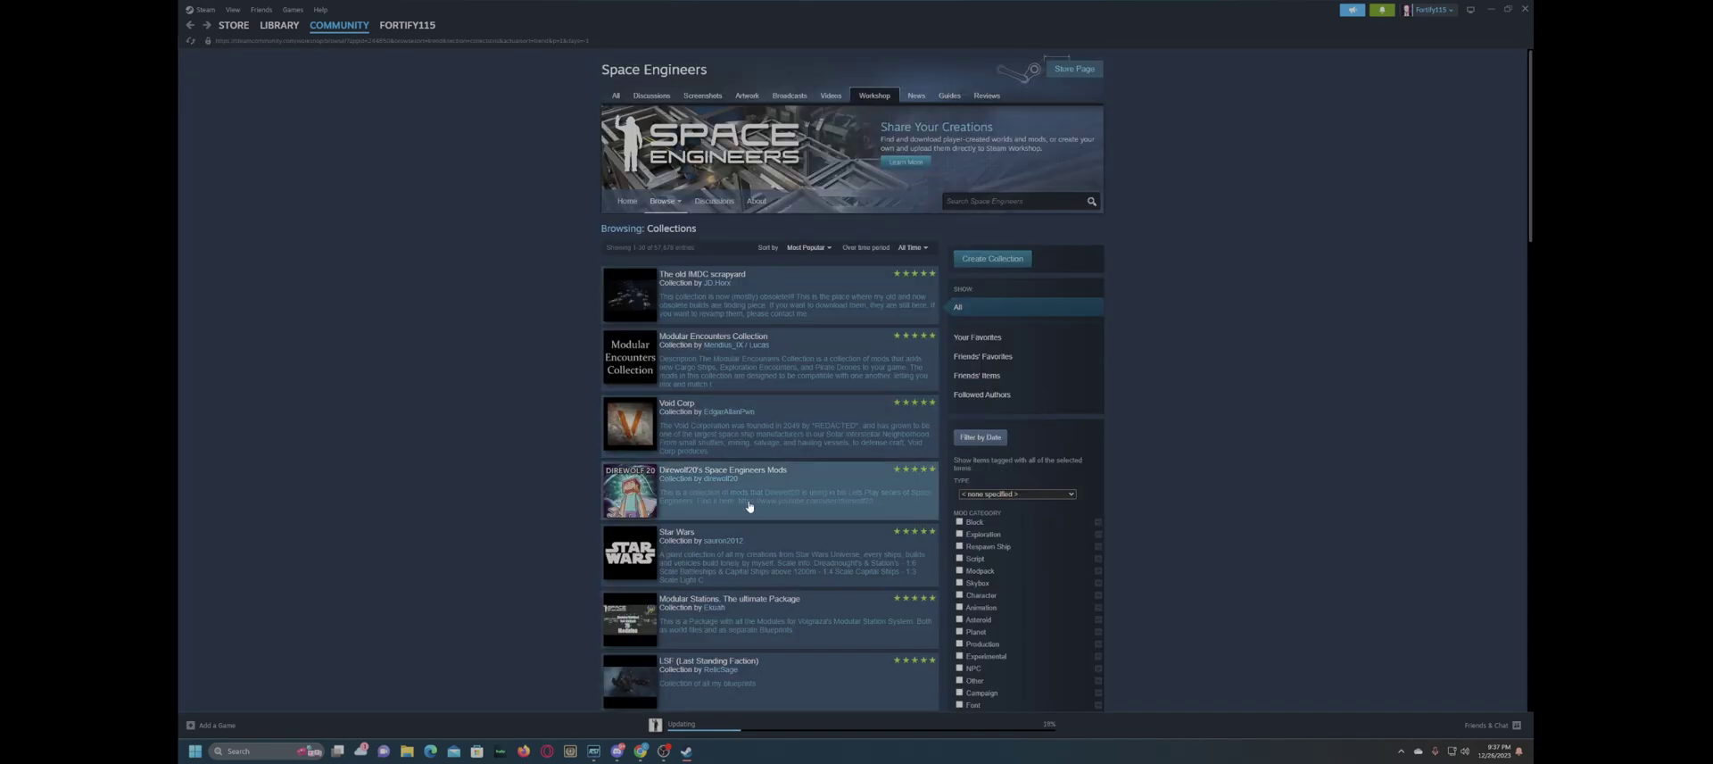
{"action": "left_click", "coordinate": [748, 506]}
{"action": "scroll", "coordinate": [635, 309], "scroll_direction": "down", "scroll_amount": 1}
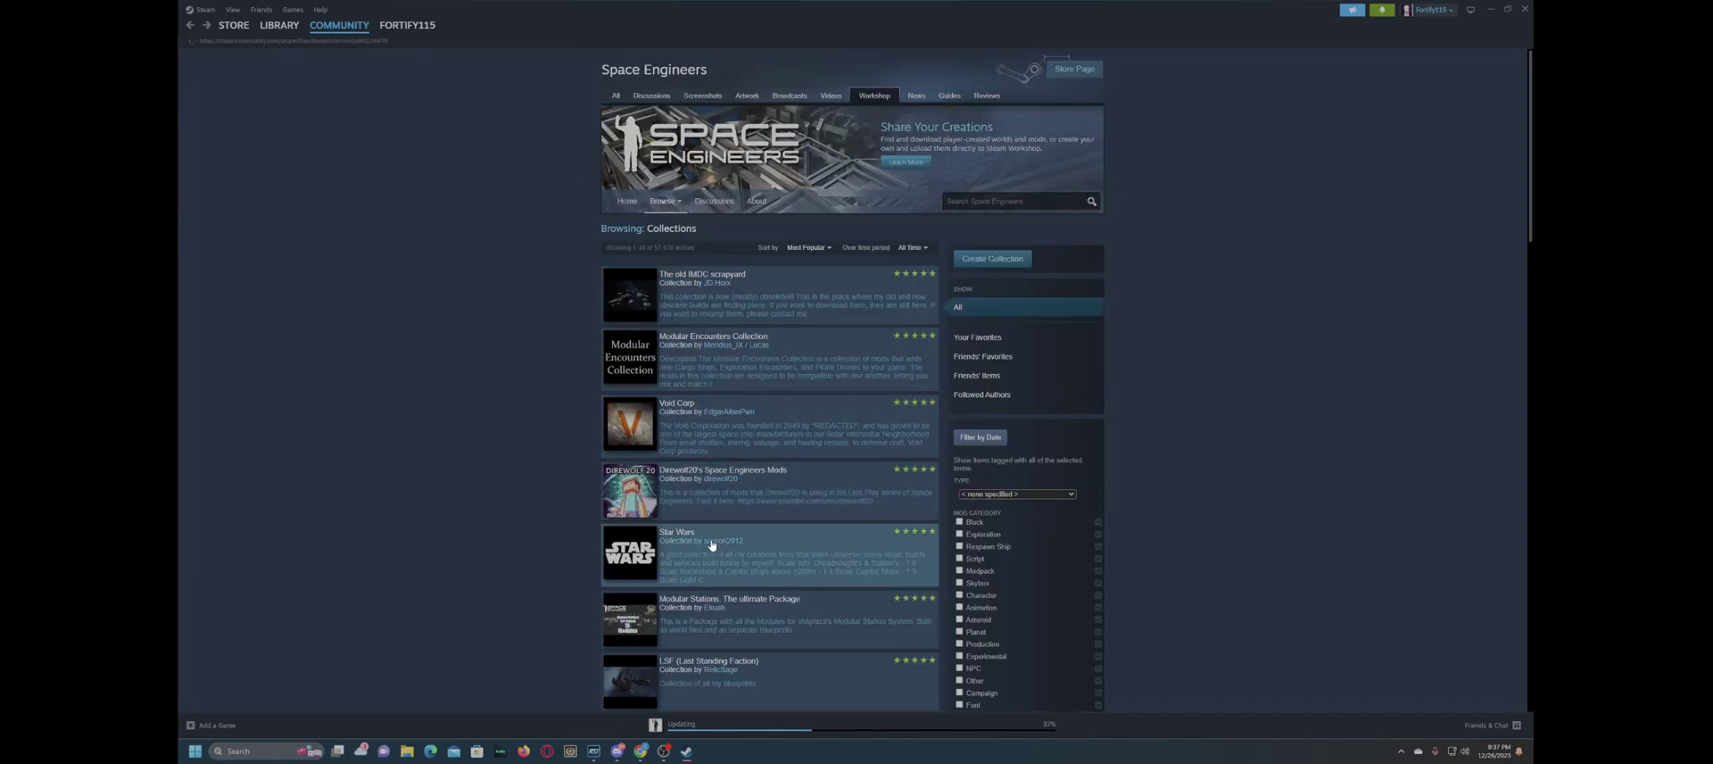
{"action": "left_click", "coordinate": [674, 541]}
{"action": "scroll", "coordinate": [673, 469], "scroll_direction": "down", "scroll_amount": 10}
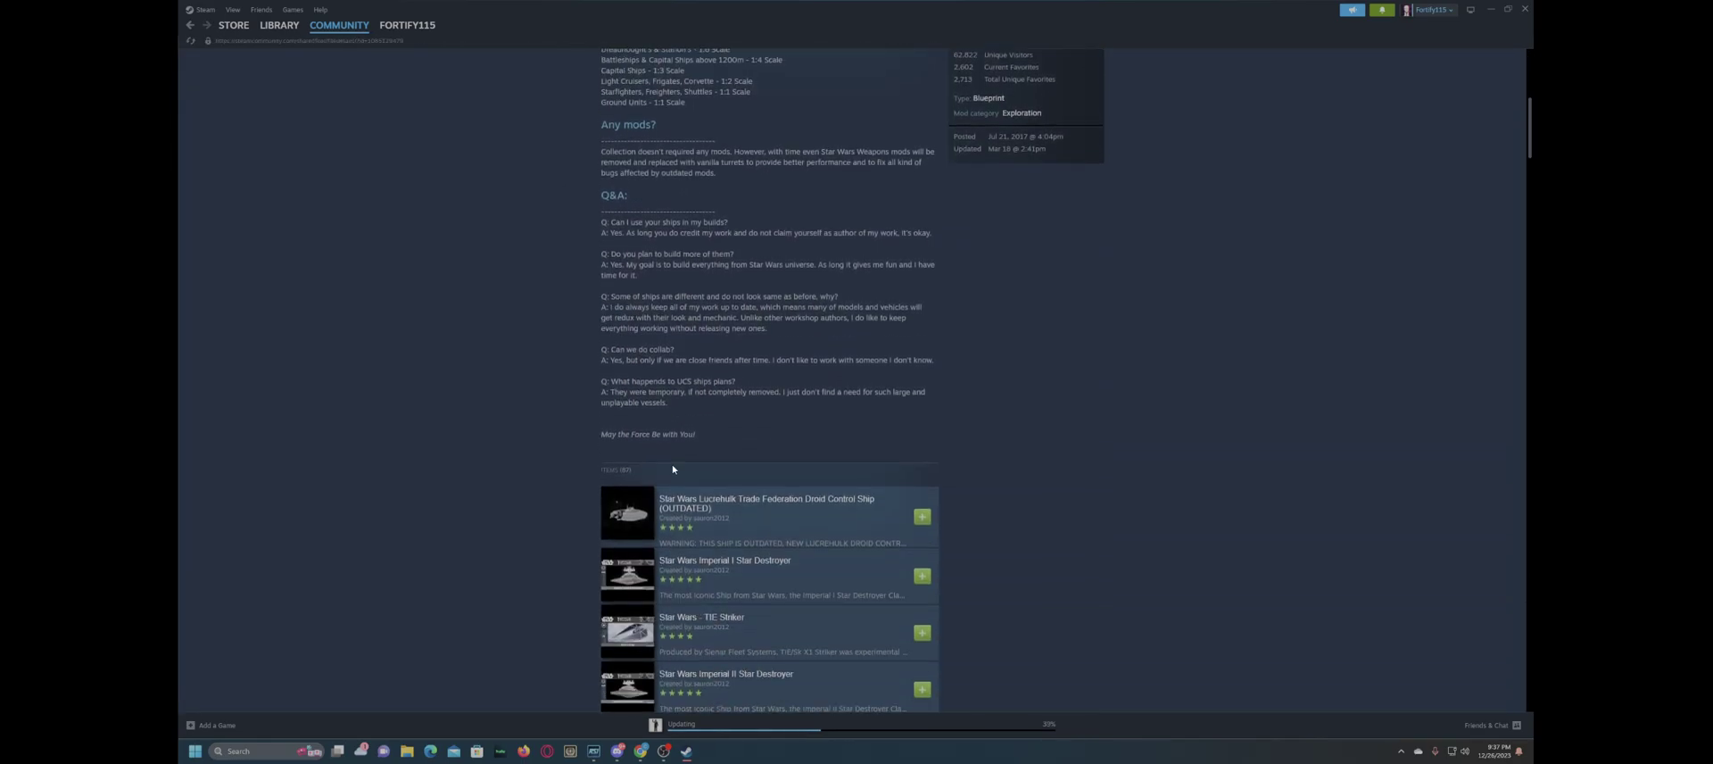
{"action": "scroll", "coordinate": [673, 468], "scroll_direction": "down", "scroll_amount": 2}
{"action": "key", "text": "alt+Left"}
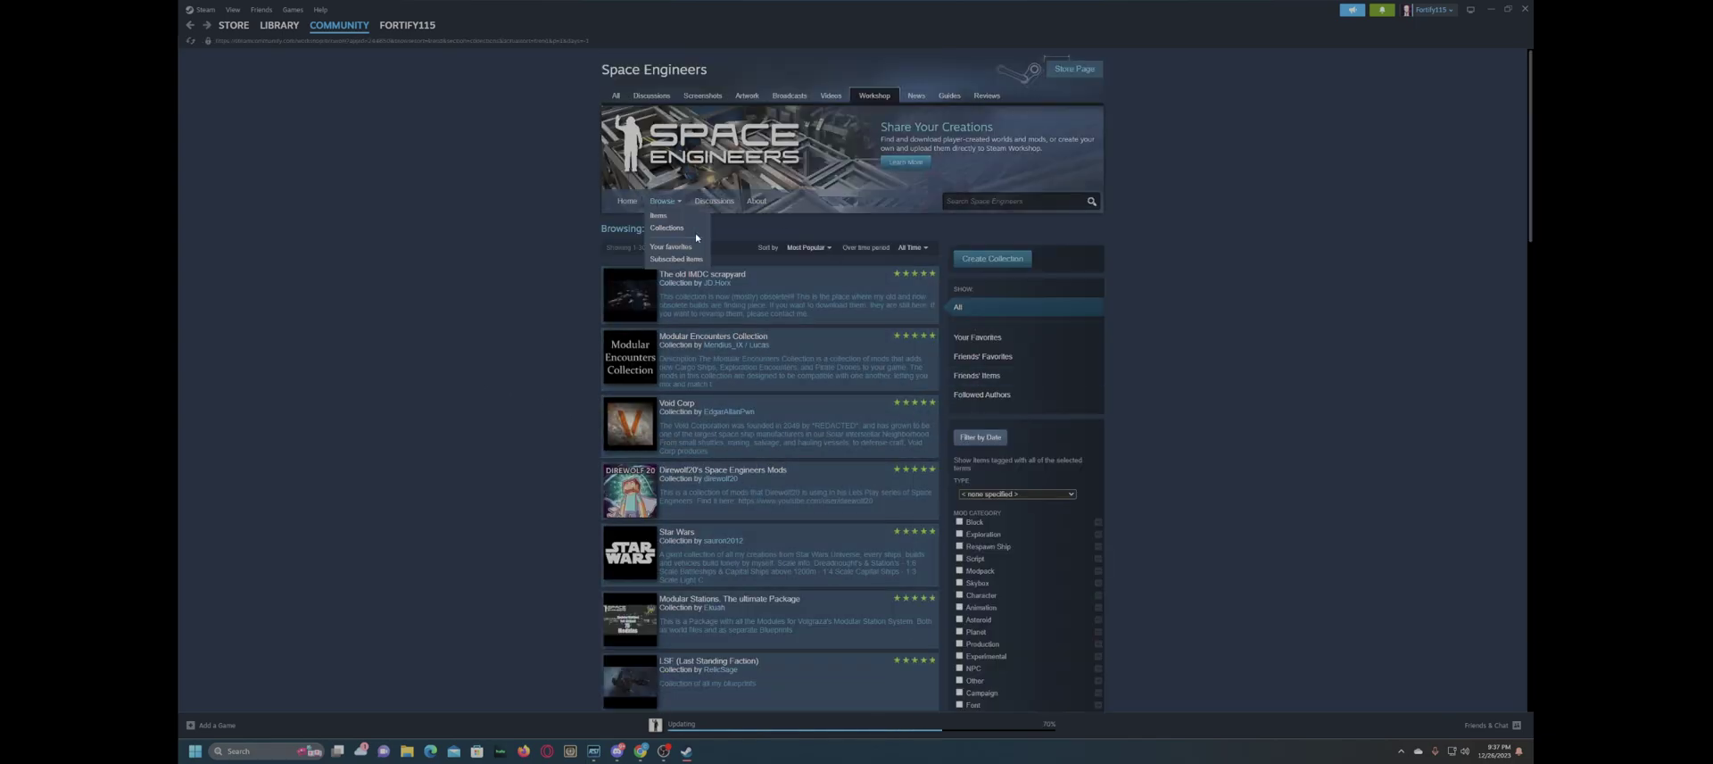
- Review the subscribed Space Engineers Workshop items, and check the profile's collections and screenshots for the game
{"action": "left_click", "coordinate": [675, 258]}
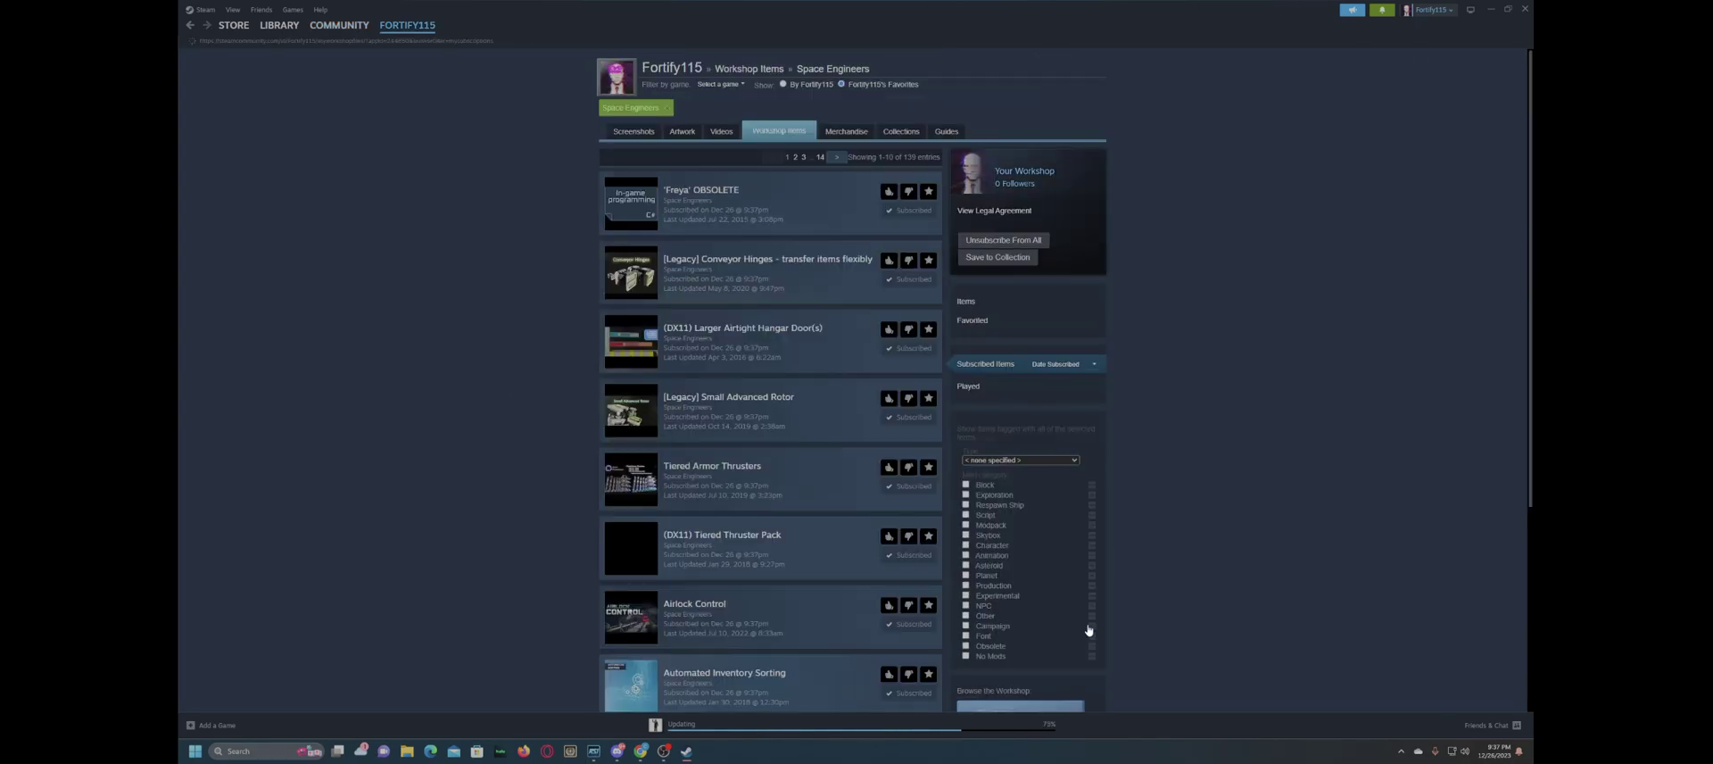
{"action": "scroll", "coordinate": [1064, 617], "scroll_direction": "down", "scroll_amount": 5}
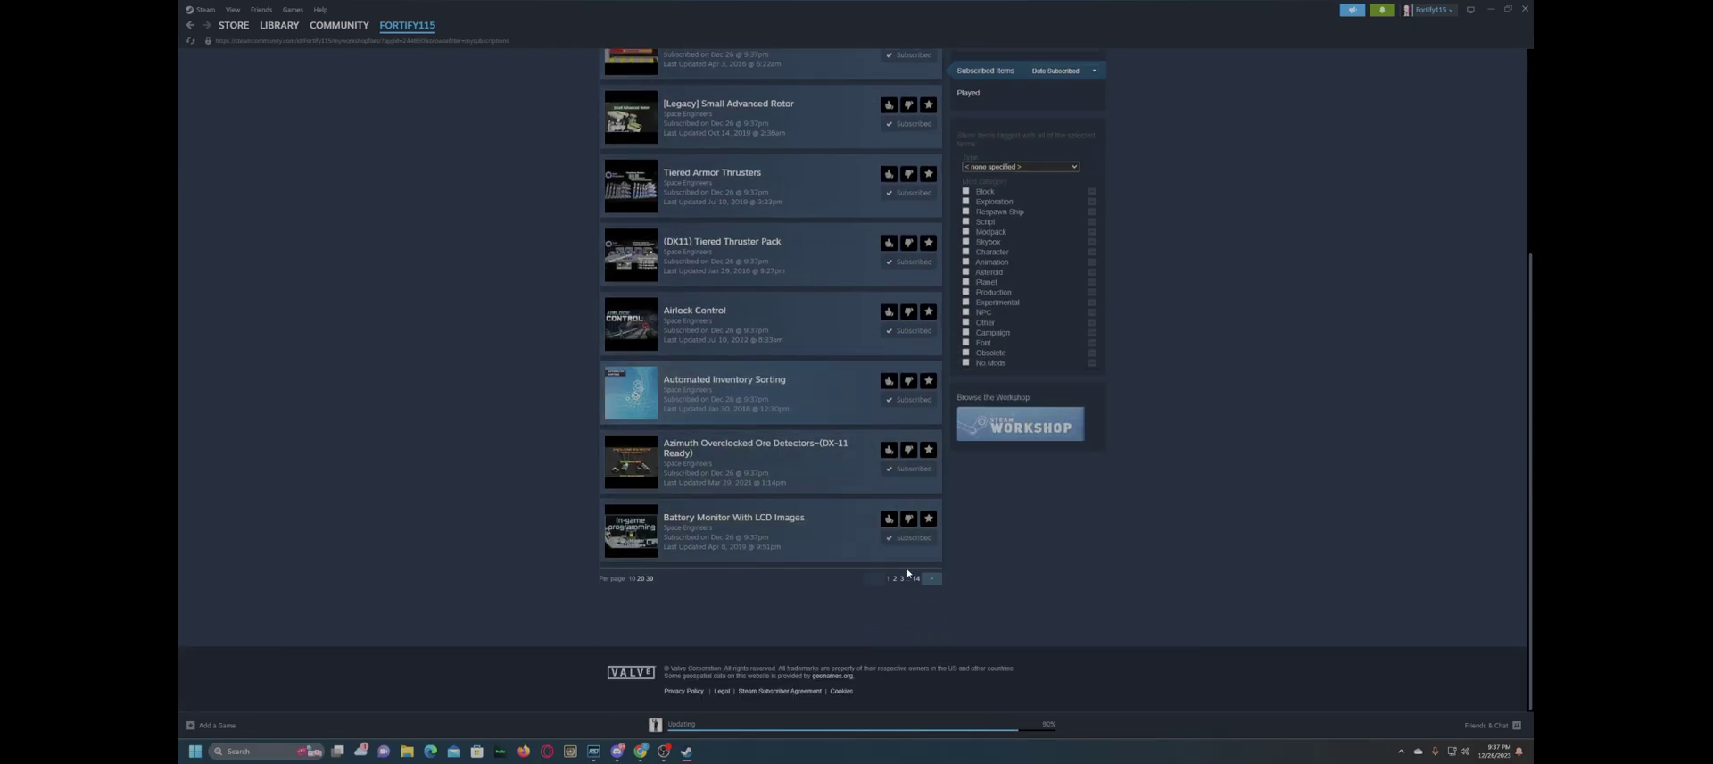
{"action": "scroll", "coordinate": [864, 614], "scroll_direction": "up", "scroll_amount": 3}
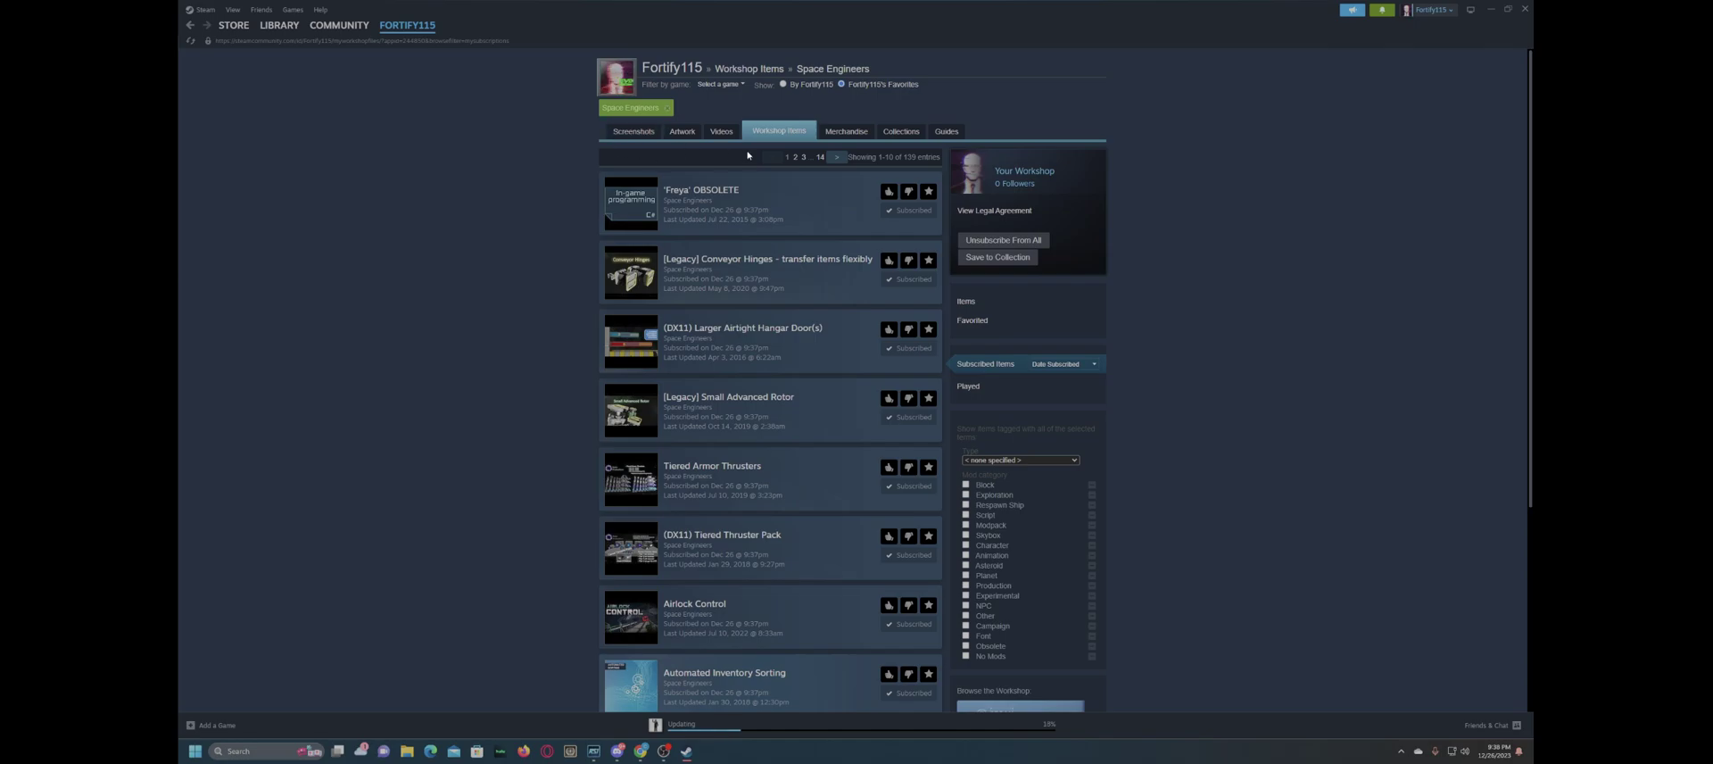
{"action": "left_click", "coordinate": [913, 133]}
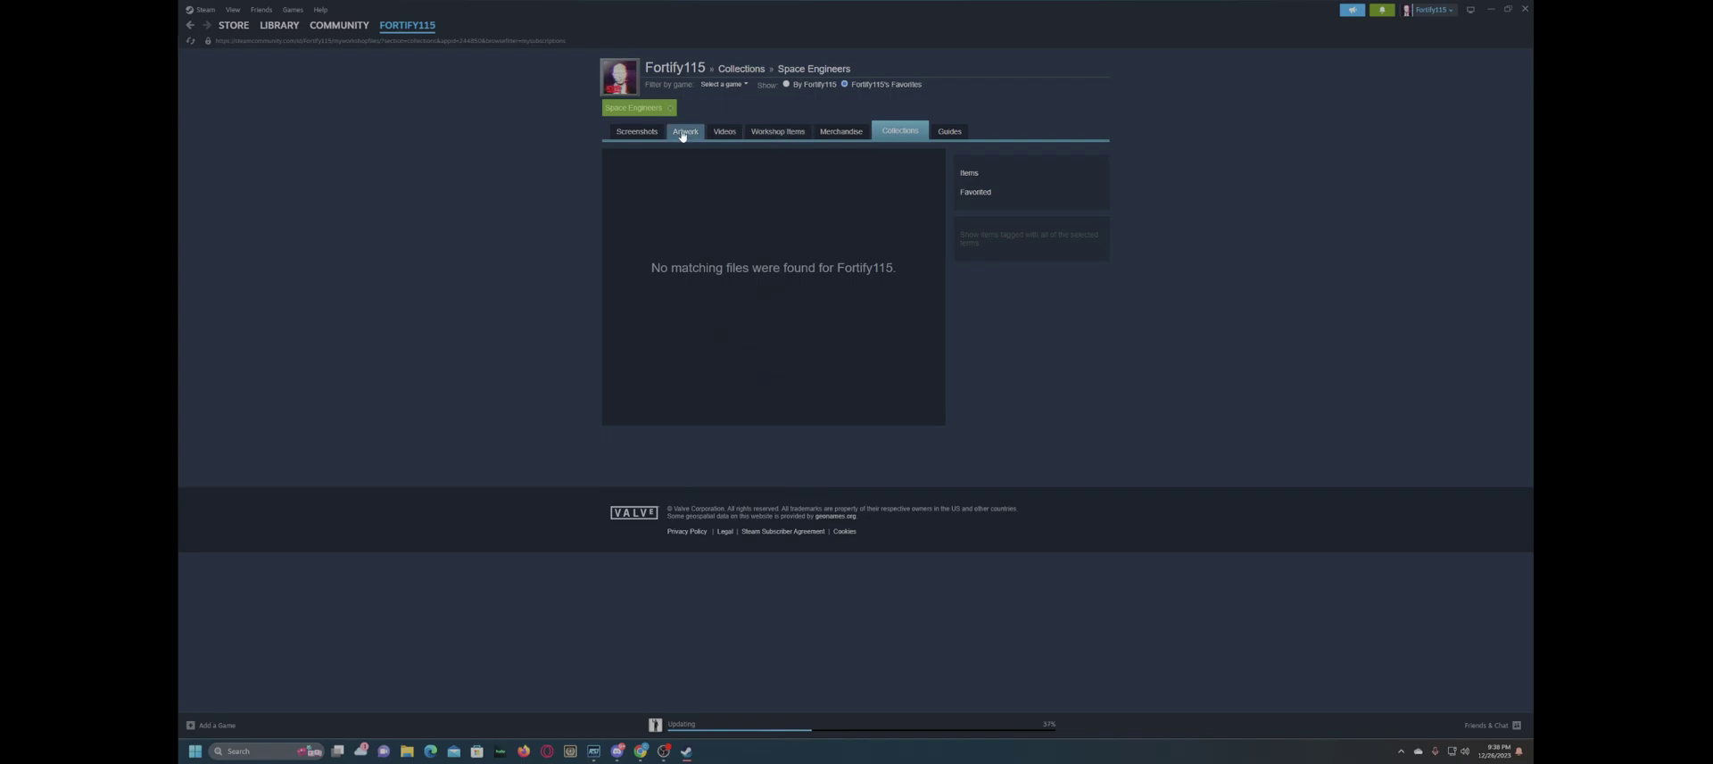
{"action": "left_click", "coordinate": [642, 132]}
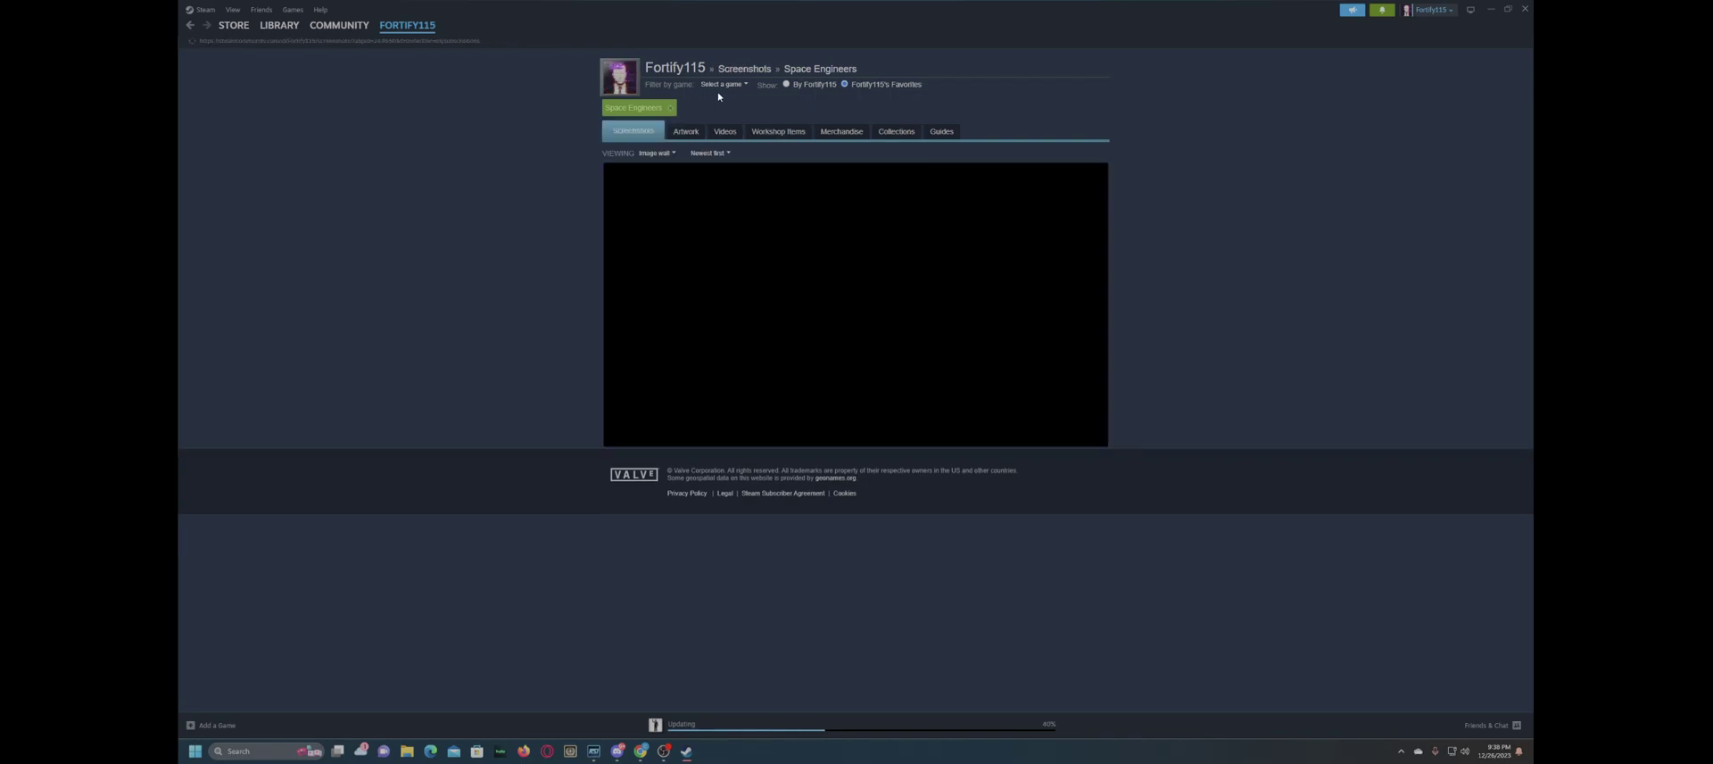
- Go back through the library to the Space Engineers Workshop collections and start creating a new collection
{"action": "left_click", "coordinate": [280, 26]}
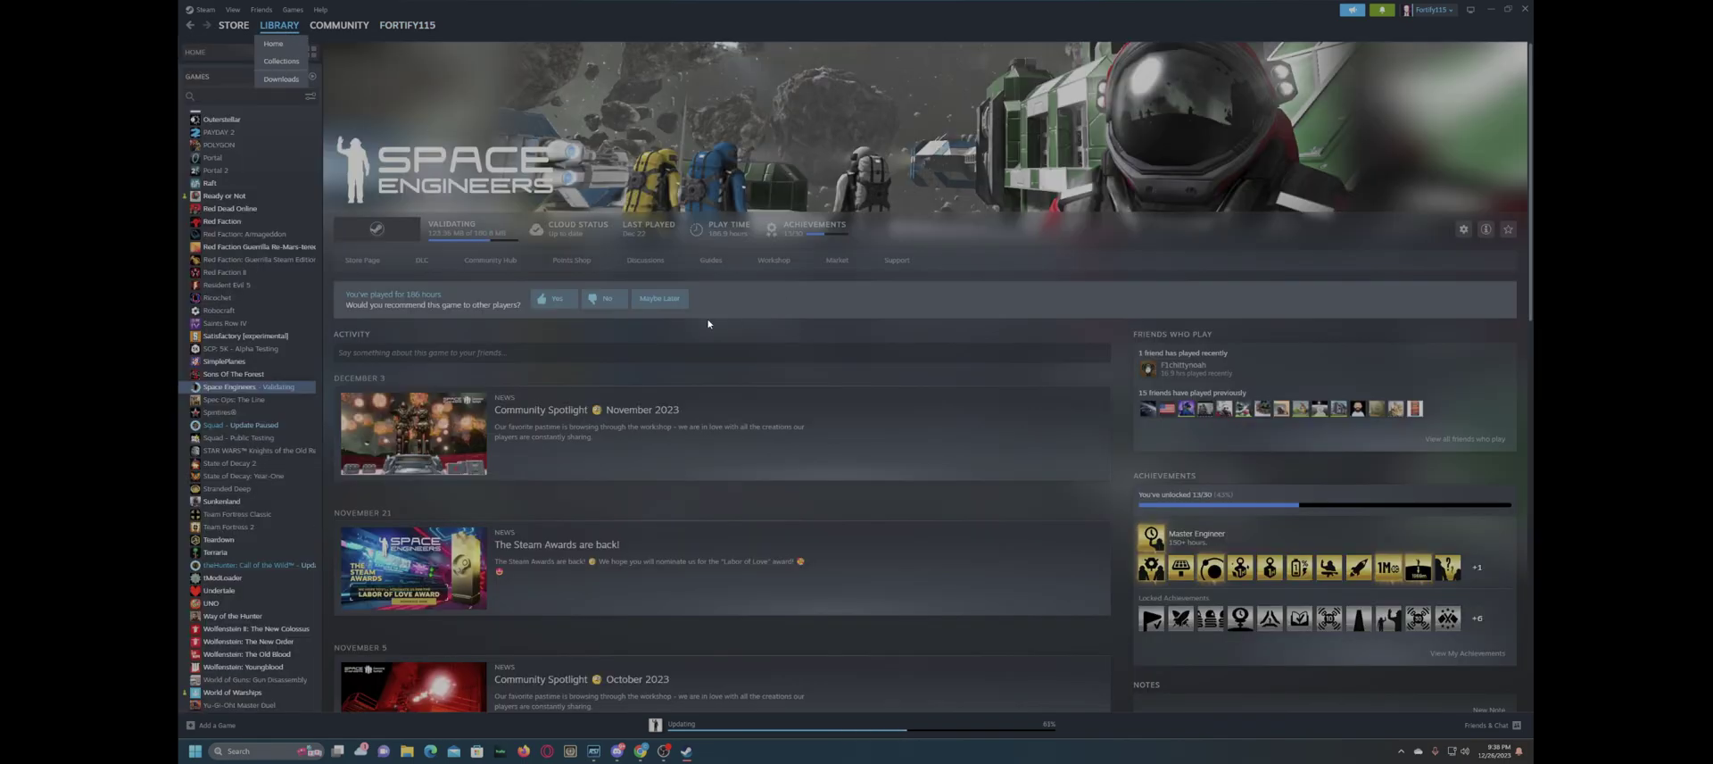
{"action": "left_click", "coordinate": [775, 261]}
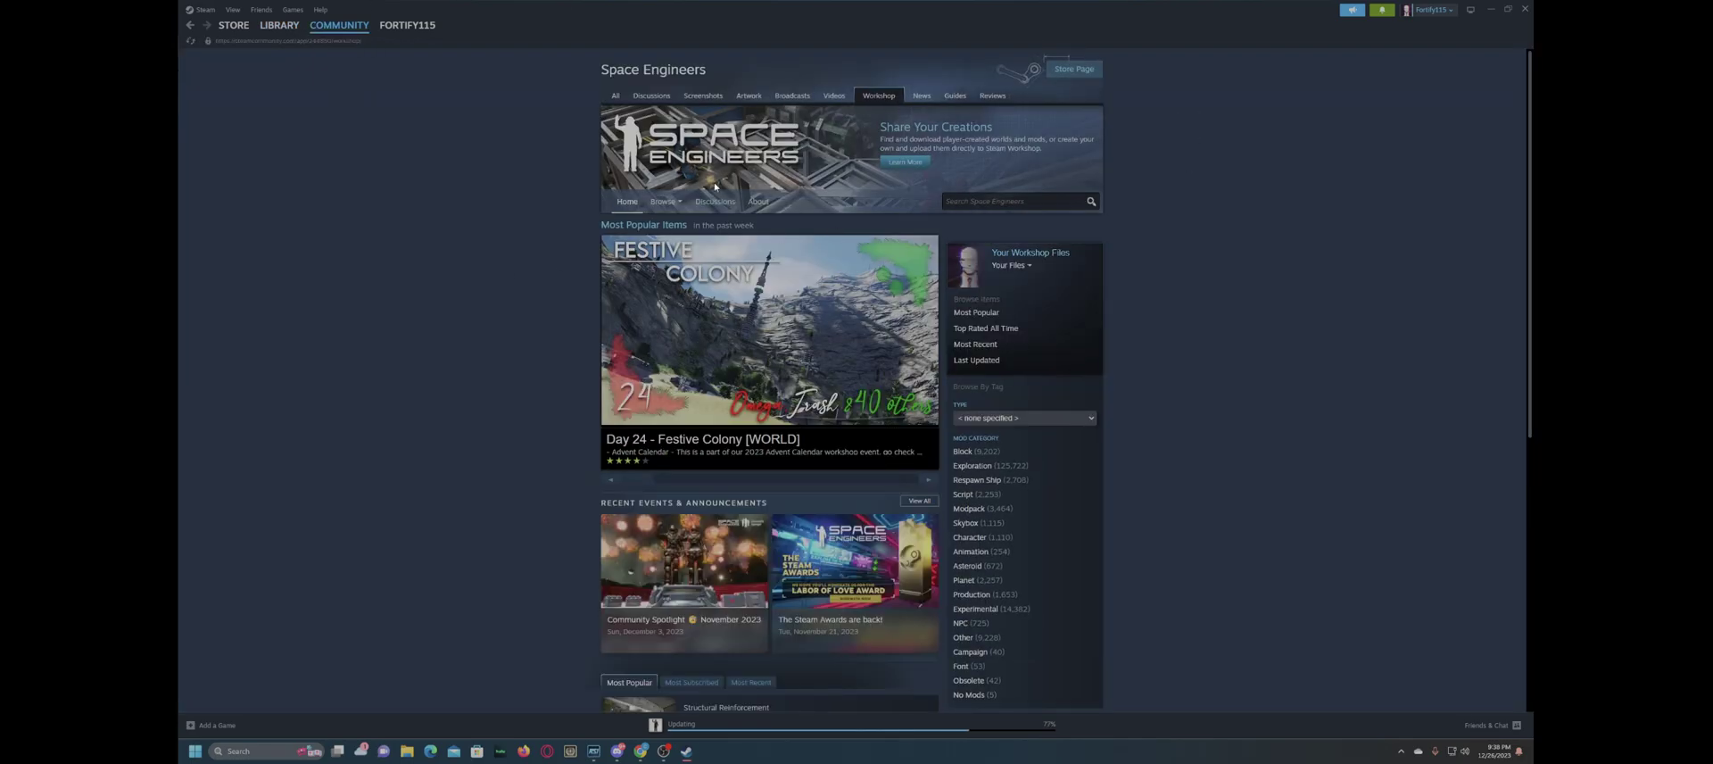
{"action": "mouse_move", "coordinate": [665, 201]}
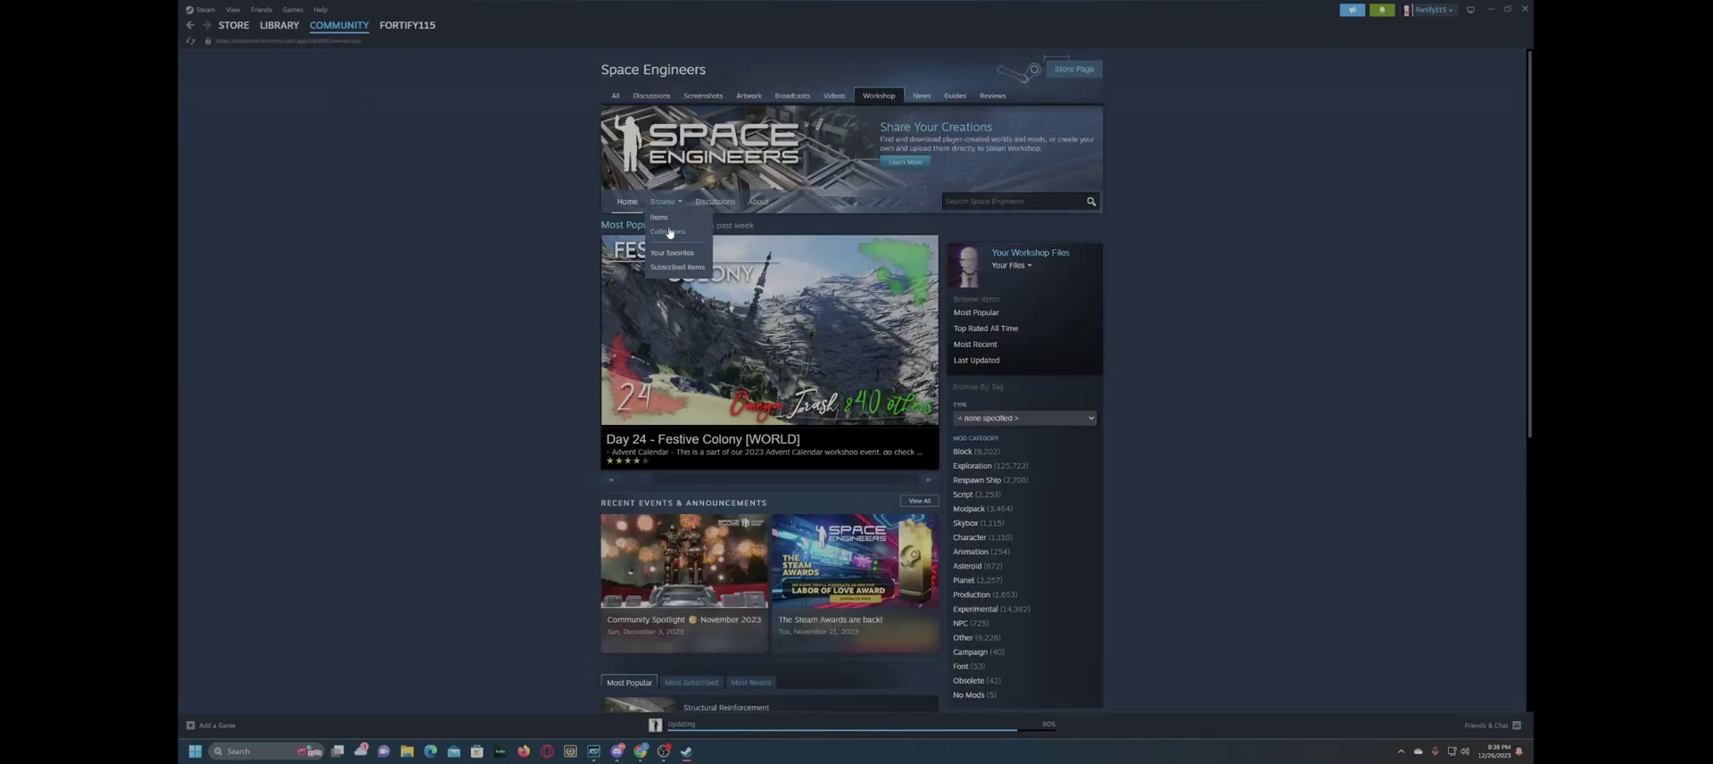
{"action": "left_click", "coordinate": [669, 232]}
{"action": "left_click", "coordinate": [1003, 266]}
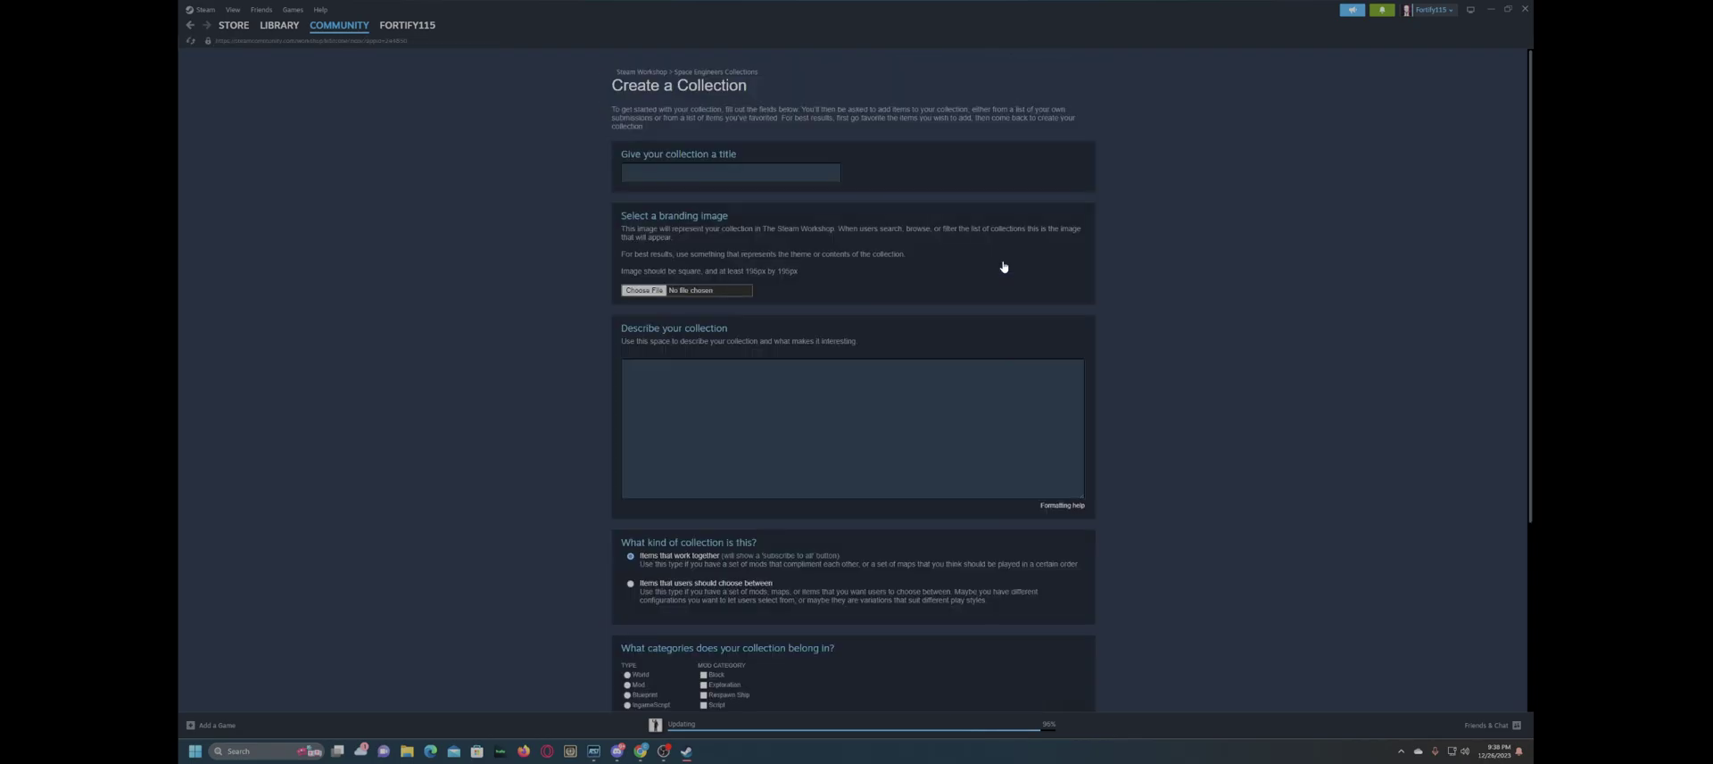
- Title the collection "New Steam Workshop Tutorial" and choose the MadeByTheC…White.png file as its branding image
{"action": "left_click", "coordinate": [664, 173]}
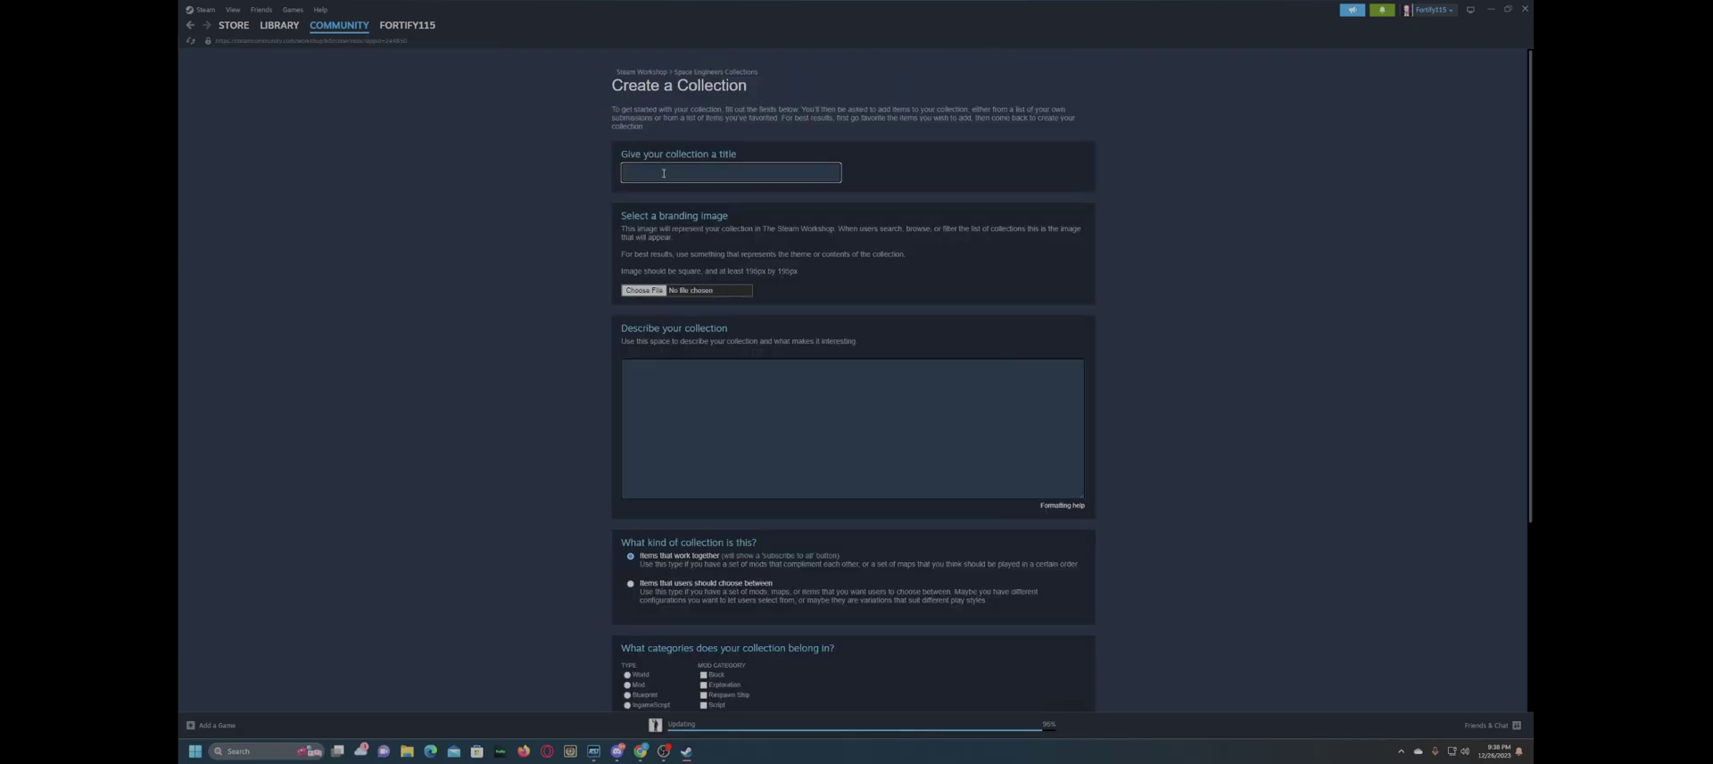
{"action": "type", "text": "New Steam Workshop Tutorial"}
{"action": "left_click", "coordinate": [623, 291]}
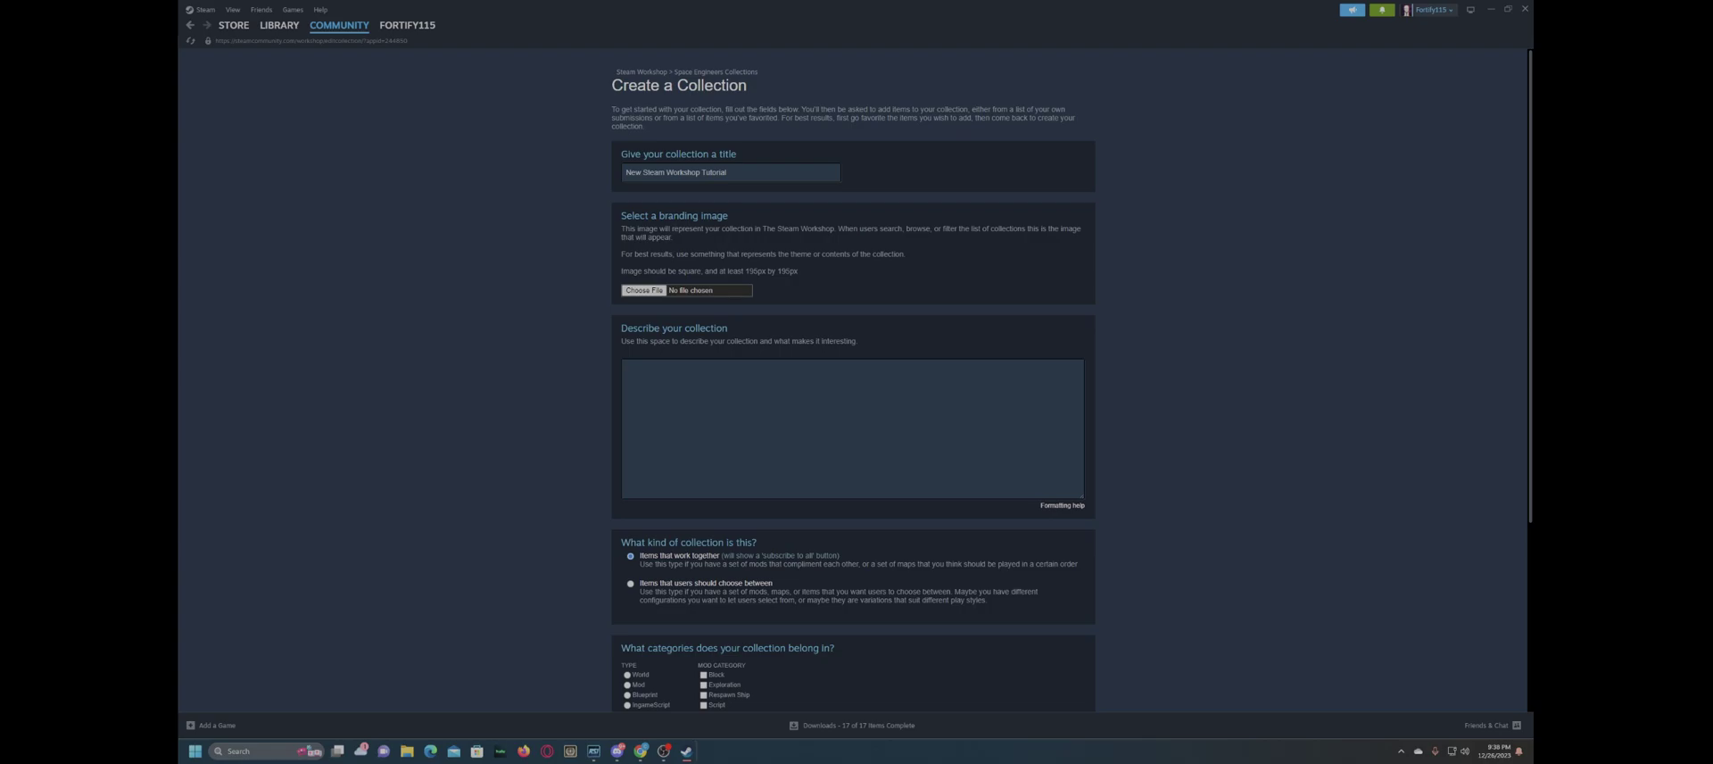
- Describe the collection as "Its about Time Steam!" and save it to continue to its contents
{"action": "left_click", "coordinate": [842, 395]}
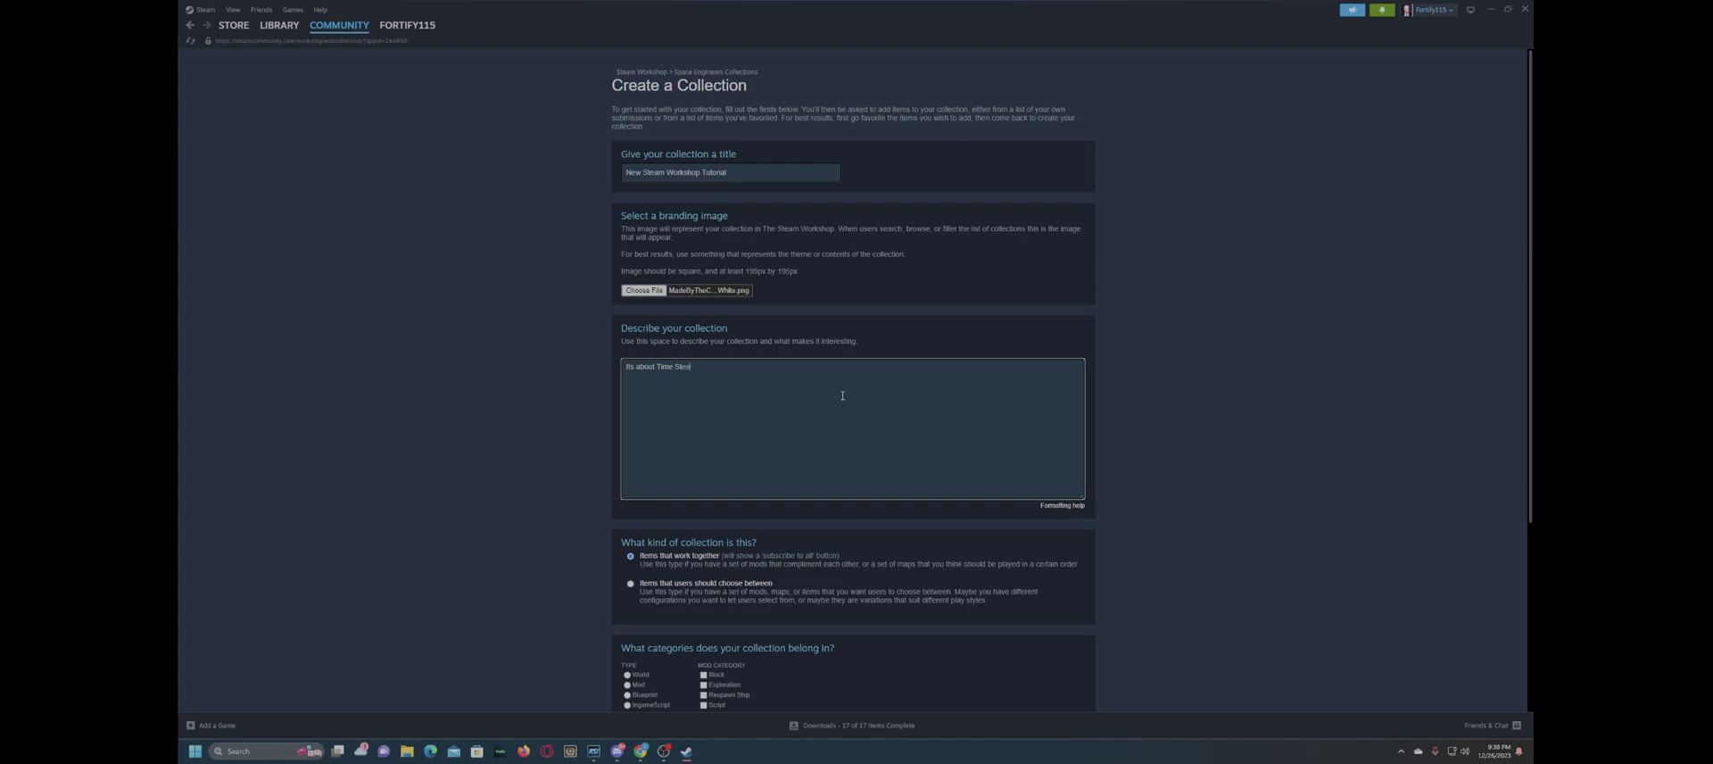
{"action": "scroll", "coordinate": [741, 350], "scroll_direction": "down", "scroll_amount": 3}
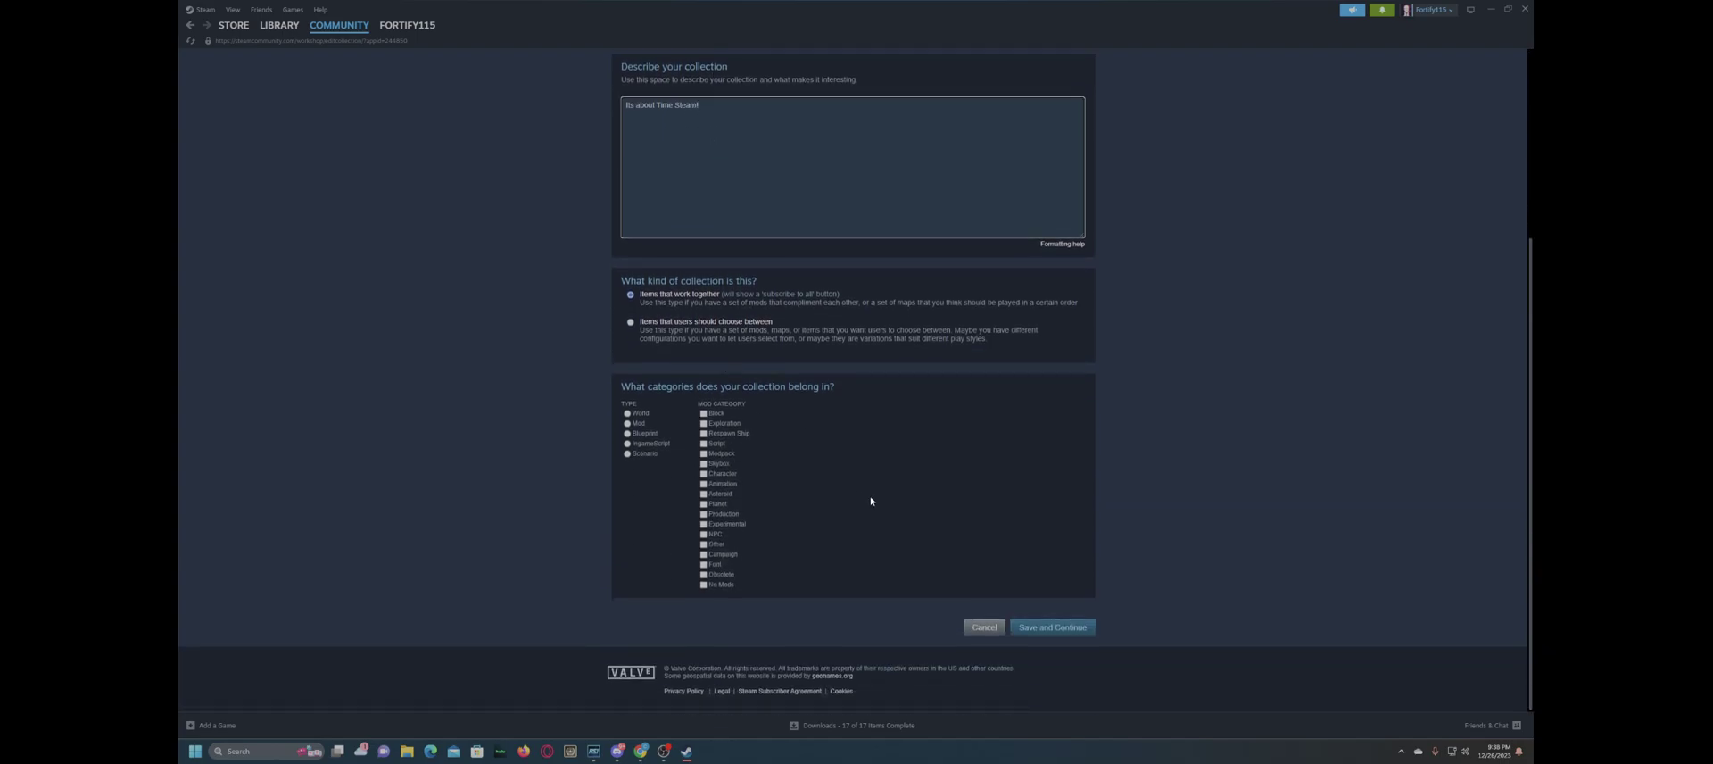
{"action": "left_click", "coordinate": [1058, 628]}
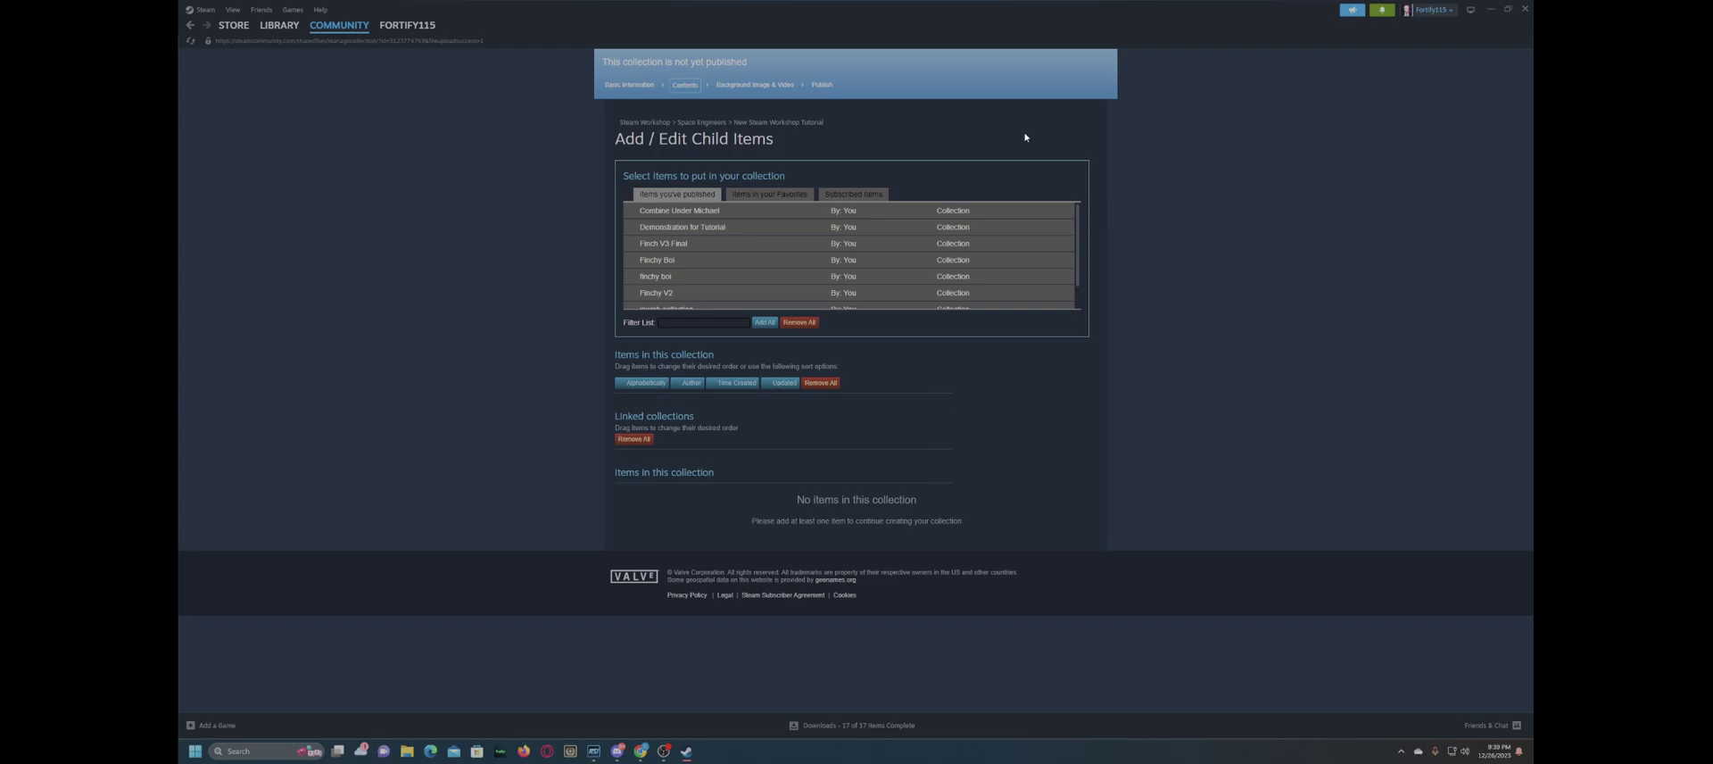
- Check the favourited, subscribed and published item lists, and try linking the first published collection
{"action": "left_click", "coordinate": [778, 196]}
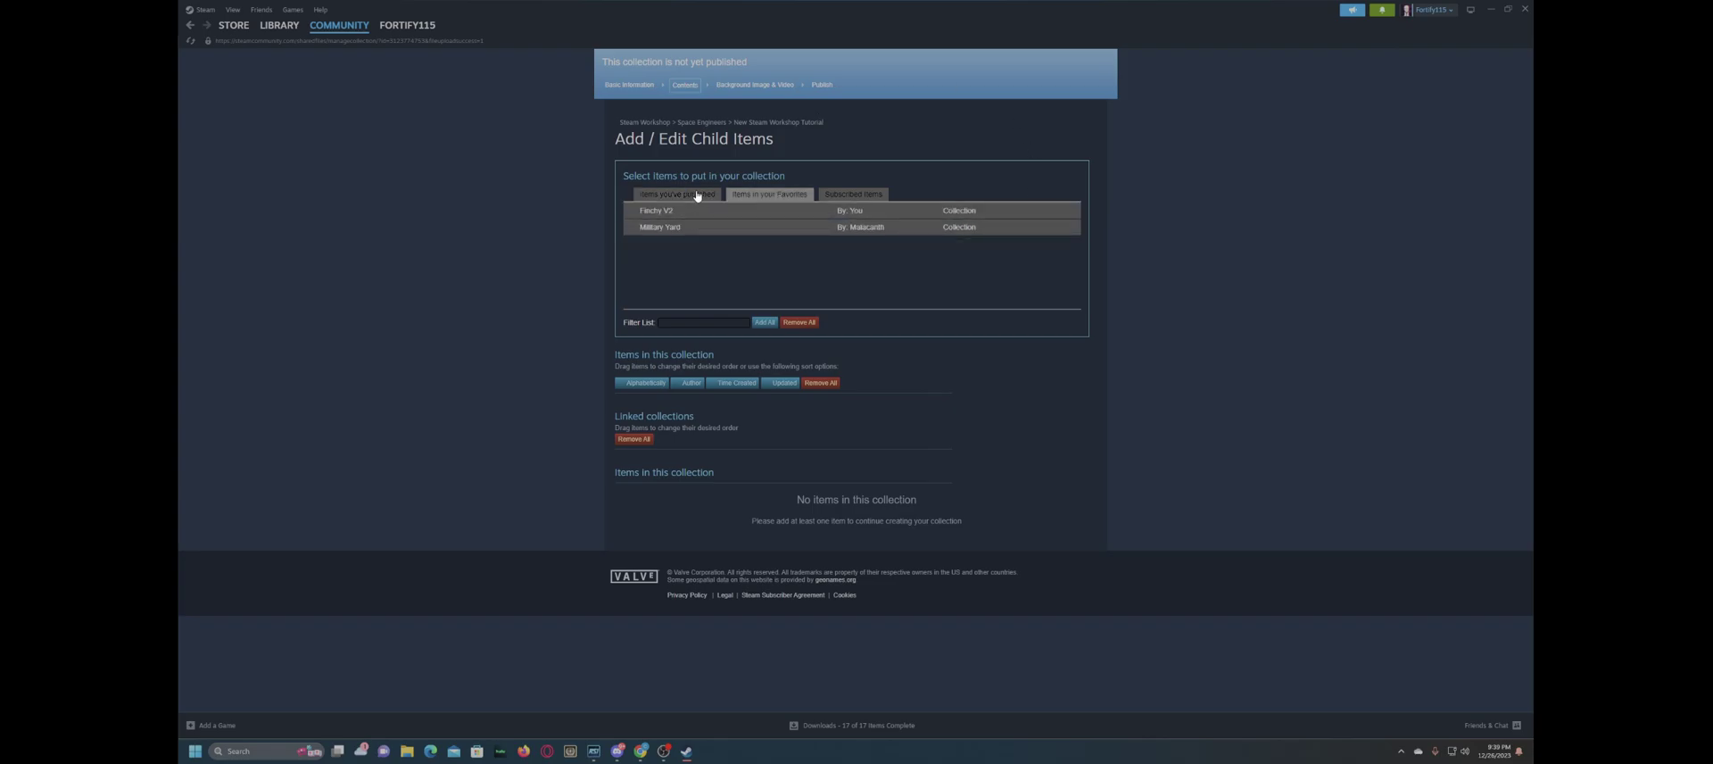
{"action": "left_click", "coordinate": [844, 196]}
{"action": "left_click", "coordinate": [665, 195]}
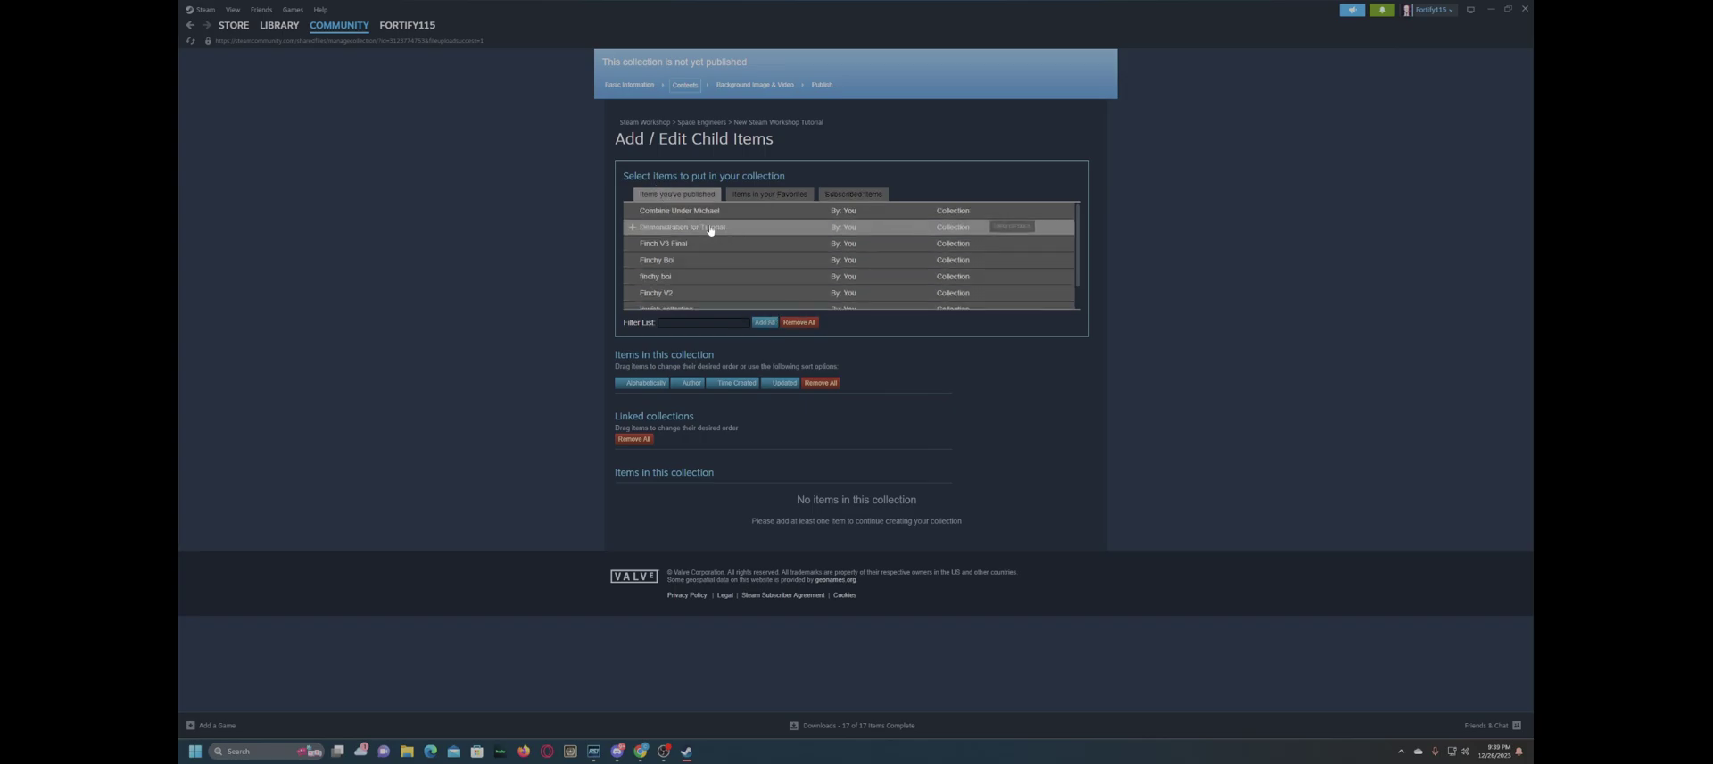
{"action": "left_click", "coordinate": [630, 212]}
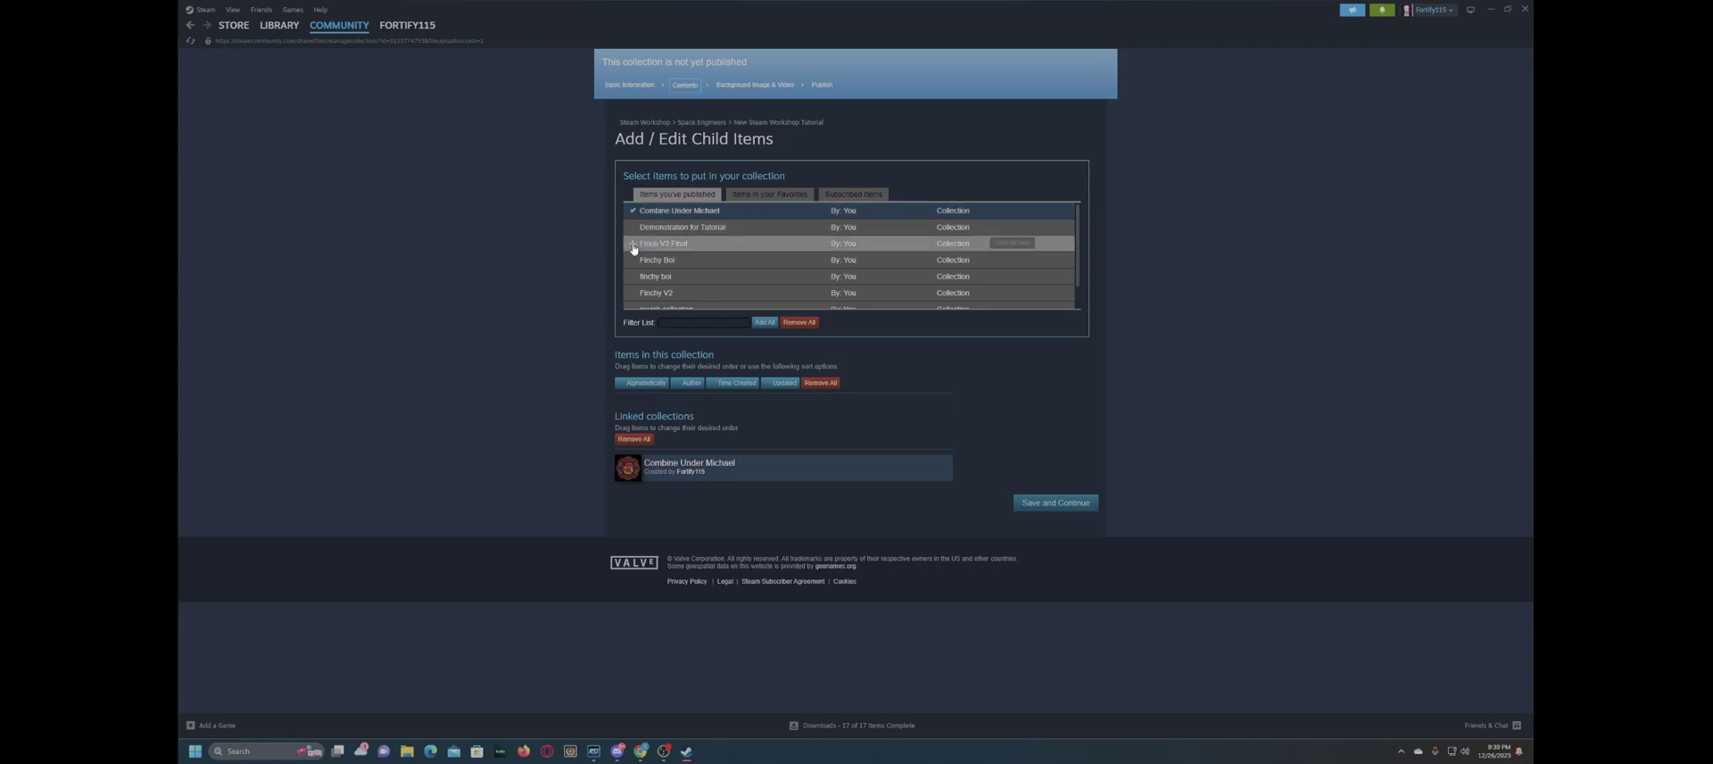
{"action": "left_click", "coordinate": [635, 213]}
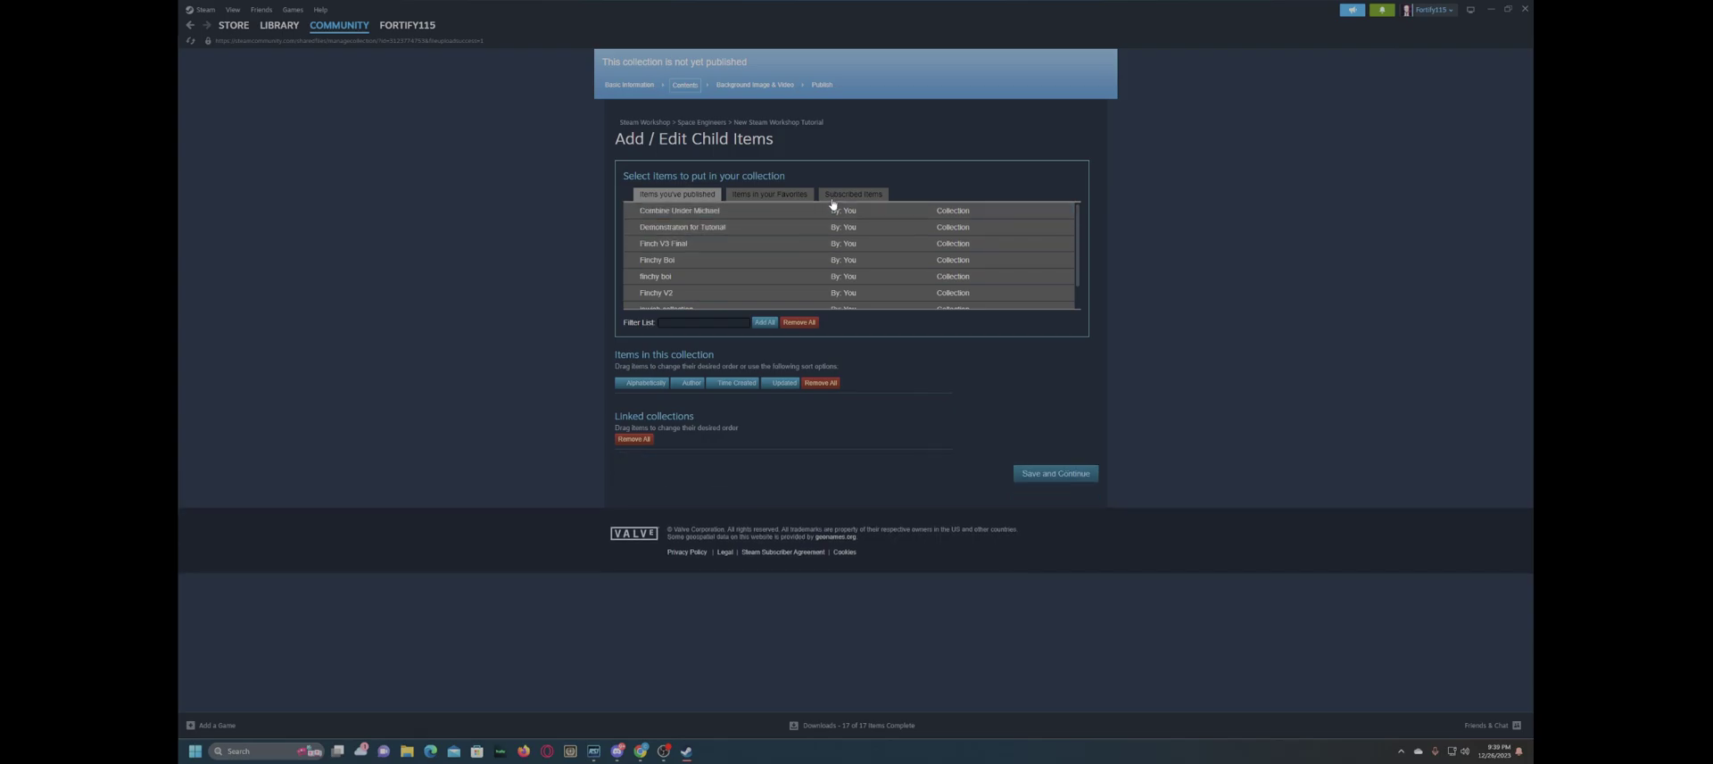
- Add the subscribed items (DX11) Large Drill and (DX11) Larger Airtight Hangar Door(s) to the collection
{"action": "left_click", "coordinate": [834, 197]}
{"action": "left_click", "coordinate": [698, 234]}
{"action": "left_click", "coordinate": [639, 246]}
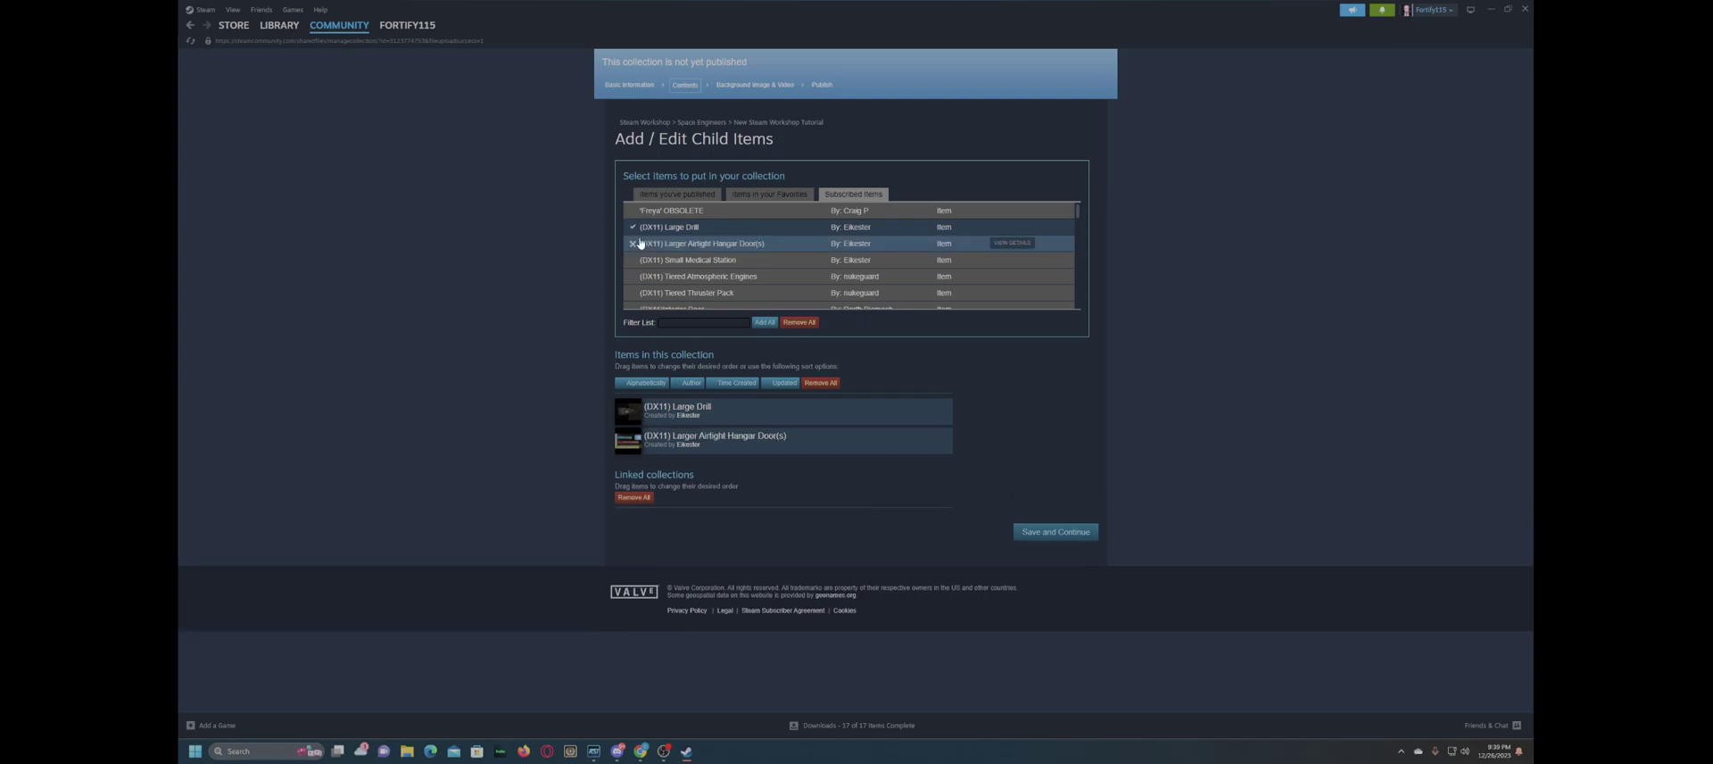
- Clear the two selected items and add every subscribed item except (DX11) Large Drill to the collection
{"action": "left_click", "coordinate": [643, 243]}
{"action": "left_click", "coordinate": [635, 230]}
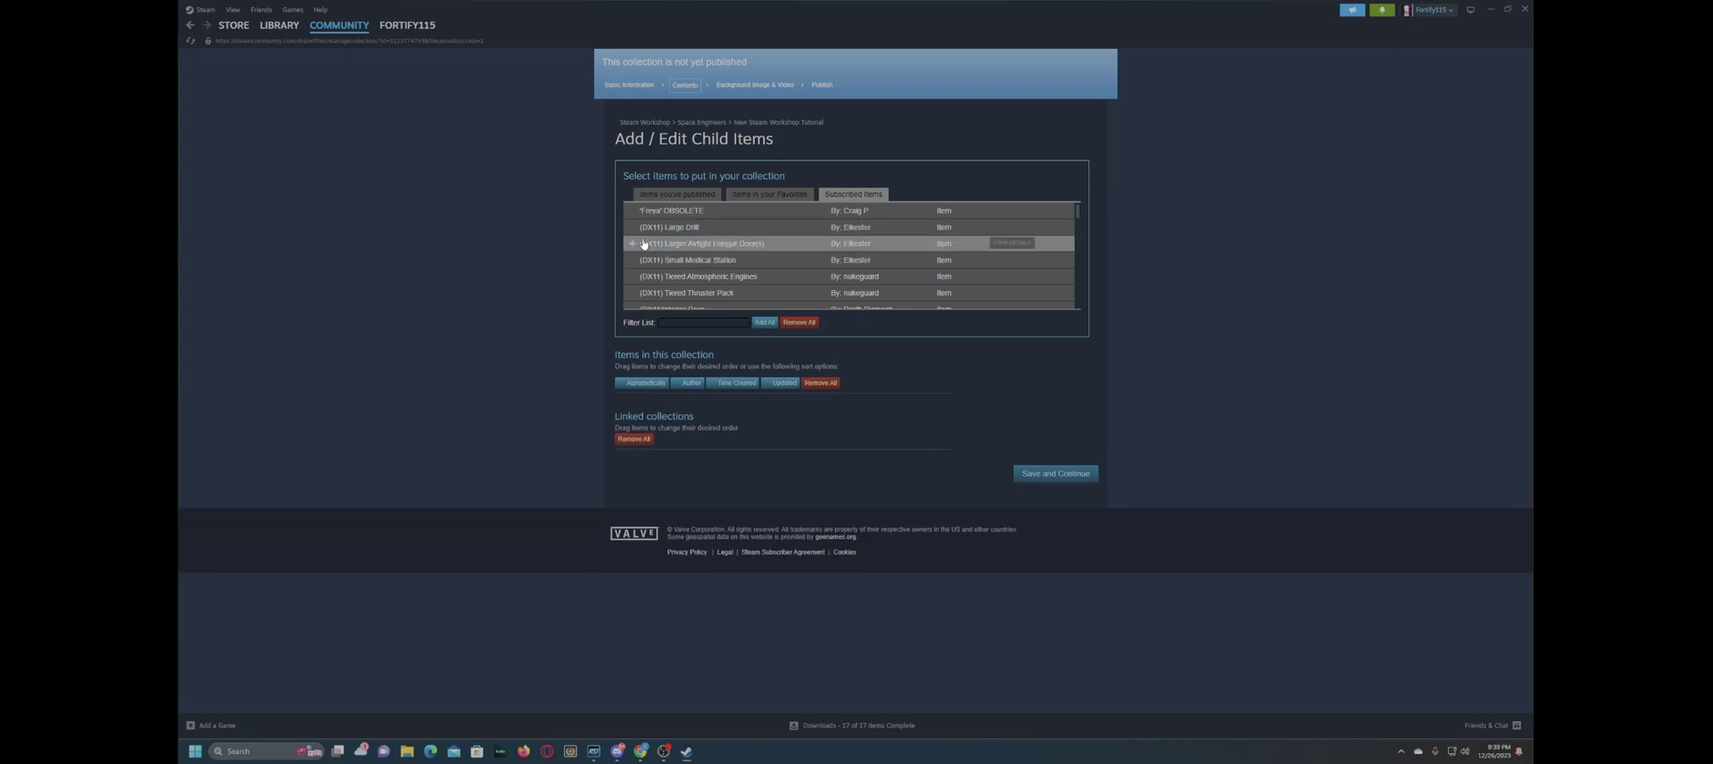
{"action": "left_click", "coordinate": [755, 325]}
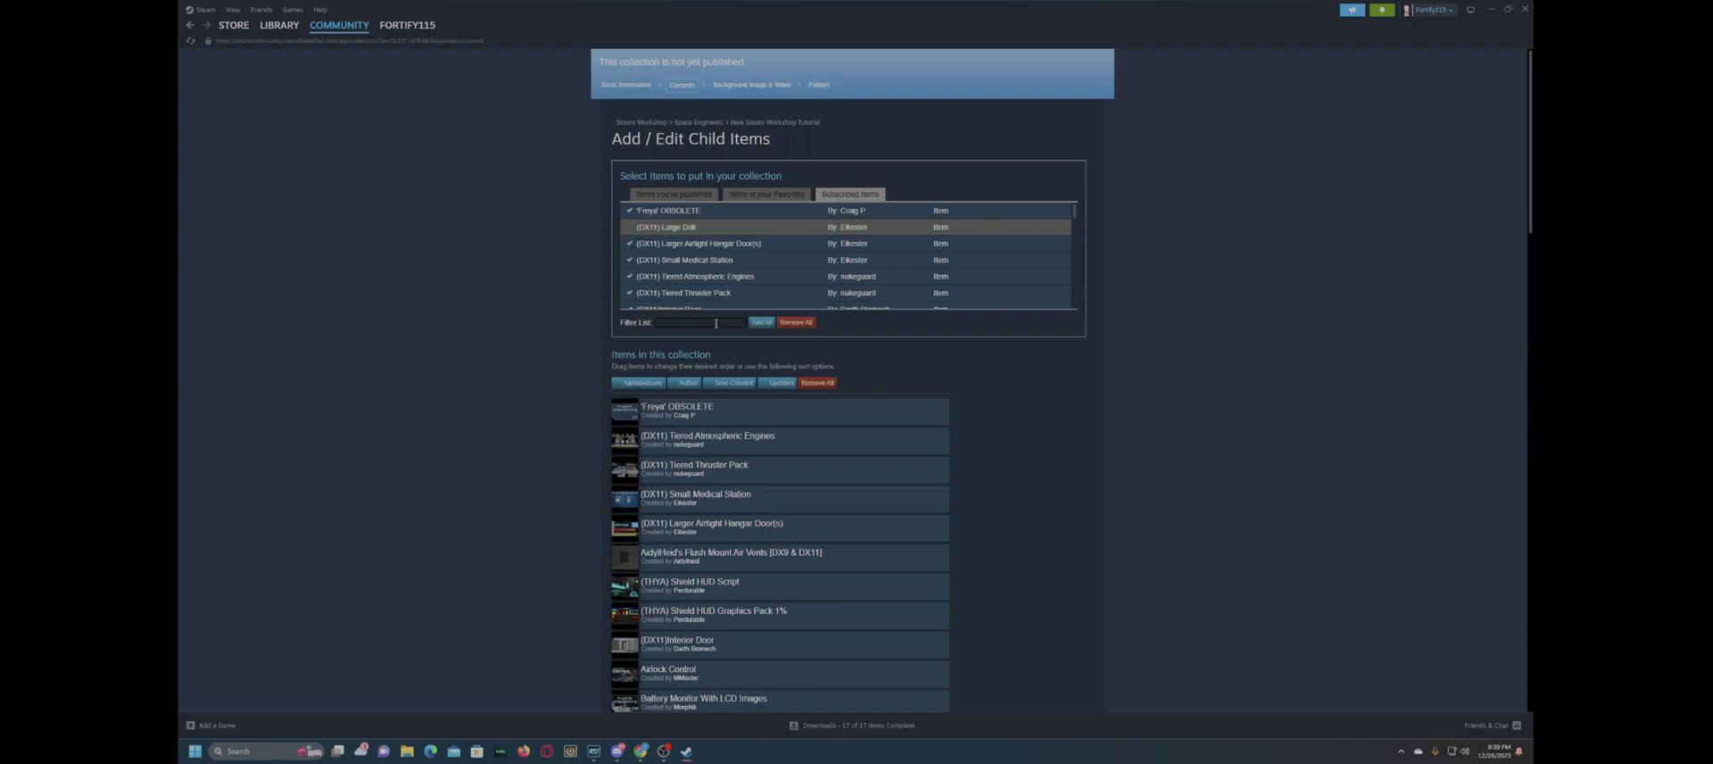
- Link the published collection "Demonstration for Tutorial" and save the contents to continue to the background image and video
{"action": "scroll", "coordinate": [803, 357], "scroll_direction": "down", "scroll_amount": 15}
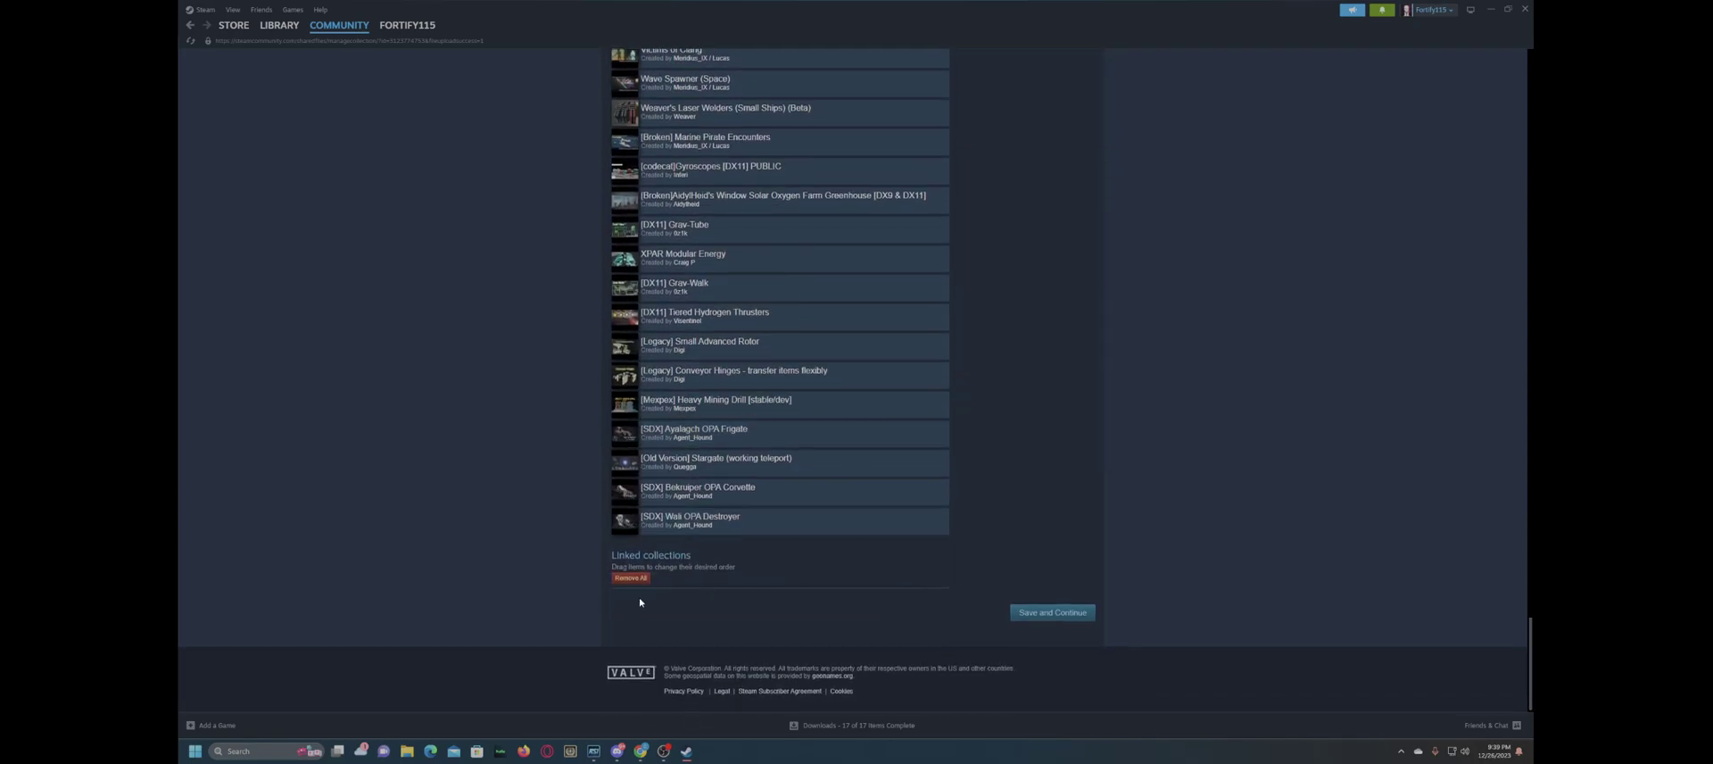
{"action": "scroll", "coordinate": [637, 586], "scroll_direction": "up", "scroll_amount": 20}
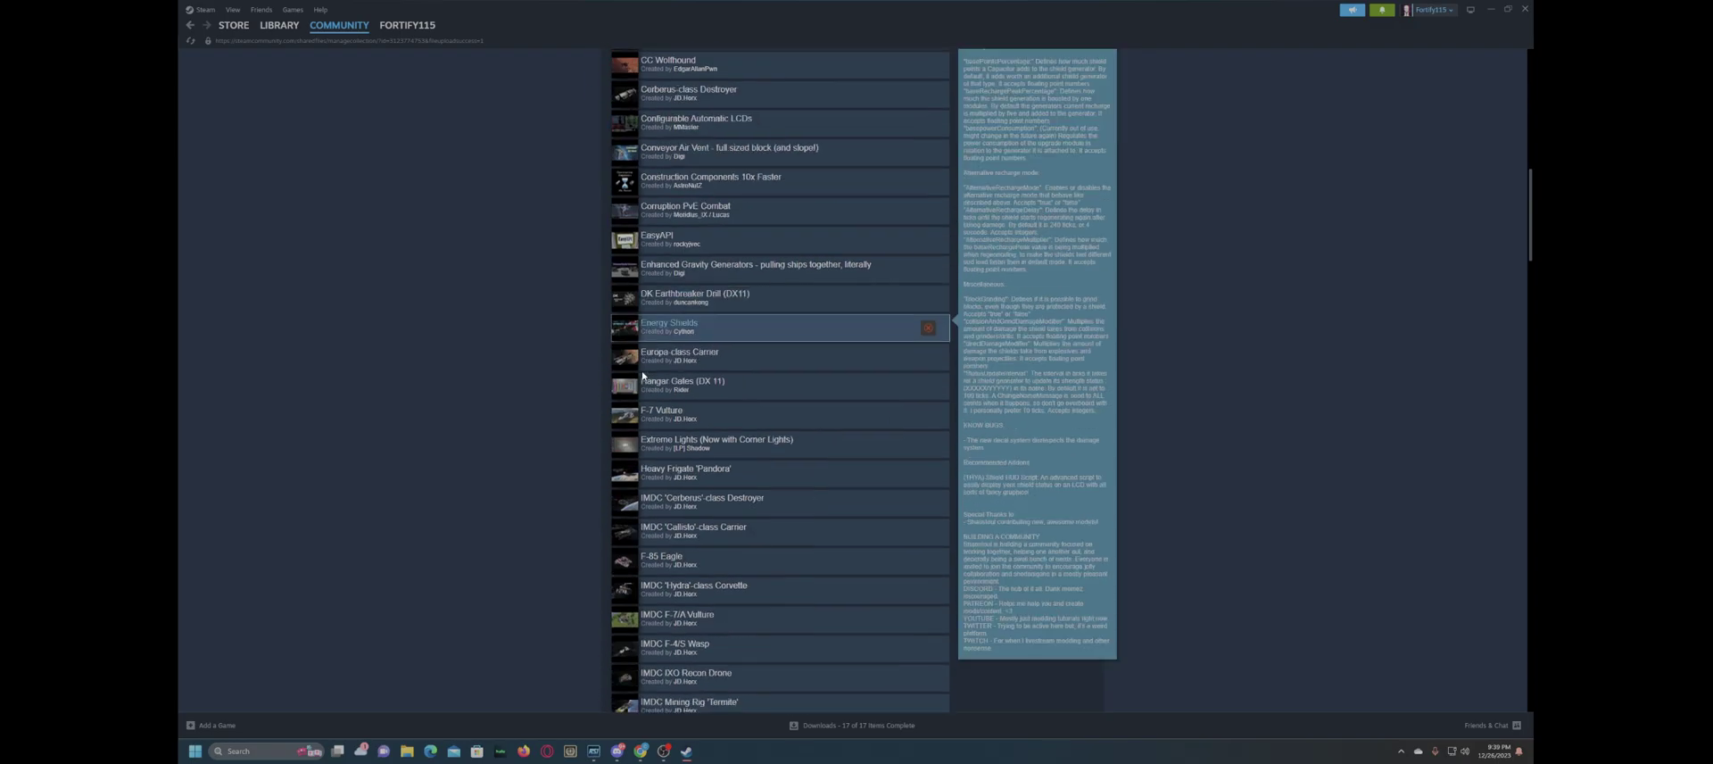
{"action": "scroll", "coordinate": [641, 371], "scroll_direction": "down", "scroll_amount": 15}
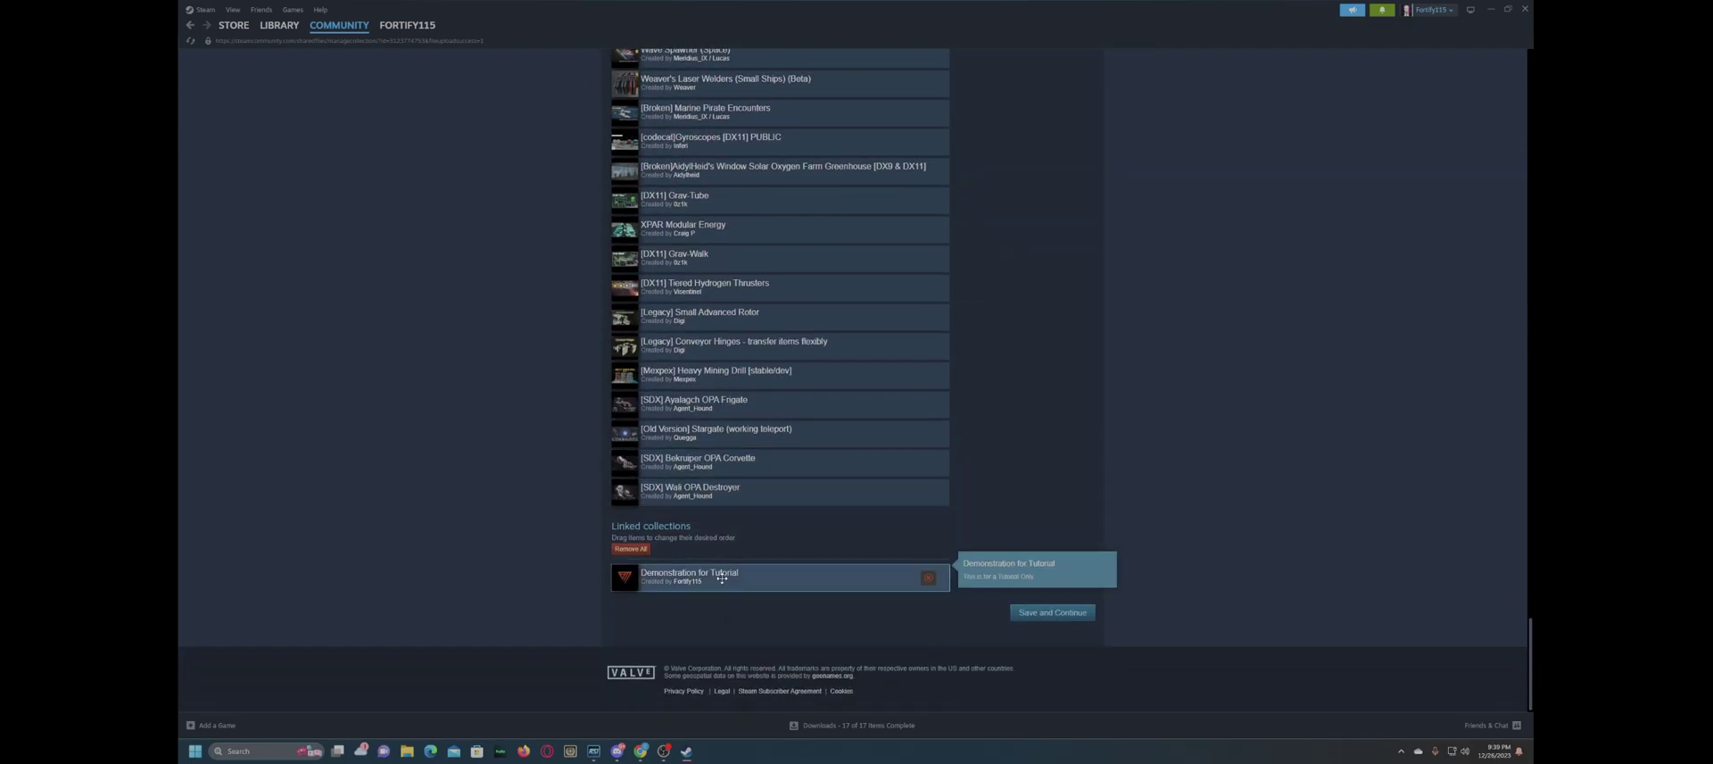
{"action": "mouse_move", "coordinate": [714, 579]}
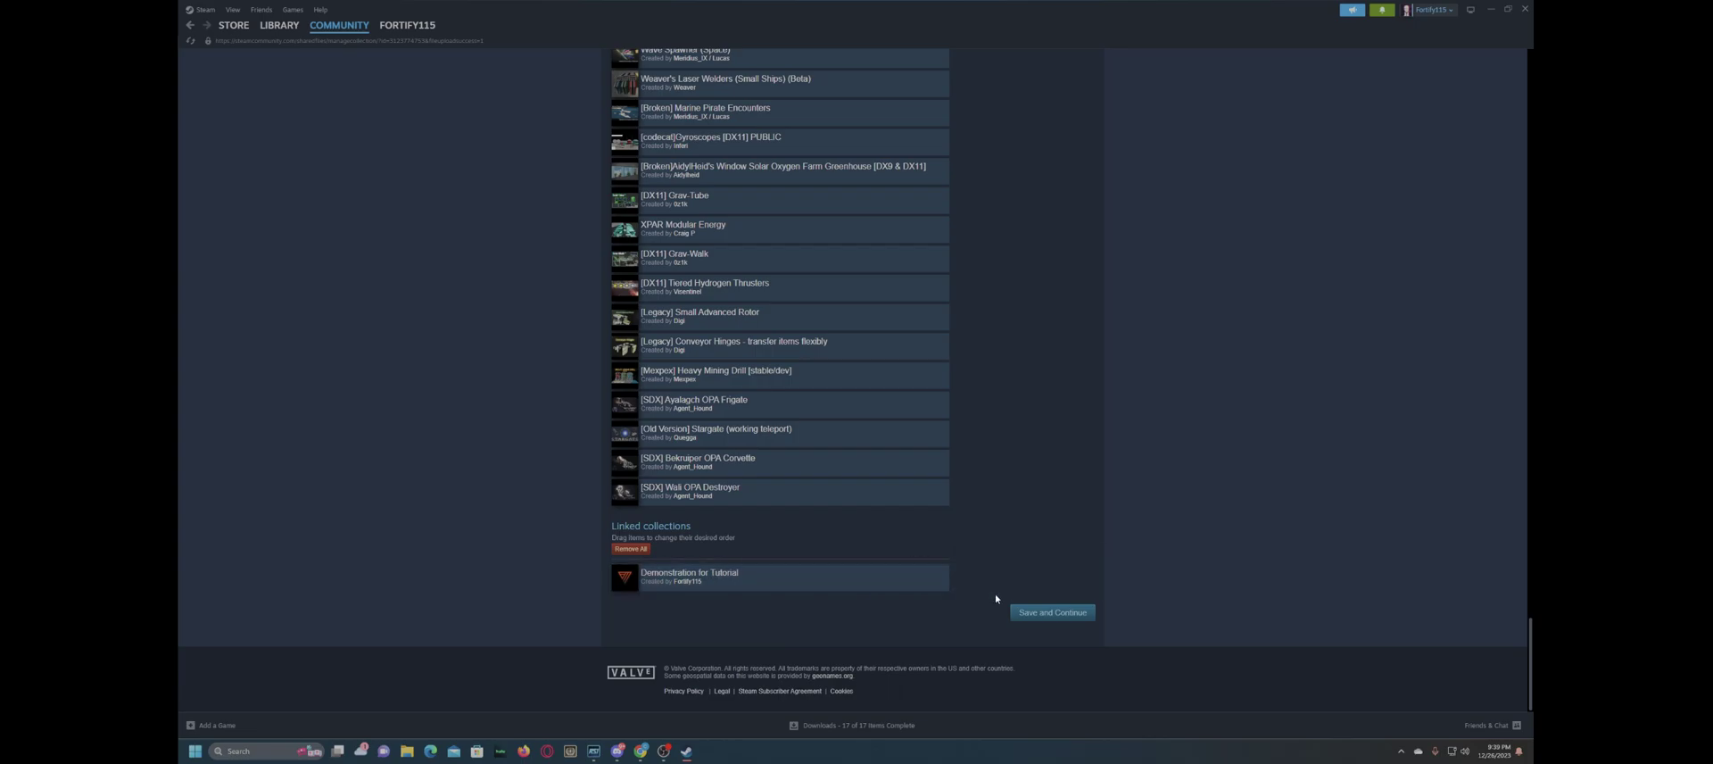
{"action": "left_click", "coordinate": [1085, 618]}
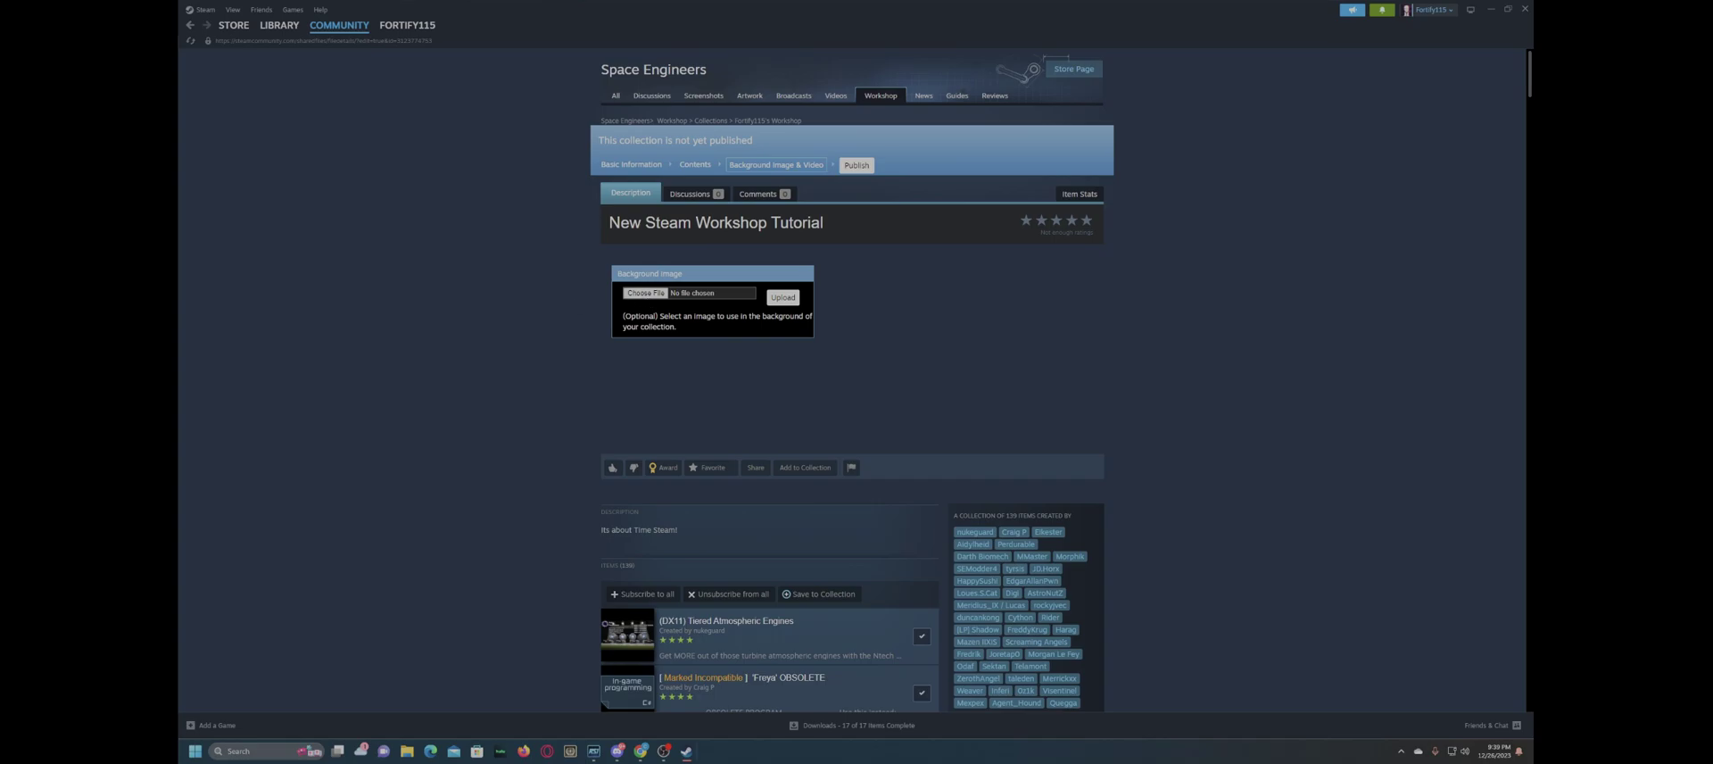
- Upload the Drake Interplanetary background image and open the choice of an optional YouTube preview video
{"action": "left_click", "coordinate": [782, 297]}
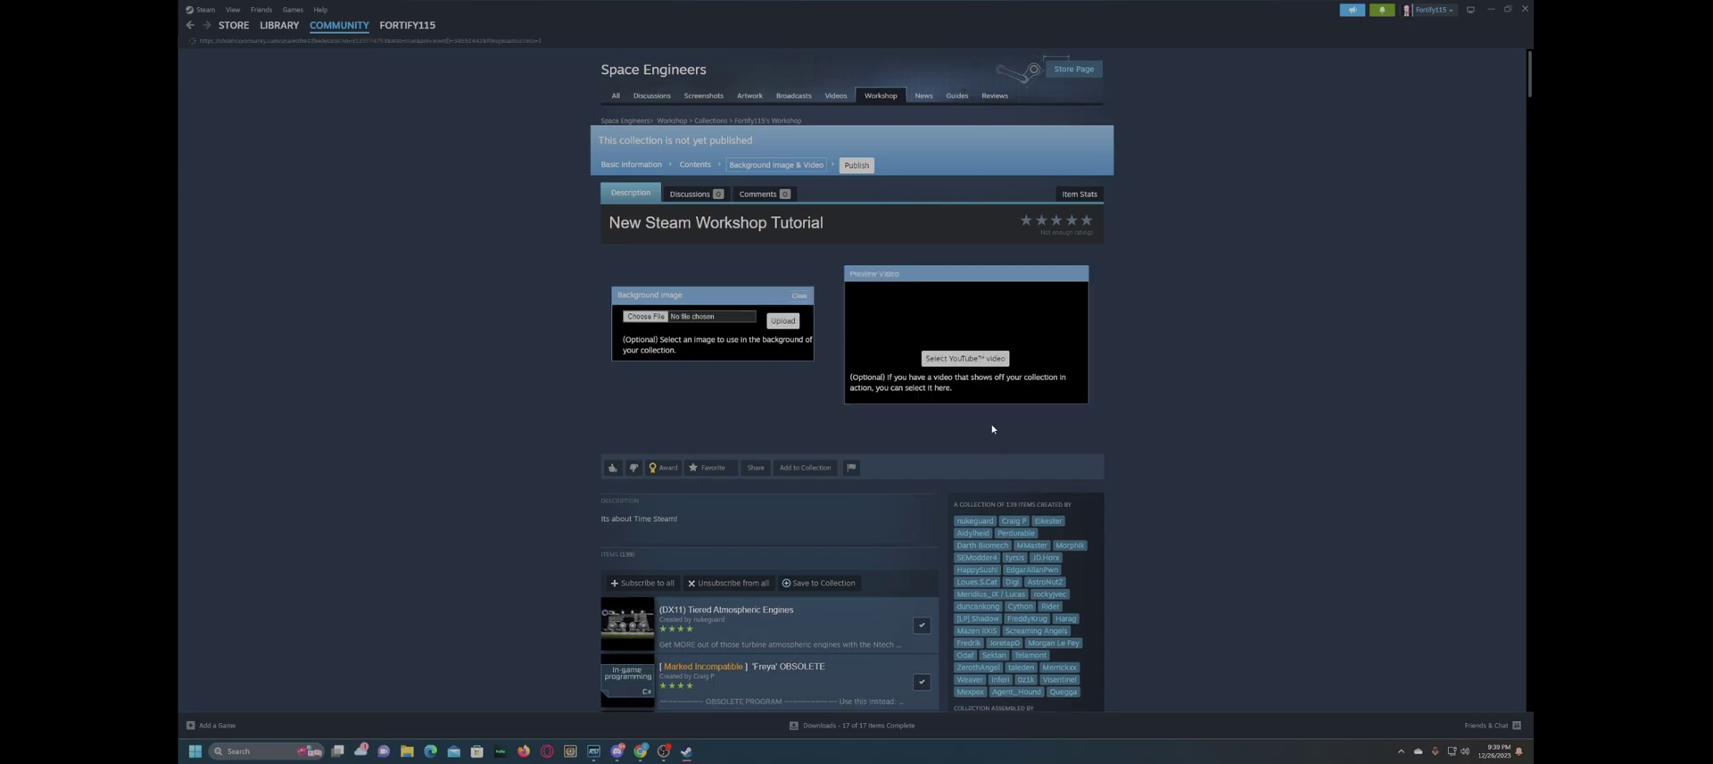
{"action": "left_click", "coordinate": [962, 360]}
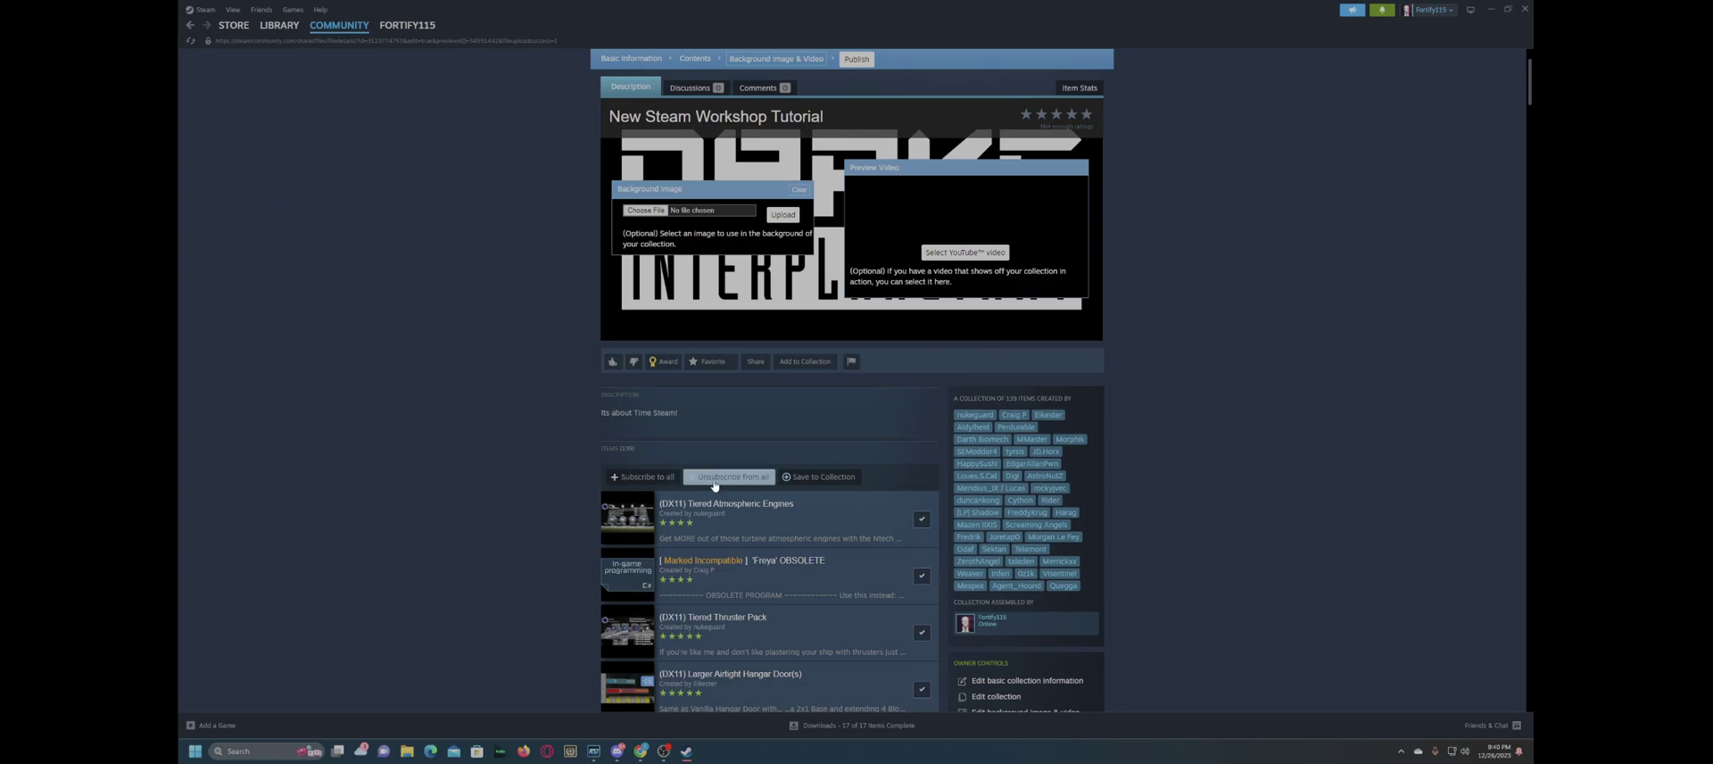
- Review the unpublished collection page, including its item list, background image and owner controls
{"action": "scroll", "coordinate": [711, 483], "scroll_direction": "down", "scroll_amount": 1}
{"action": "scroll", "coordinate": [711, 482], "scroll_direction": "up", "scroll_amount": 3}
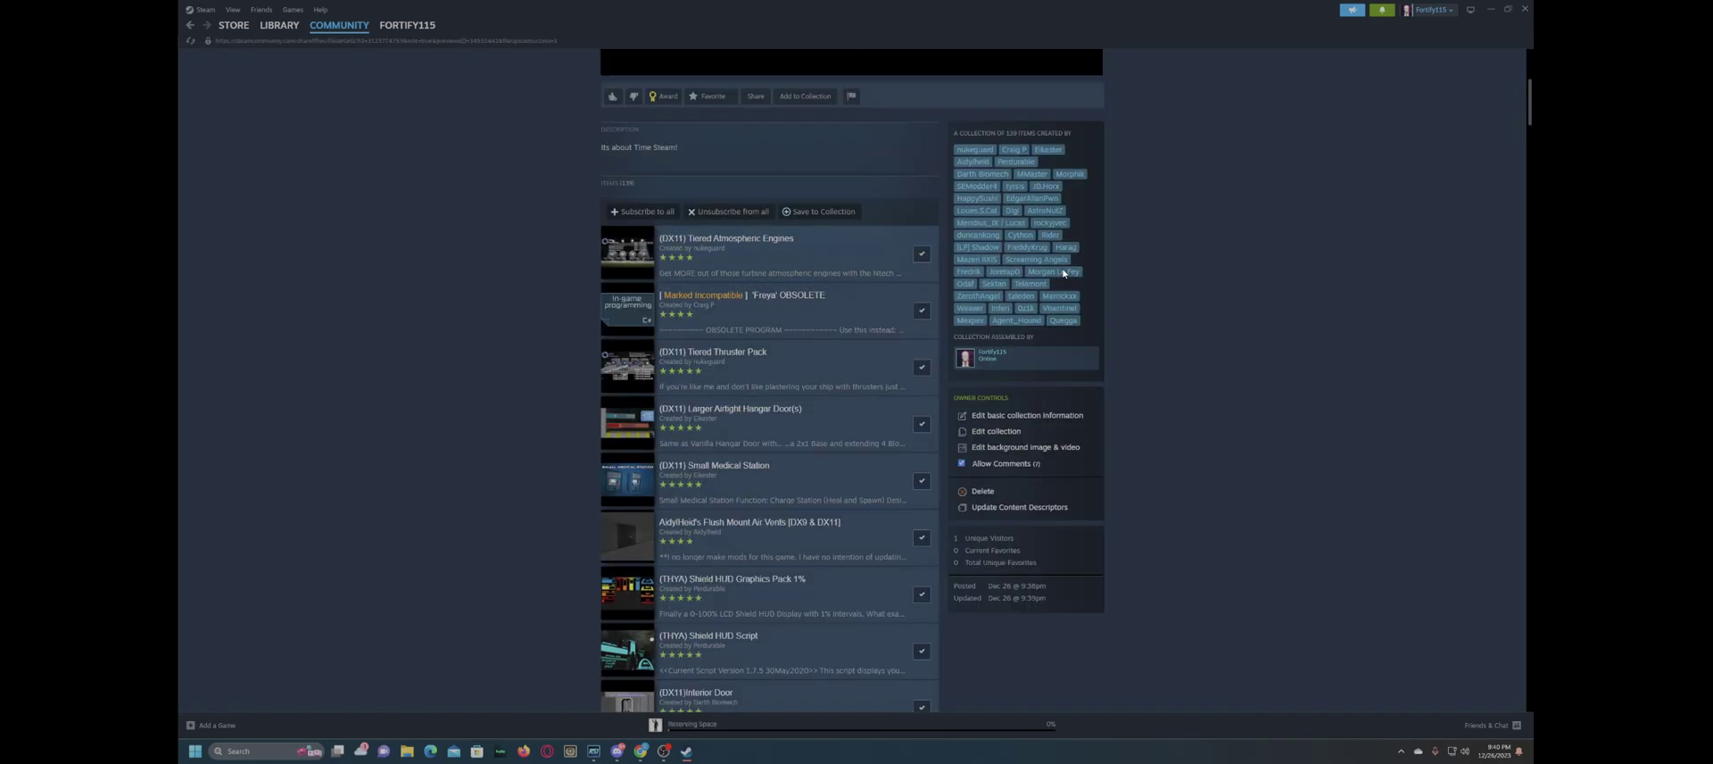
{"action": "scroll", "coordinate": [1062, 273], "scroll_direction": "down", "scroll_amount": 4}
{"action": "scroll", "coordinate": [1057, 273], "scroll_direction": "up", "scroll_amount": 8}
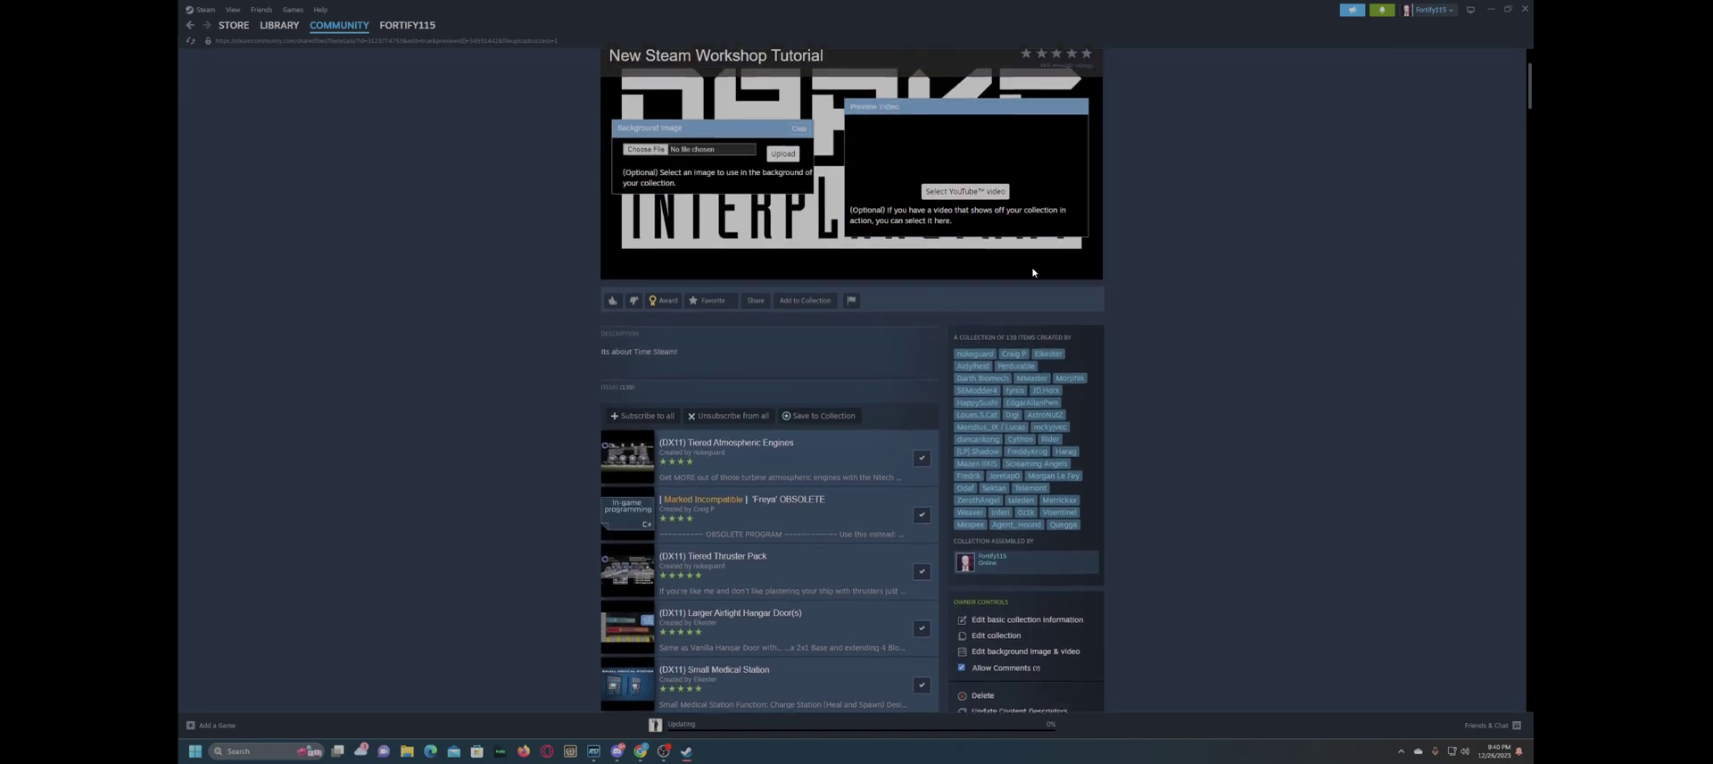
{"action": "scroll", "coordinate": [1033, 272], "scroll_direction": "up", "scroll_amount": 1}
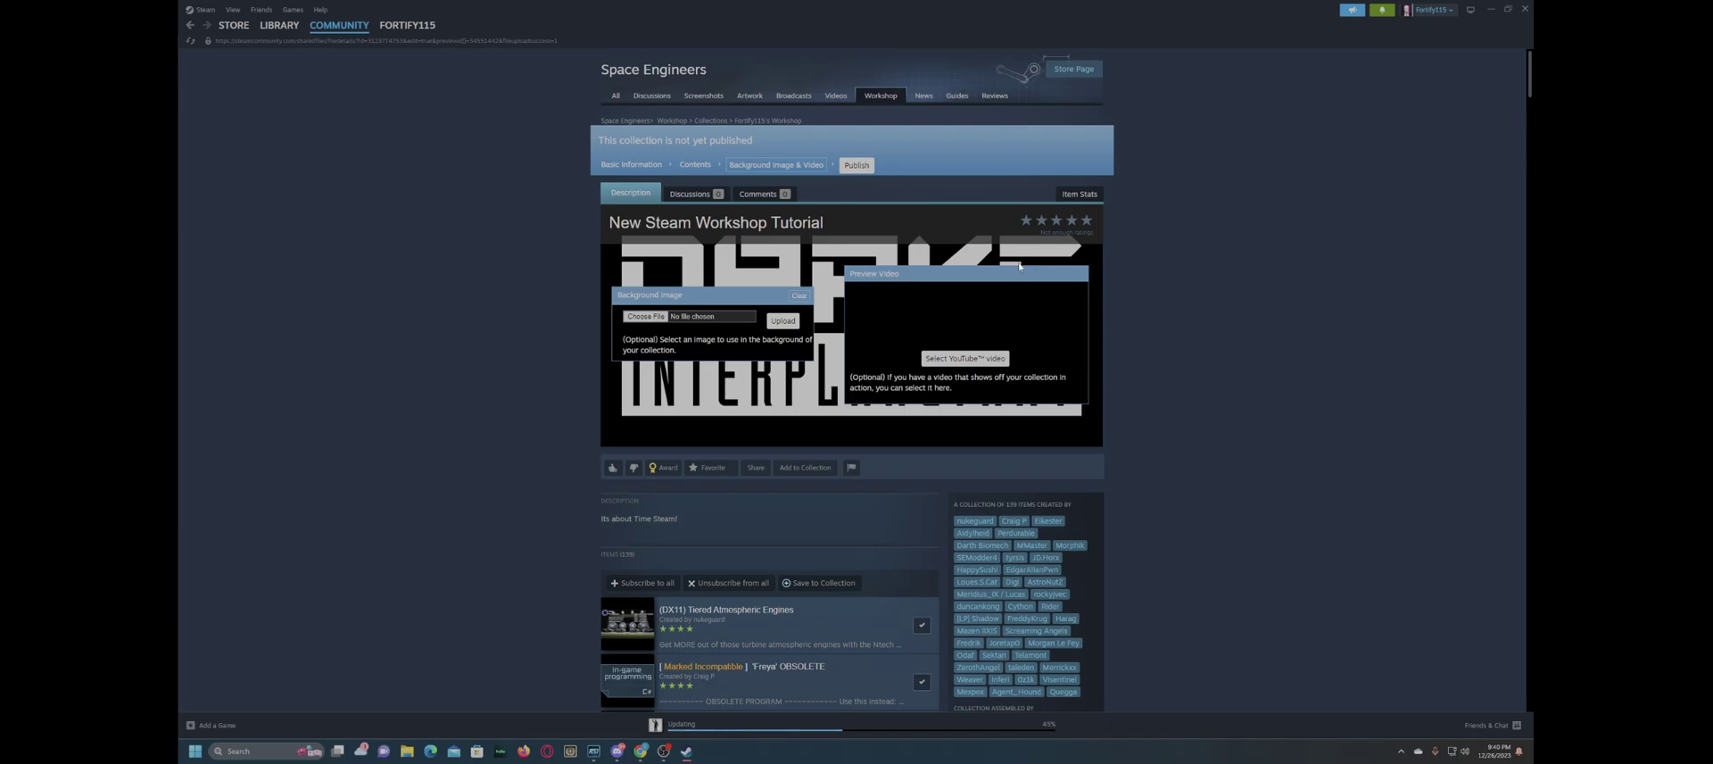
{"action": "scroll", "coordinate": [981, 250], "scroll_direction": "down", "scroll_amount": 15}
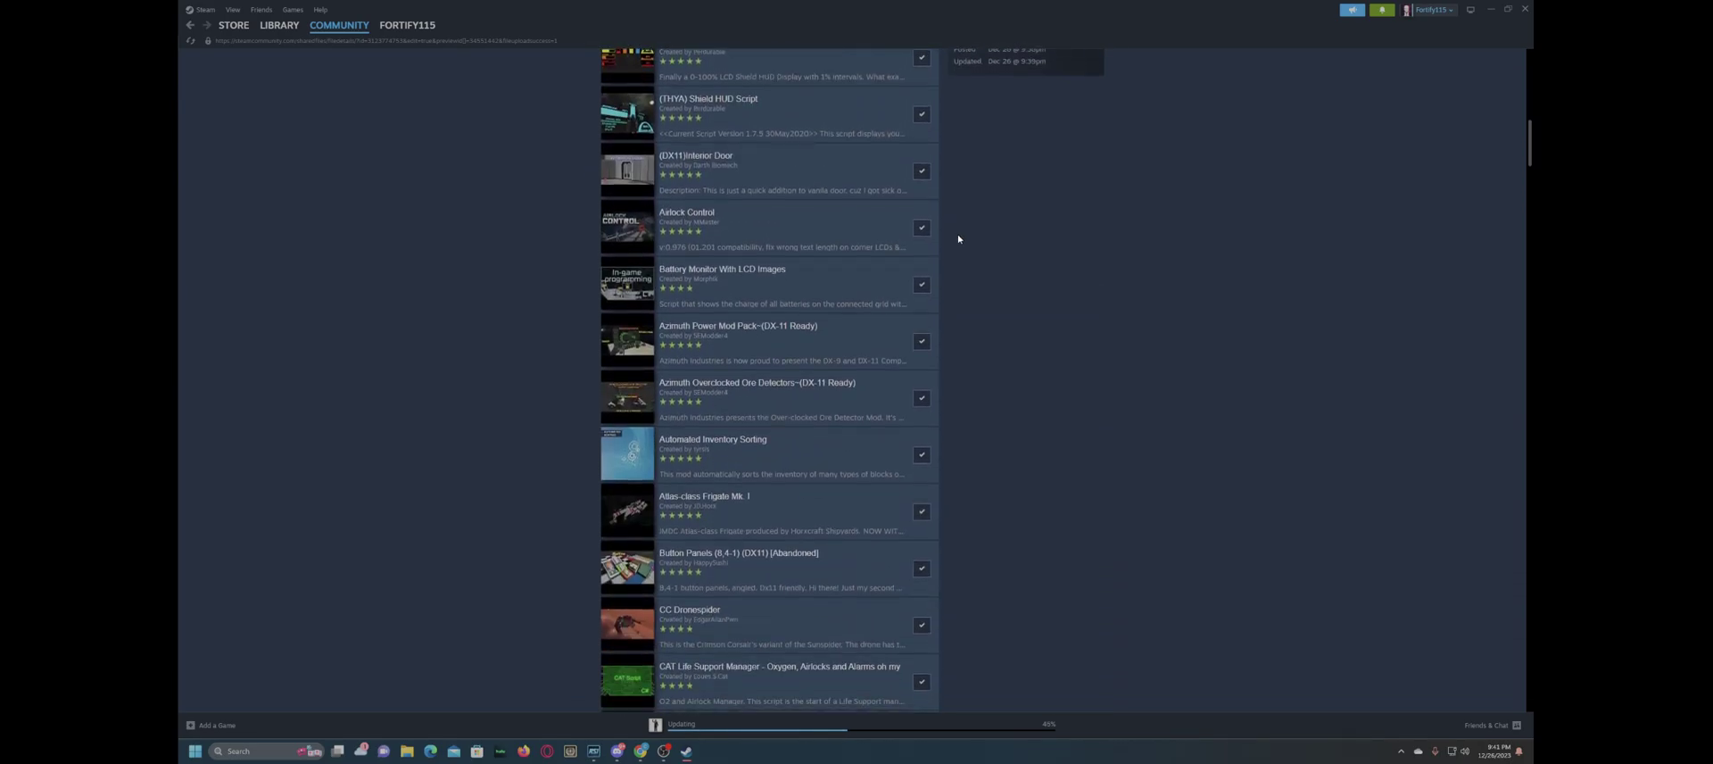
{"action": "scroll", "coordinate": [958, 238], "scroll_direction": "down", "scroll_amount": 5}
{"action": "scroll", "coordinate": [447, 526], "scroll_direction": "up", "scroll_amount": 7}
{"action": "scroll", "coordinate": [361, 551], "scroll_direction": "up", "scroll_amount": 10}
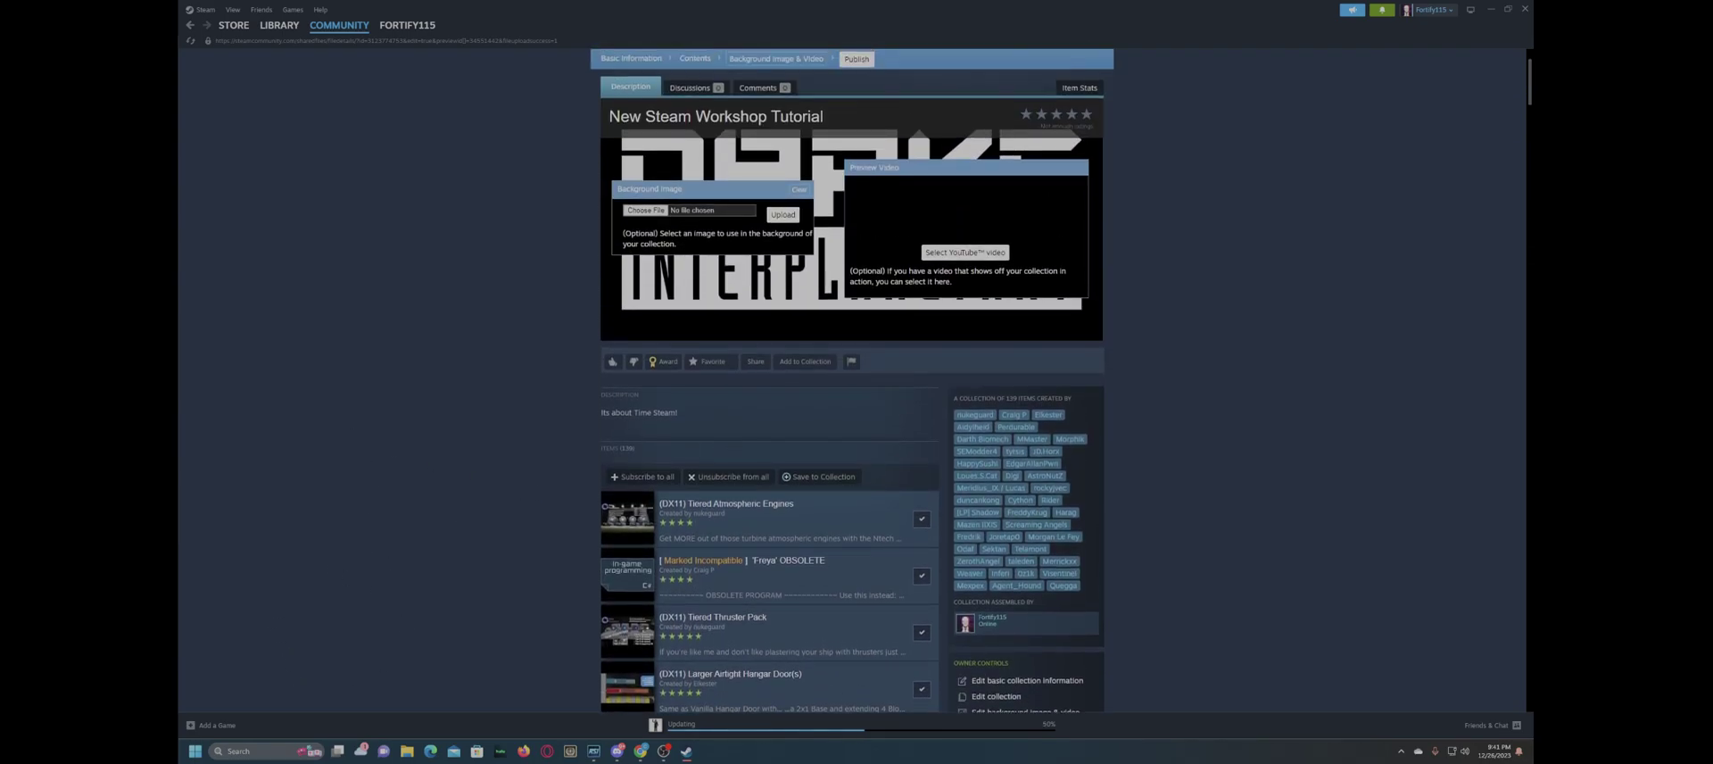
{"action": "scroll", "coordinate": [313, 379], "scroll_direction": "up", "scroll_amount": 2}
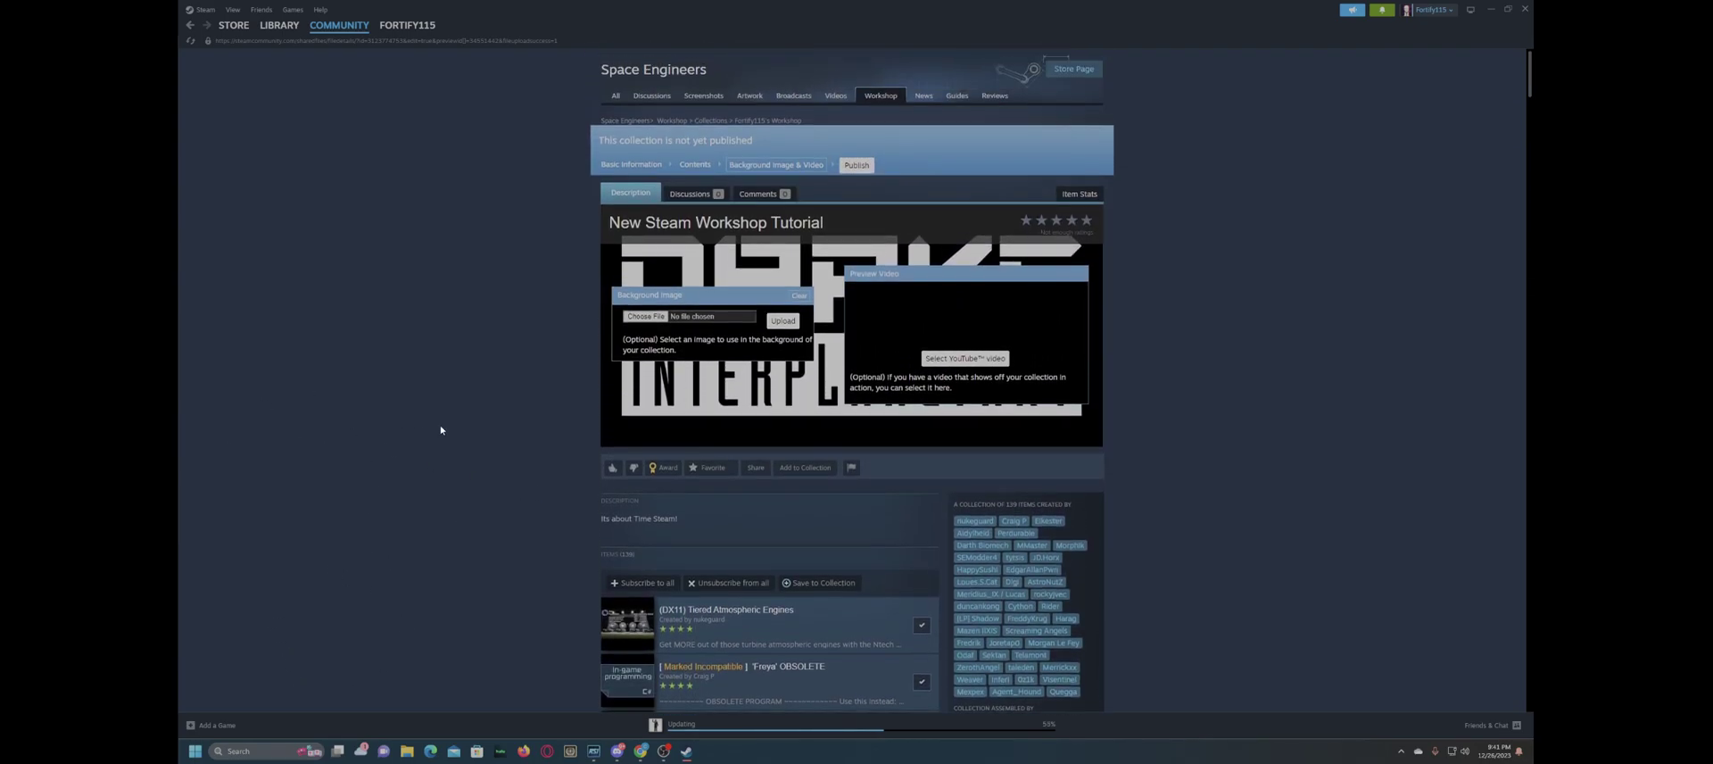
{"action": "scroll", "coordinate": [440, 429], "scroll_direction": "down", "scroll_amount": 4}
{"action": "scroll", "coordinate": [440, 429], "scroll_direction": "up", "scroll_amount": 4}
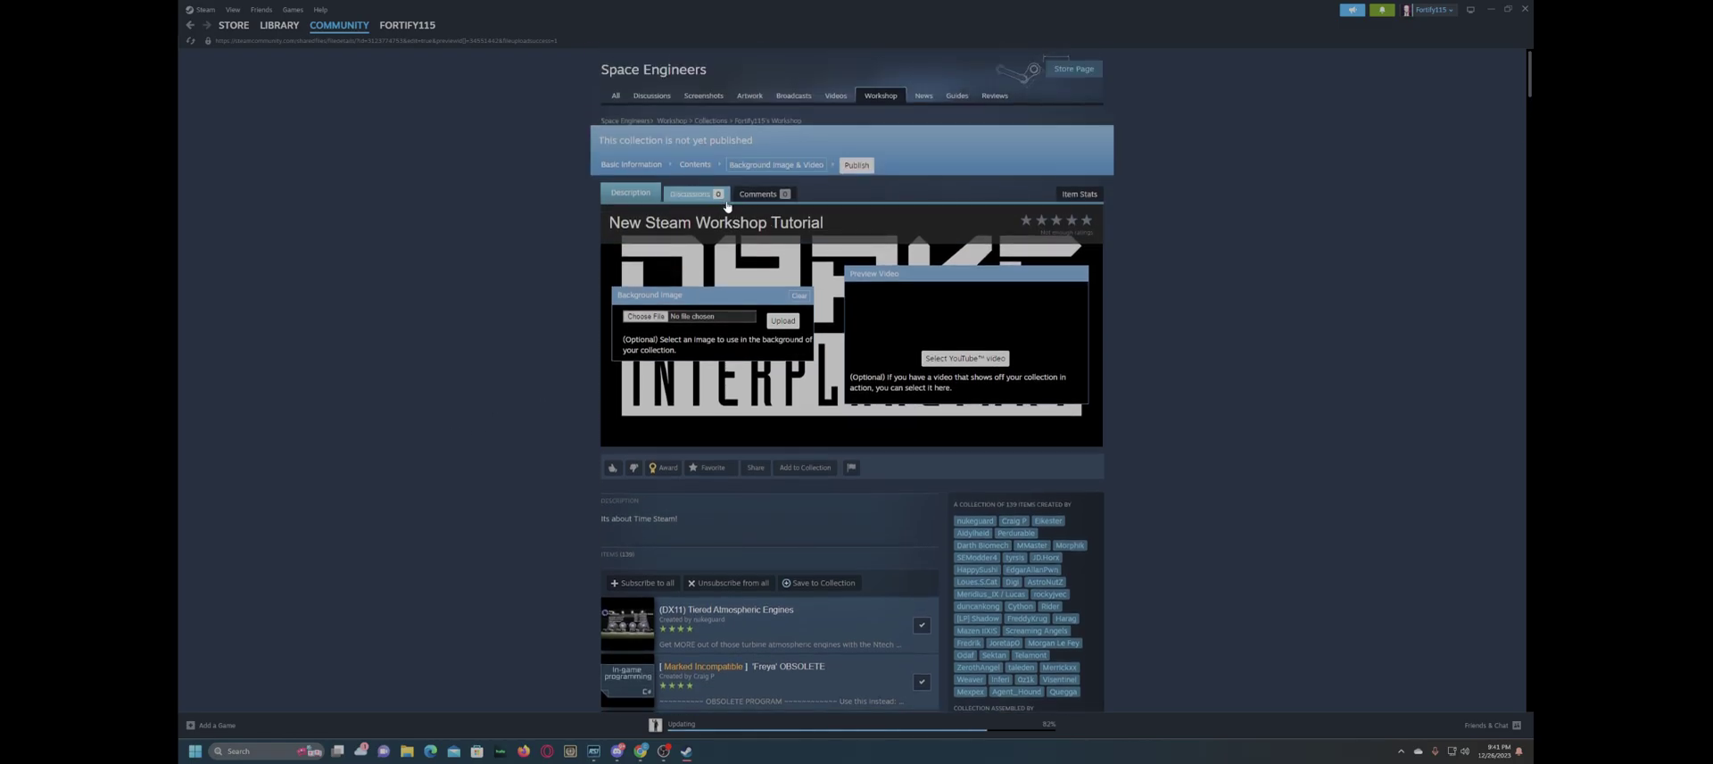
{"action": "scroll", "coordinate": [739, 208], "scroll_direction": "down", "scroll_amount": 1}
{"action": "scroll", "coordinate": [951, 250], "scroll_direction": "up", "scroll_amount": 1}
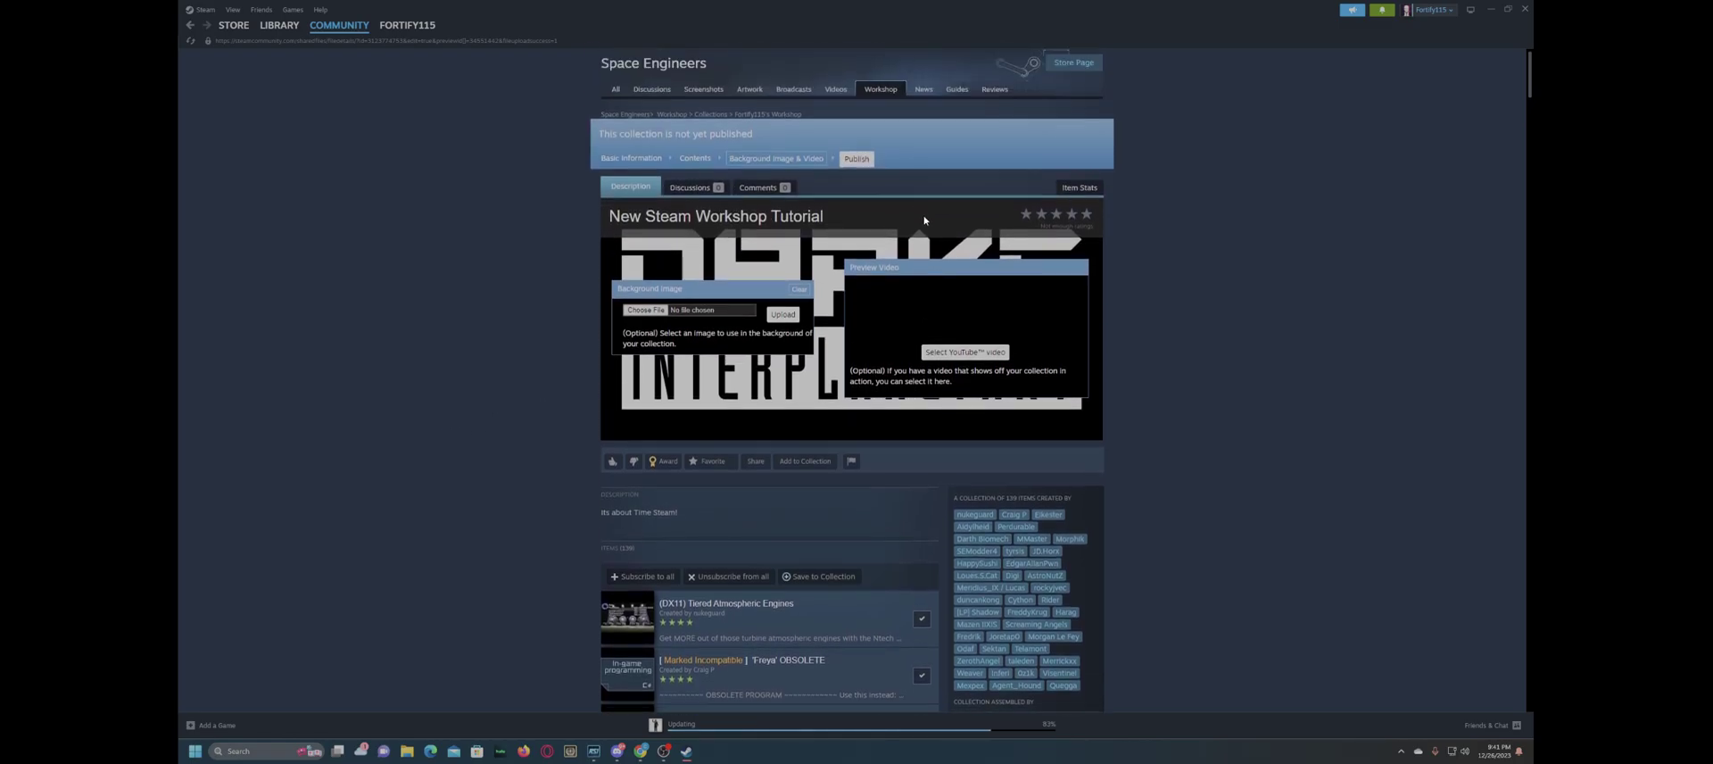
- Publish the collection and look over its published page and owner controls
{"action": "left_click", "coordinate": [862, 167]}
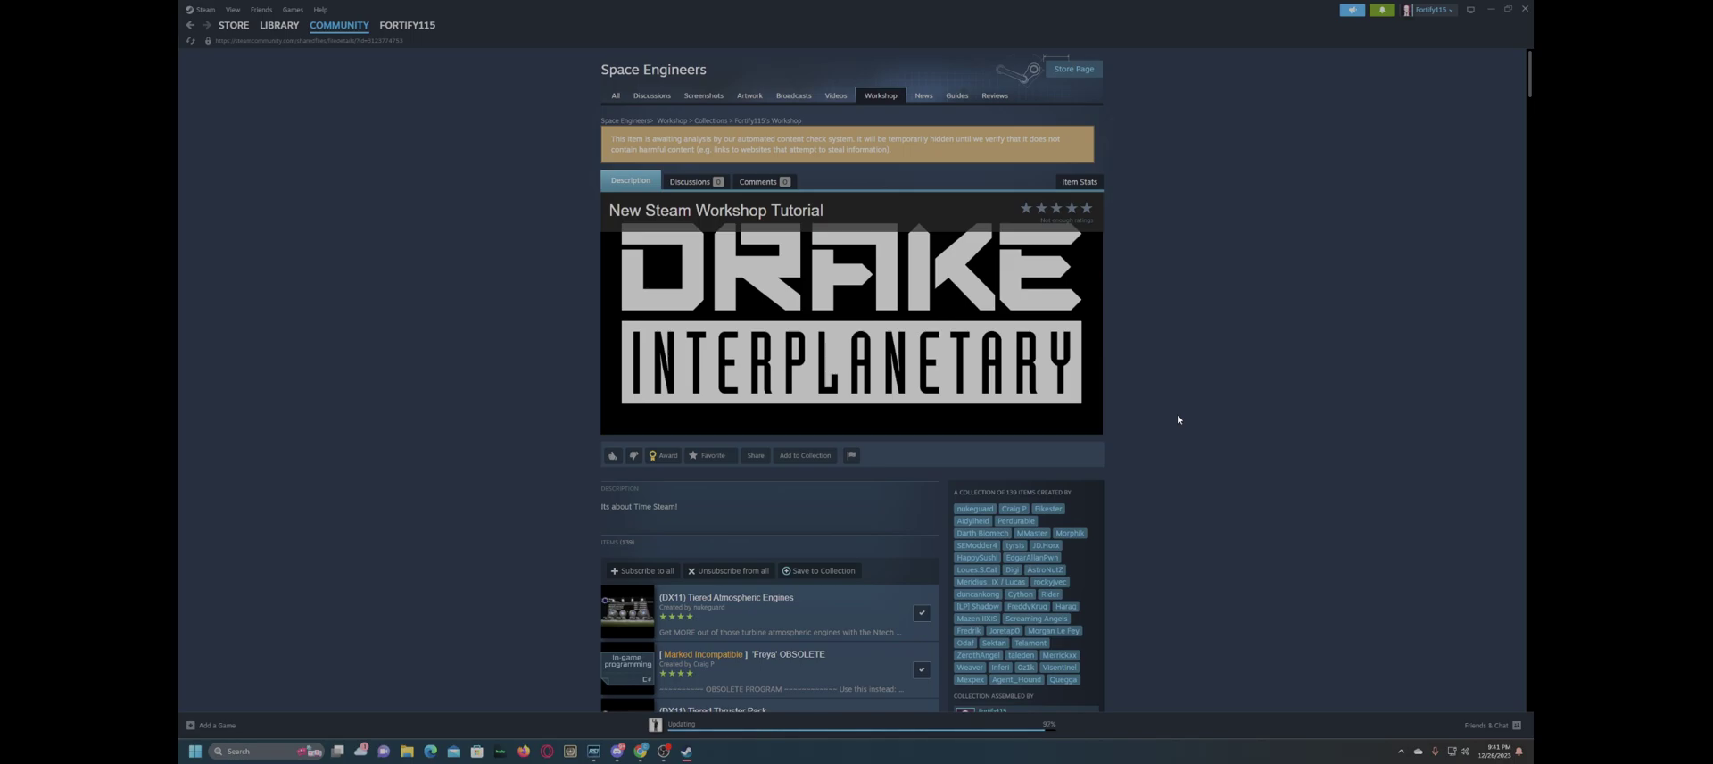
{"action": "scroll", "coordinate": [1017, 335], "scroll_direction": "down", "scroll_amount": 3}
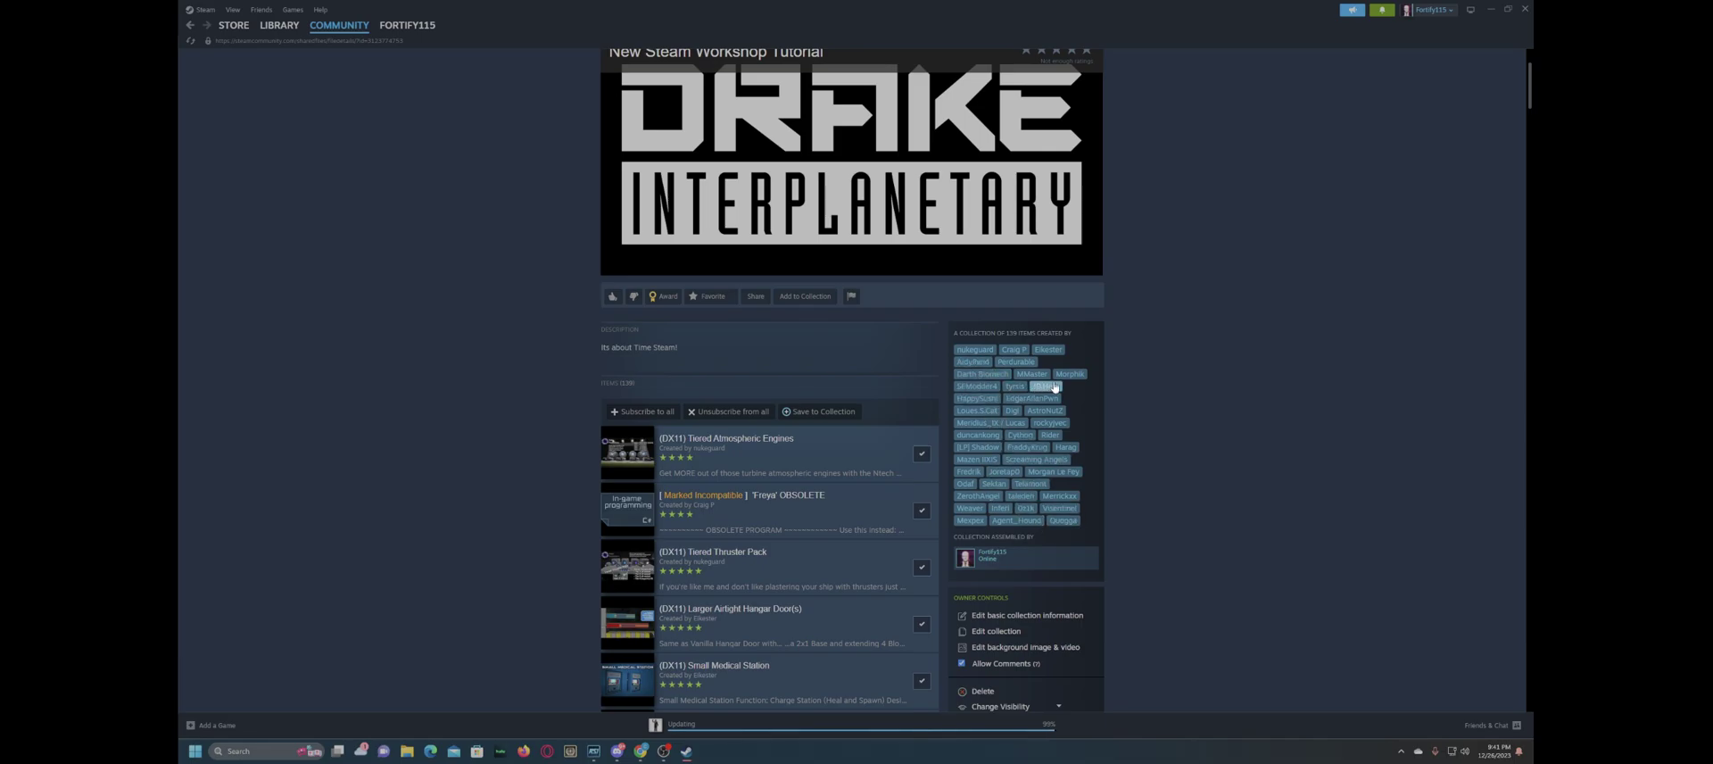
{"action": "scroll", "coordinate": [1055, 403], "scroll_direction": "down", "scroll_amount": 3}
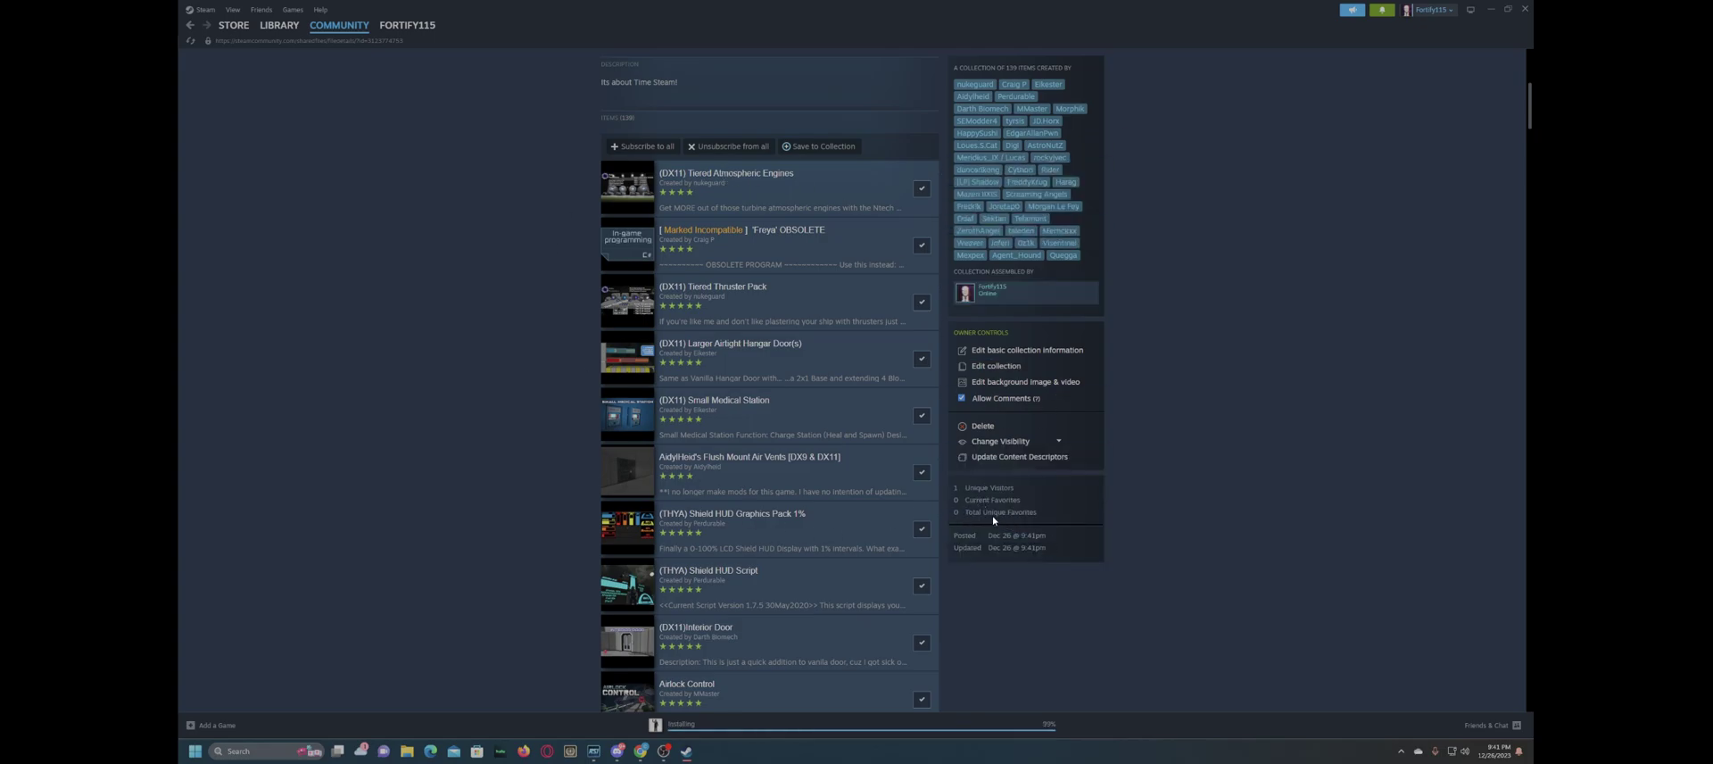
{"action": "scroll", "coordinate": [1052, 531], "scroll_direction": "up", "scroll_amount": 5}
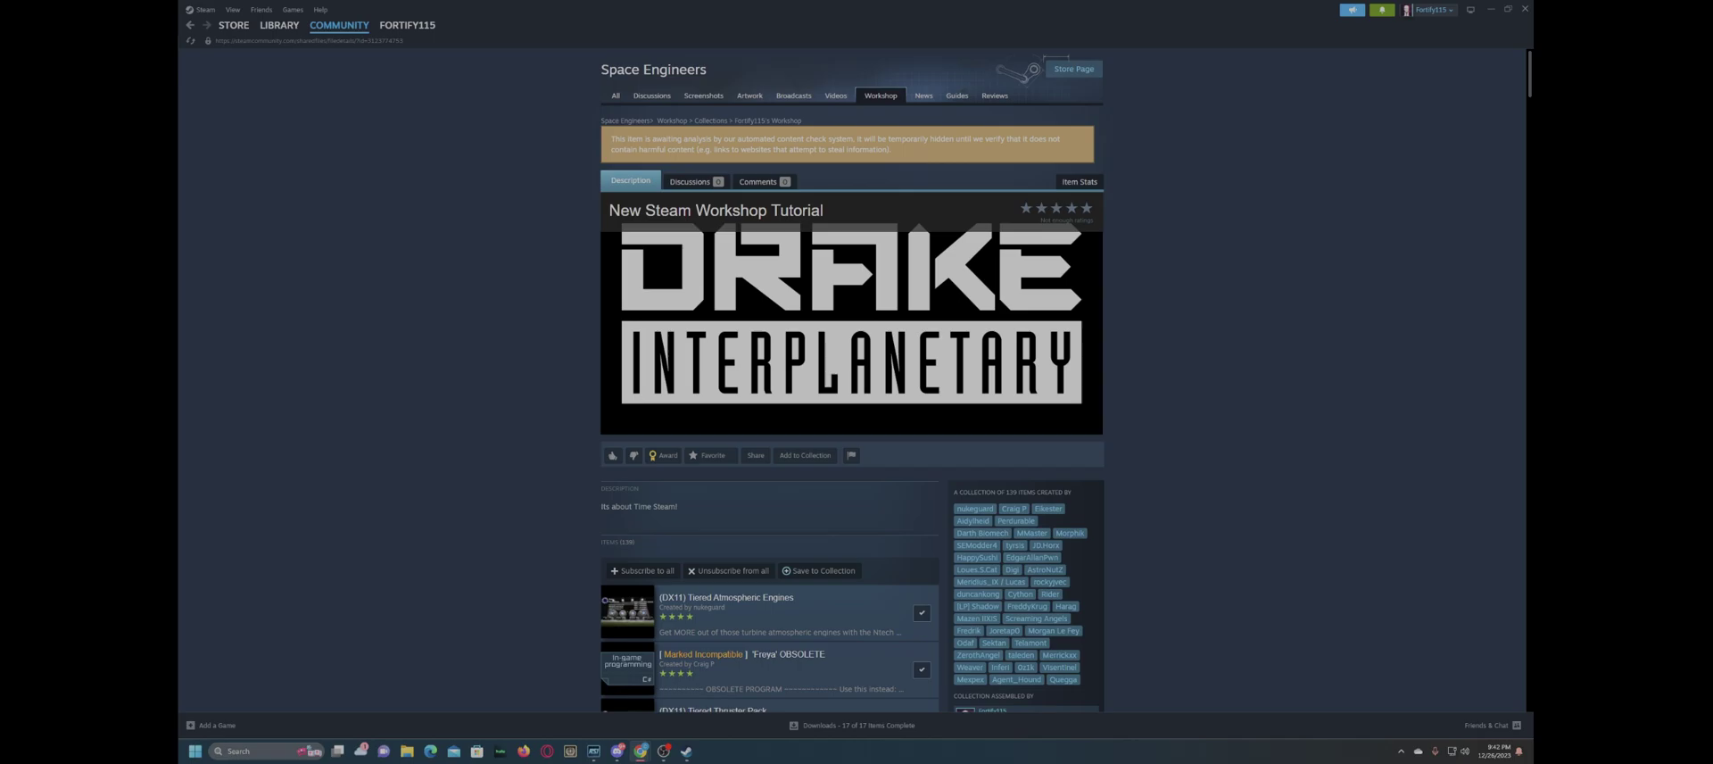
- Switch to Chrome, mute and skim the YouTube video "How to add all mods to a collection at once on steam!", and return to Steam
{"action": "left_click", "coordinate": [640, 751]}
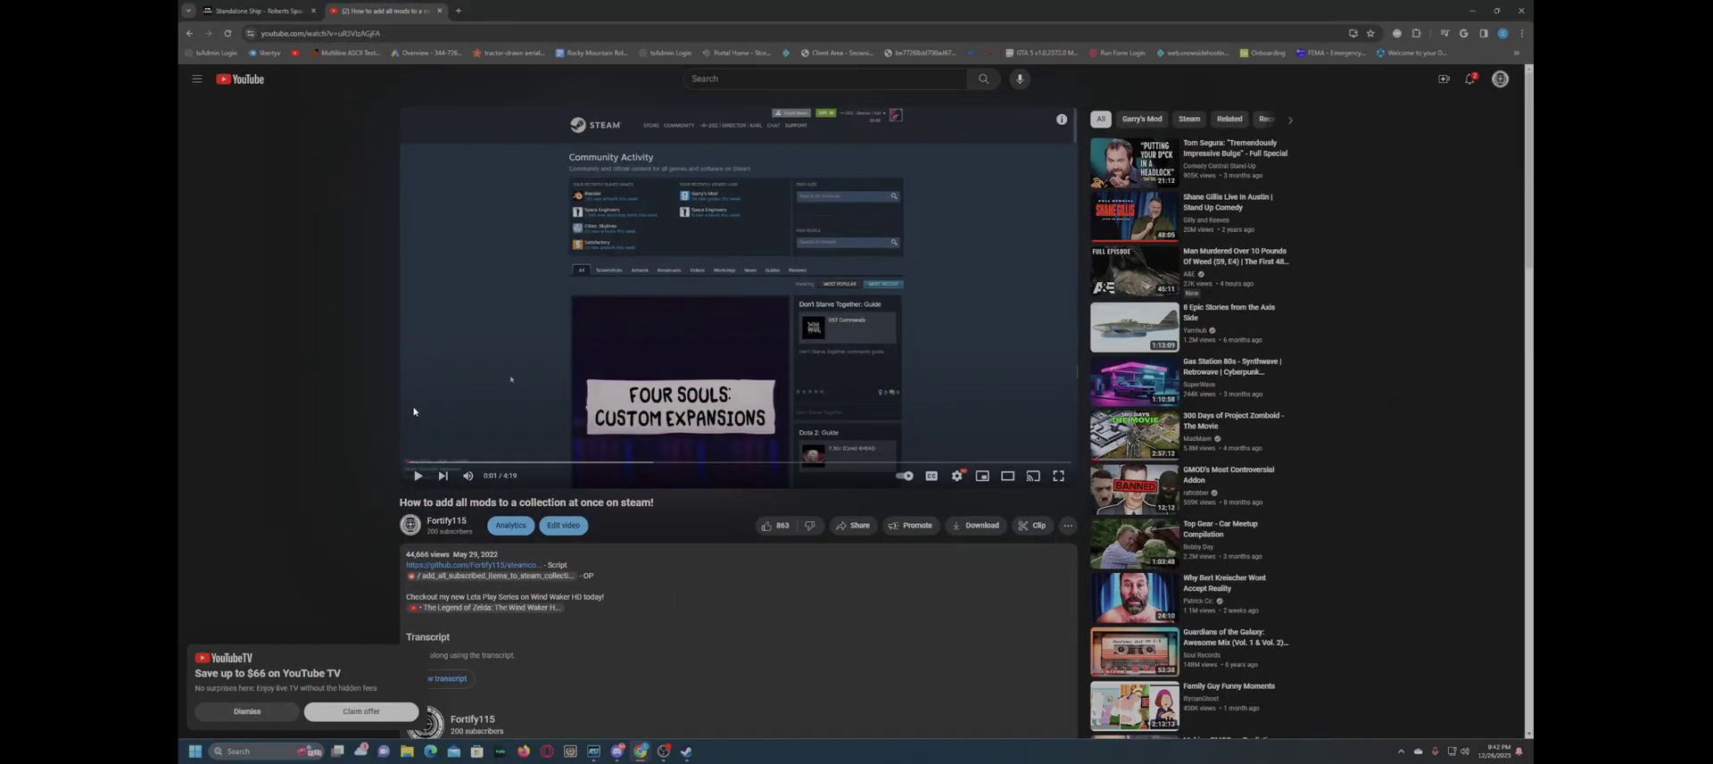
{"action": "left_click", "coordinate": [463, 477]}
{"action": "scroll", "coordinate": [479, 500], "scroll_direction": "down", "scroll_amount": 1}
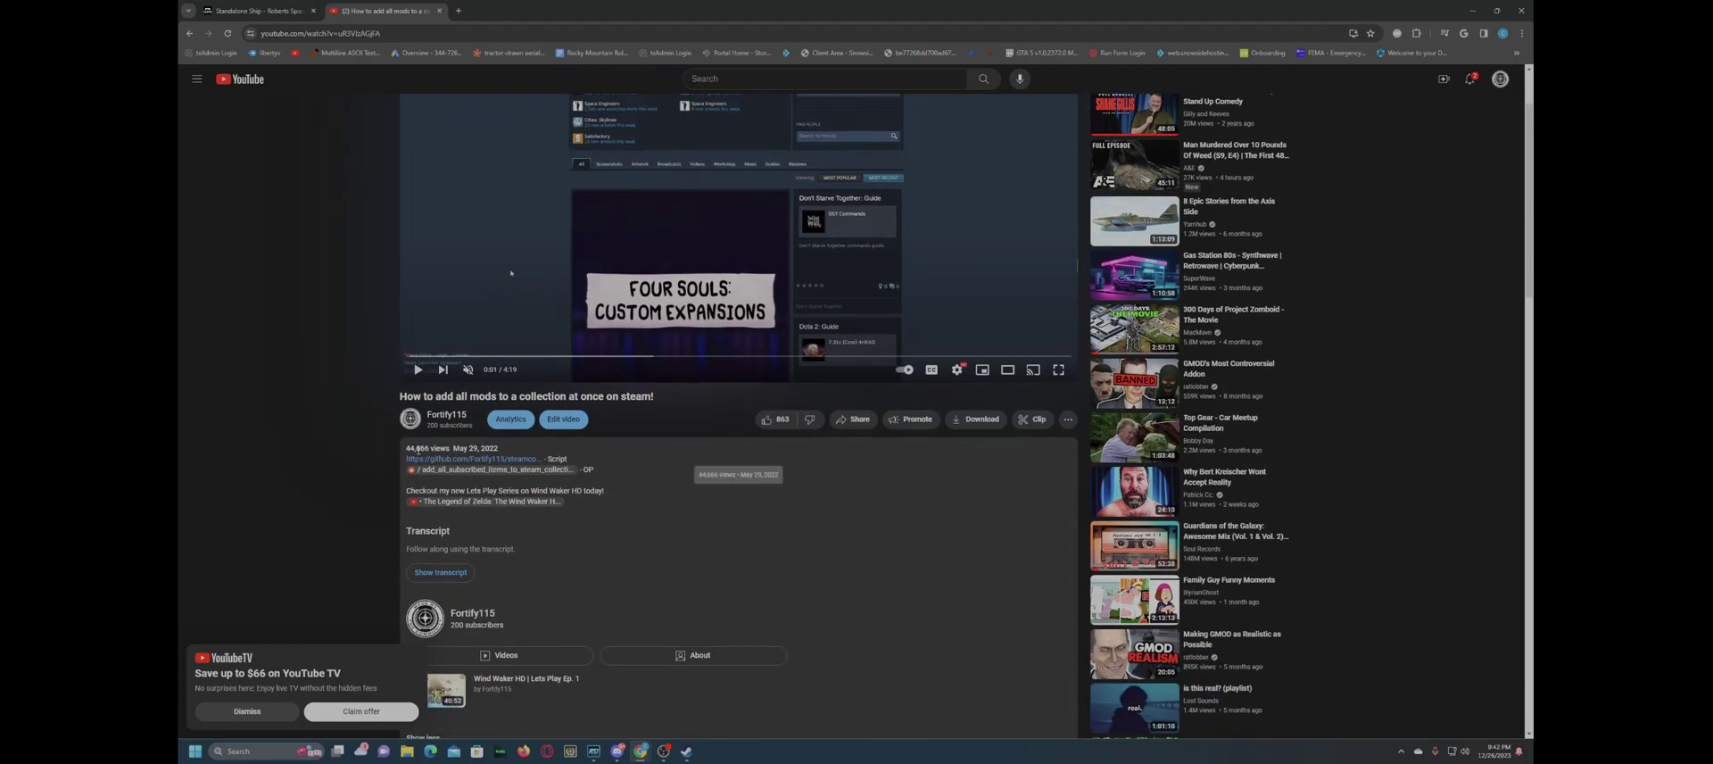
{"action": "scroll", "coordinate": [554, 614], "scroll_direction": "up", "scroll_amount": 1}
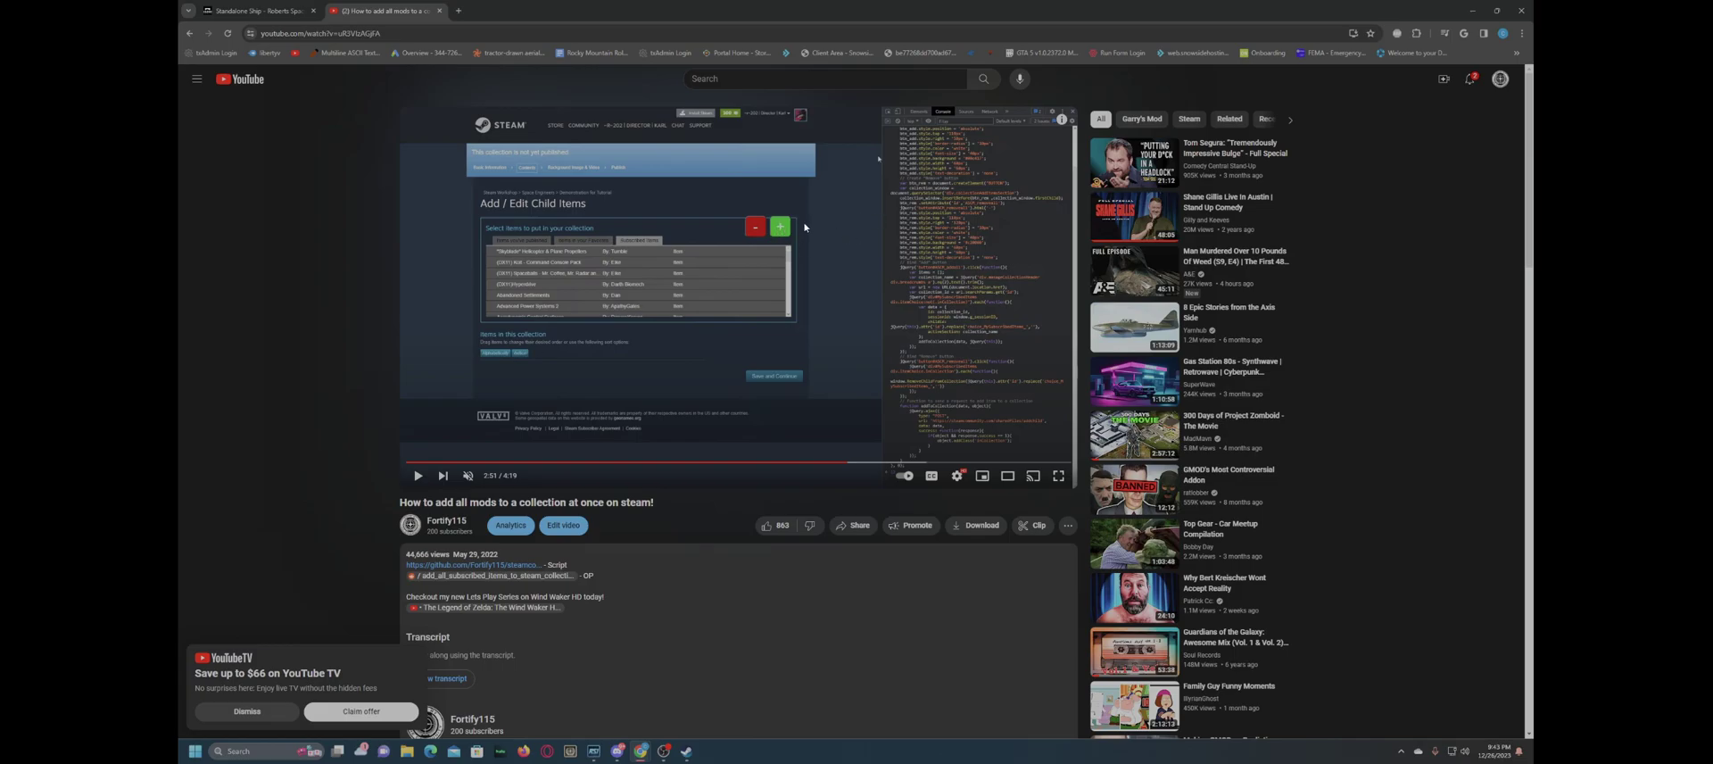
{"action": "left_click", "coordinate": [1472, 9]}
- Reopen the published collection's contents for editing and link the favourited collection Finchy V2
{"action": "scroll", "coordinate": [767, 330], "scroll_direction": "down", "scroll_amount": 3}
{"action": "scroll", "coordinate": [803, 268], "scroll_direction": "up", "scroll_amount": 3}
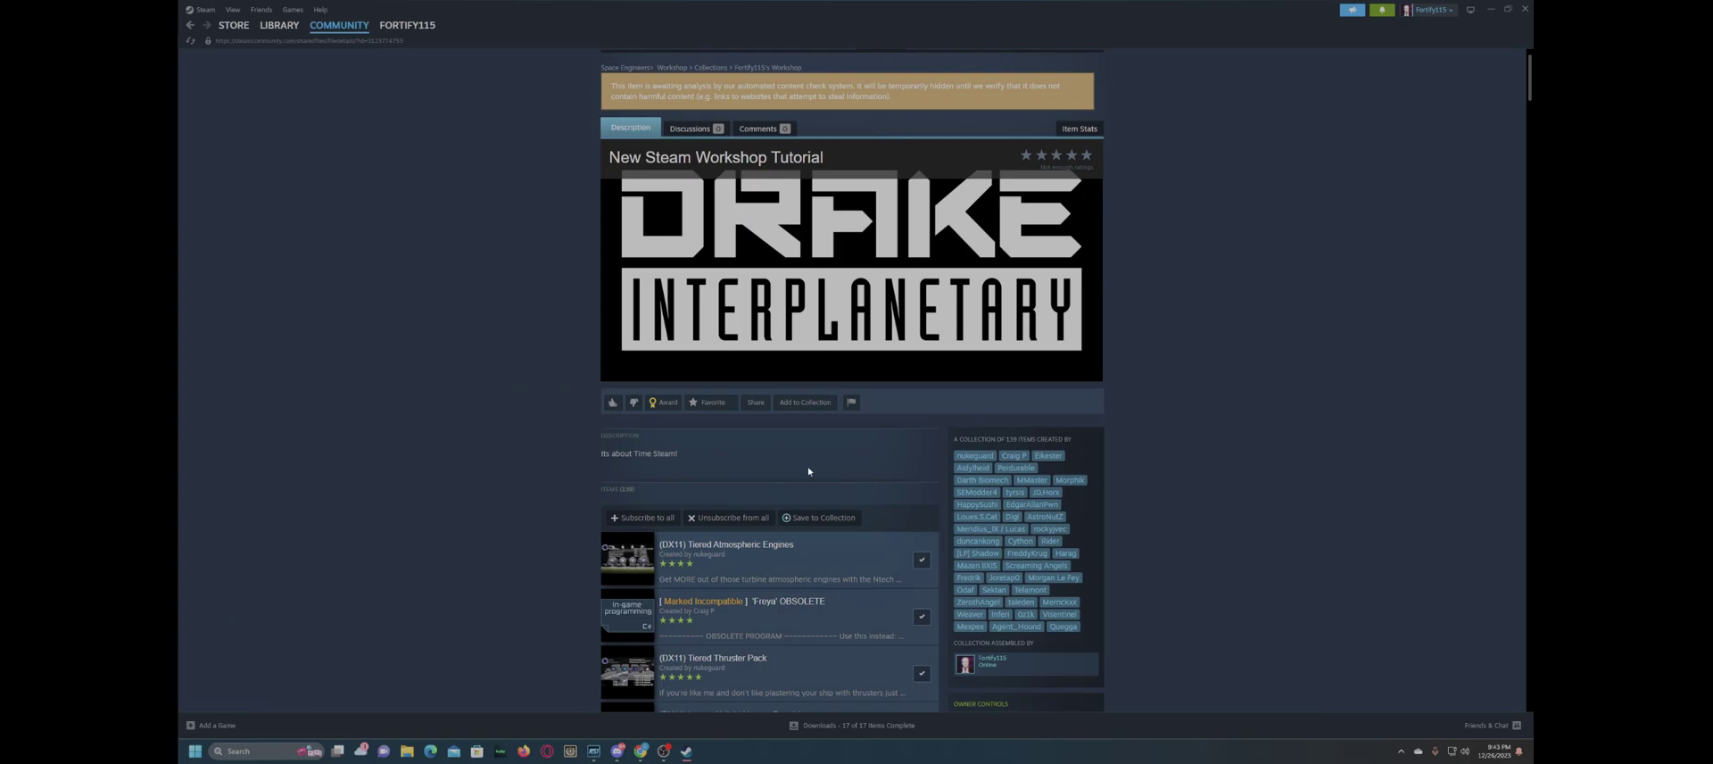
{"action": "scroll", "coordinate": [580, 441], "scroll_direction": "down", "scroll_amount": 4}
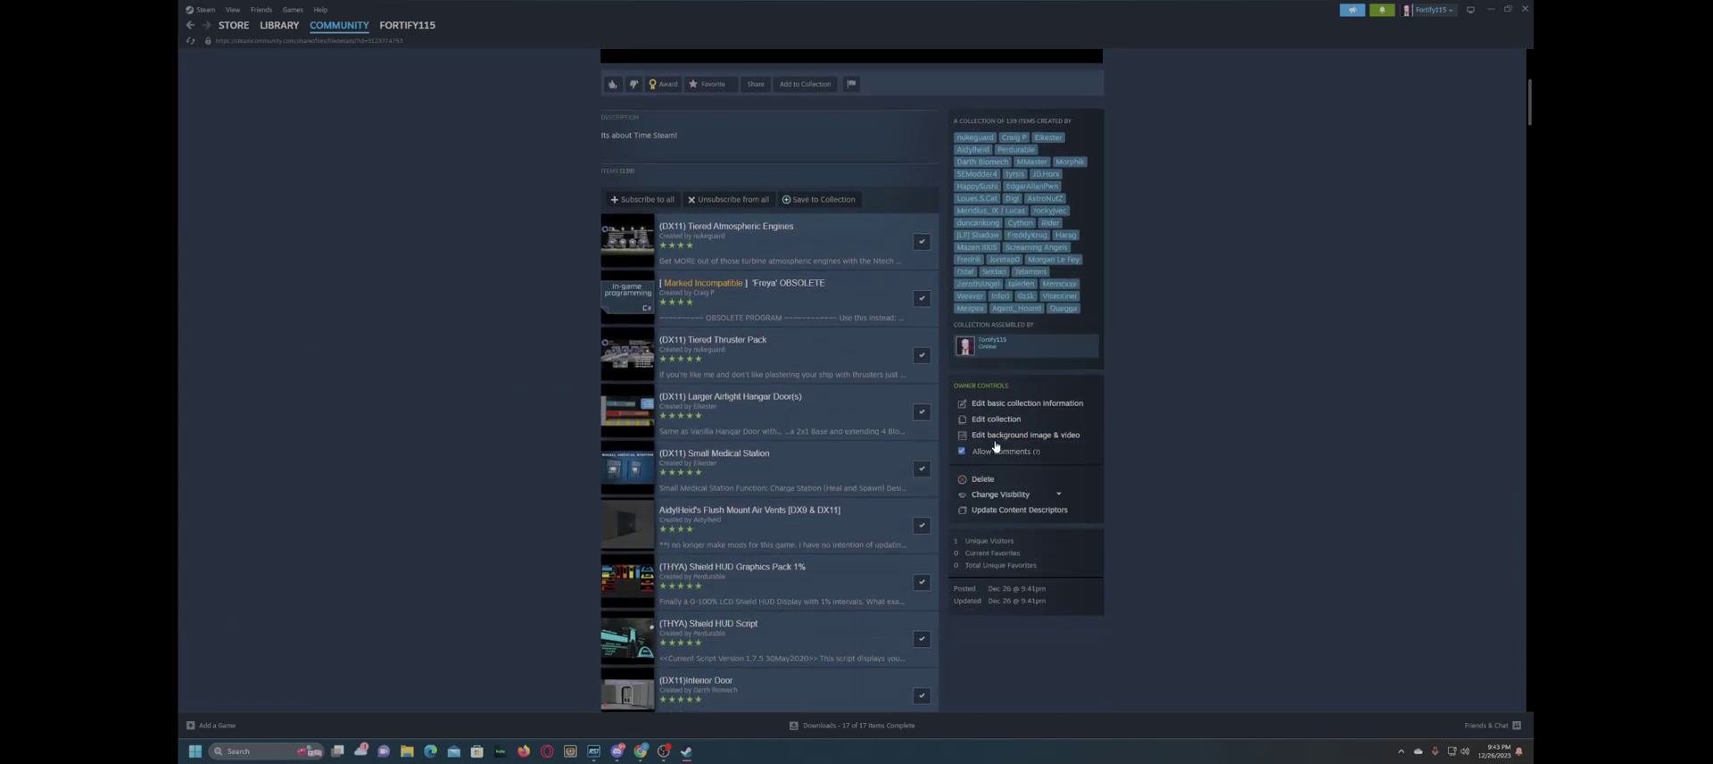
{"action": "left_click", "coordinate": [985, 406]}
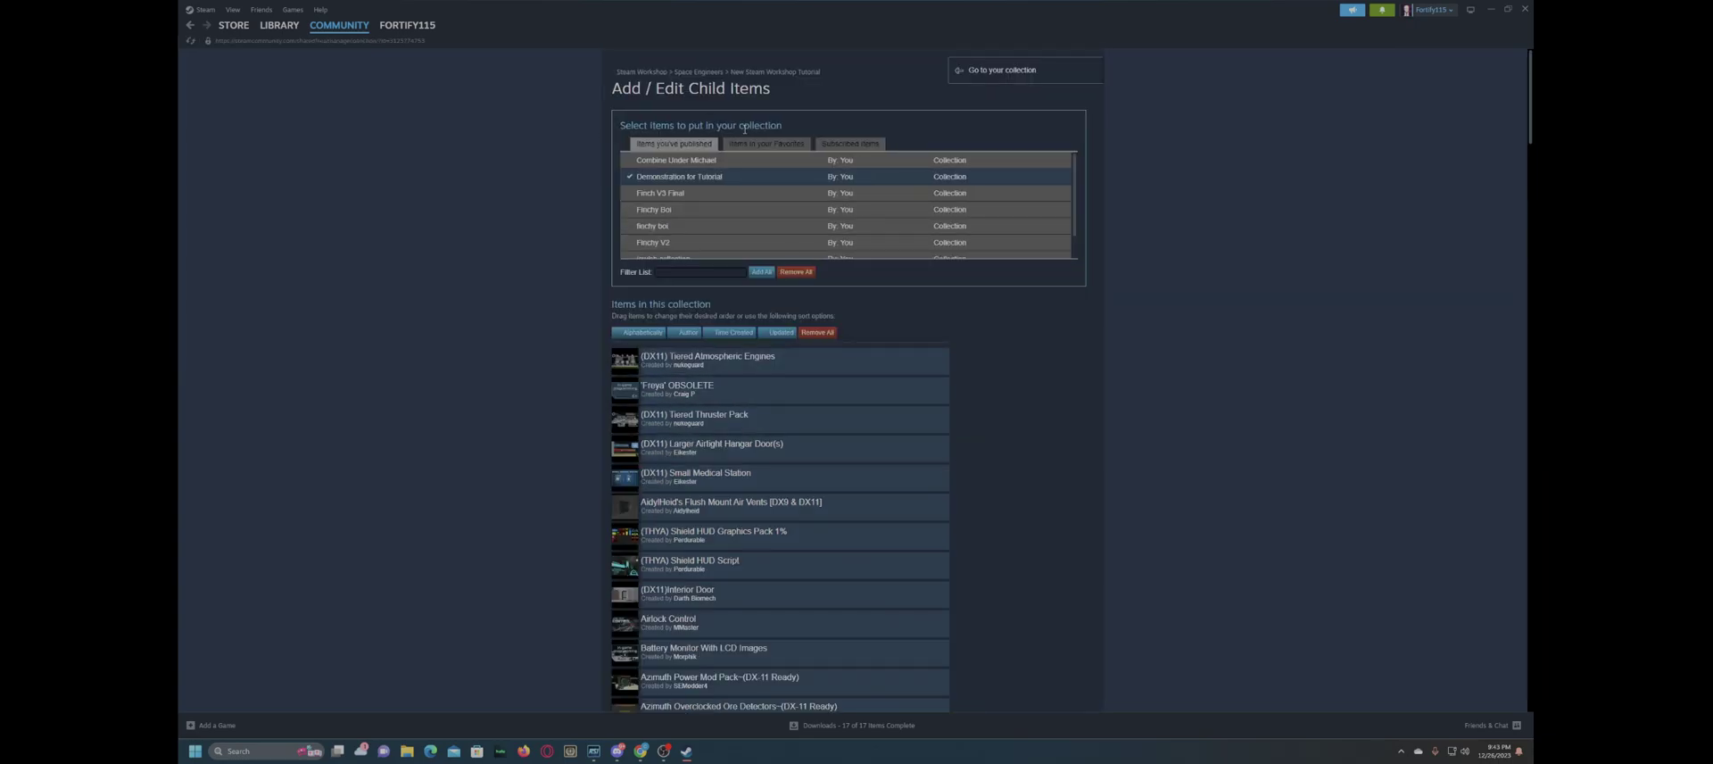
{"action": "left_click", "coordinate": [764, 144]}
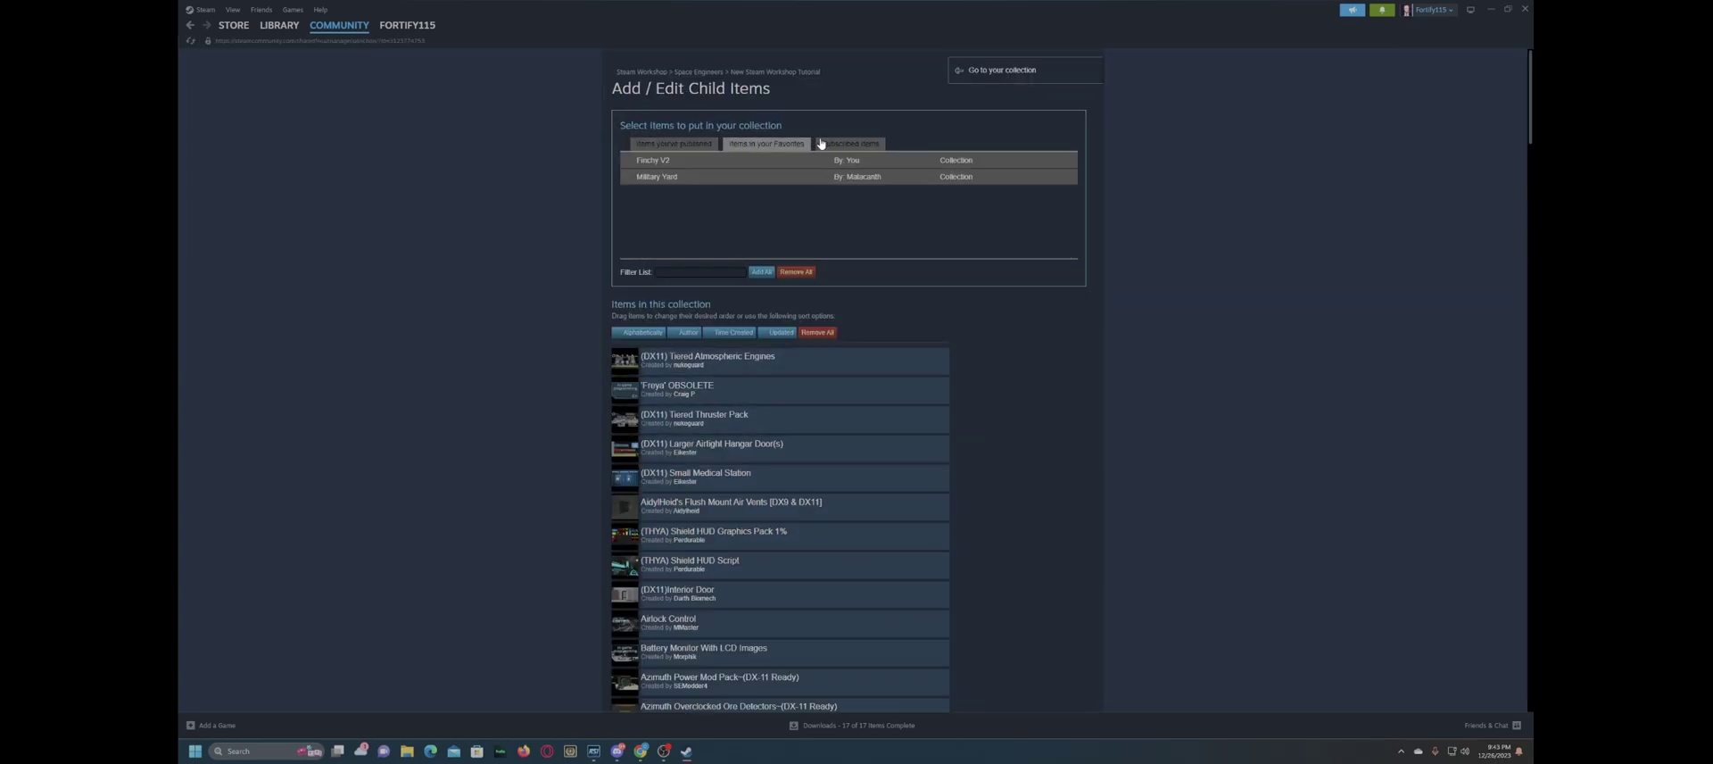
{"action": "left_click", "coordinate": [682, 160]}
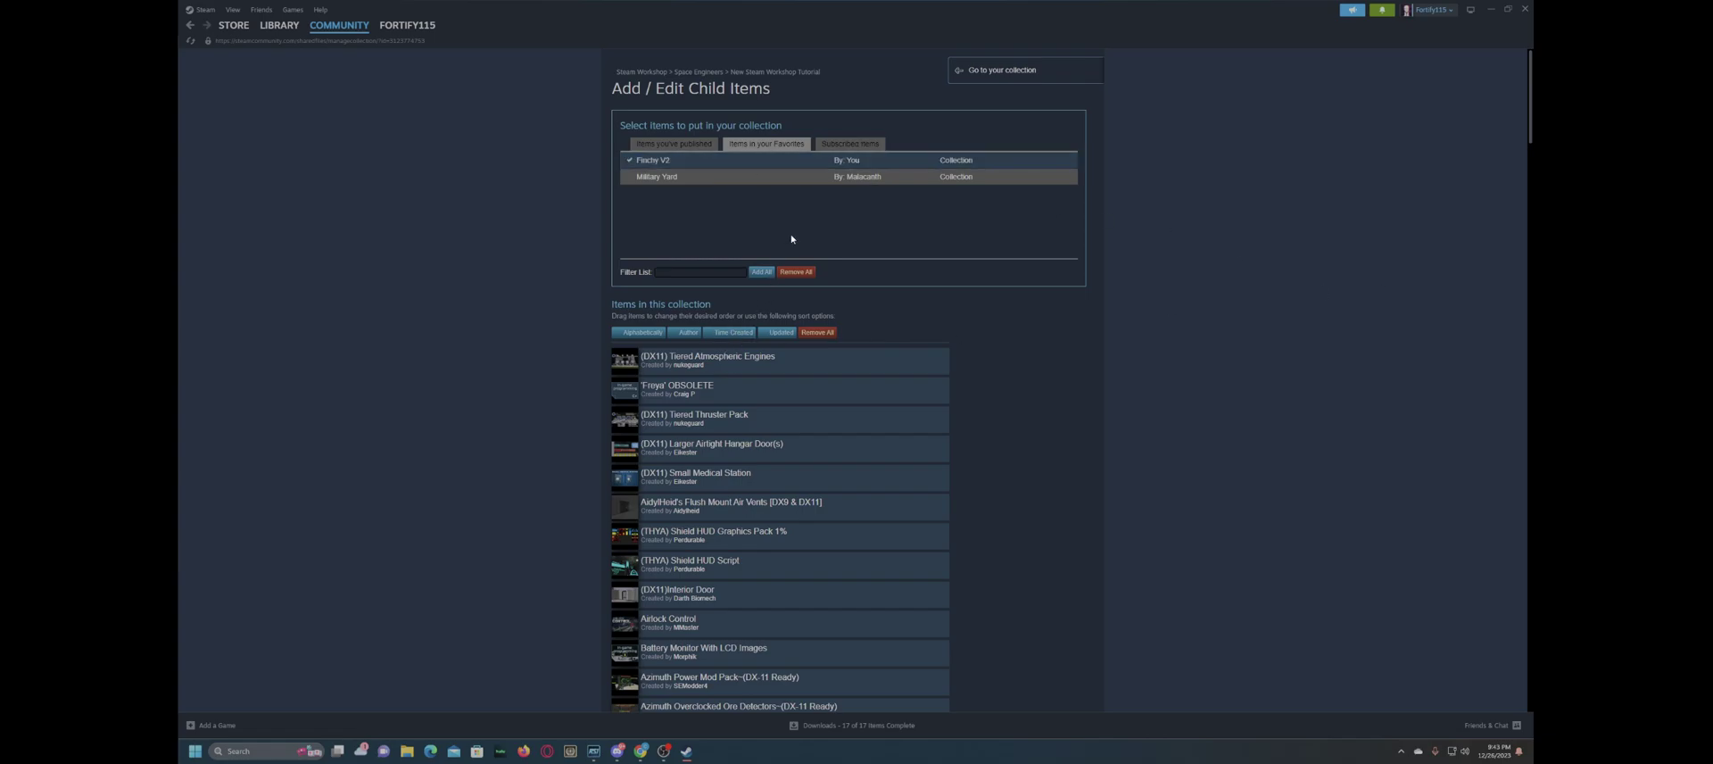
- Replace the collection's items with all subscribed items matching the filter "dx11" and check the resulting list
{"action": "left_click", "coordinate": [833, 147]}
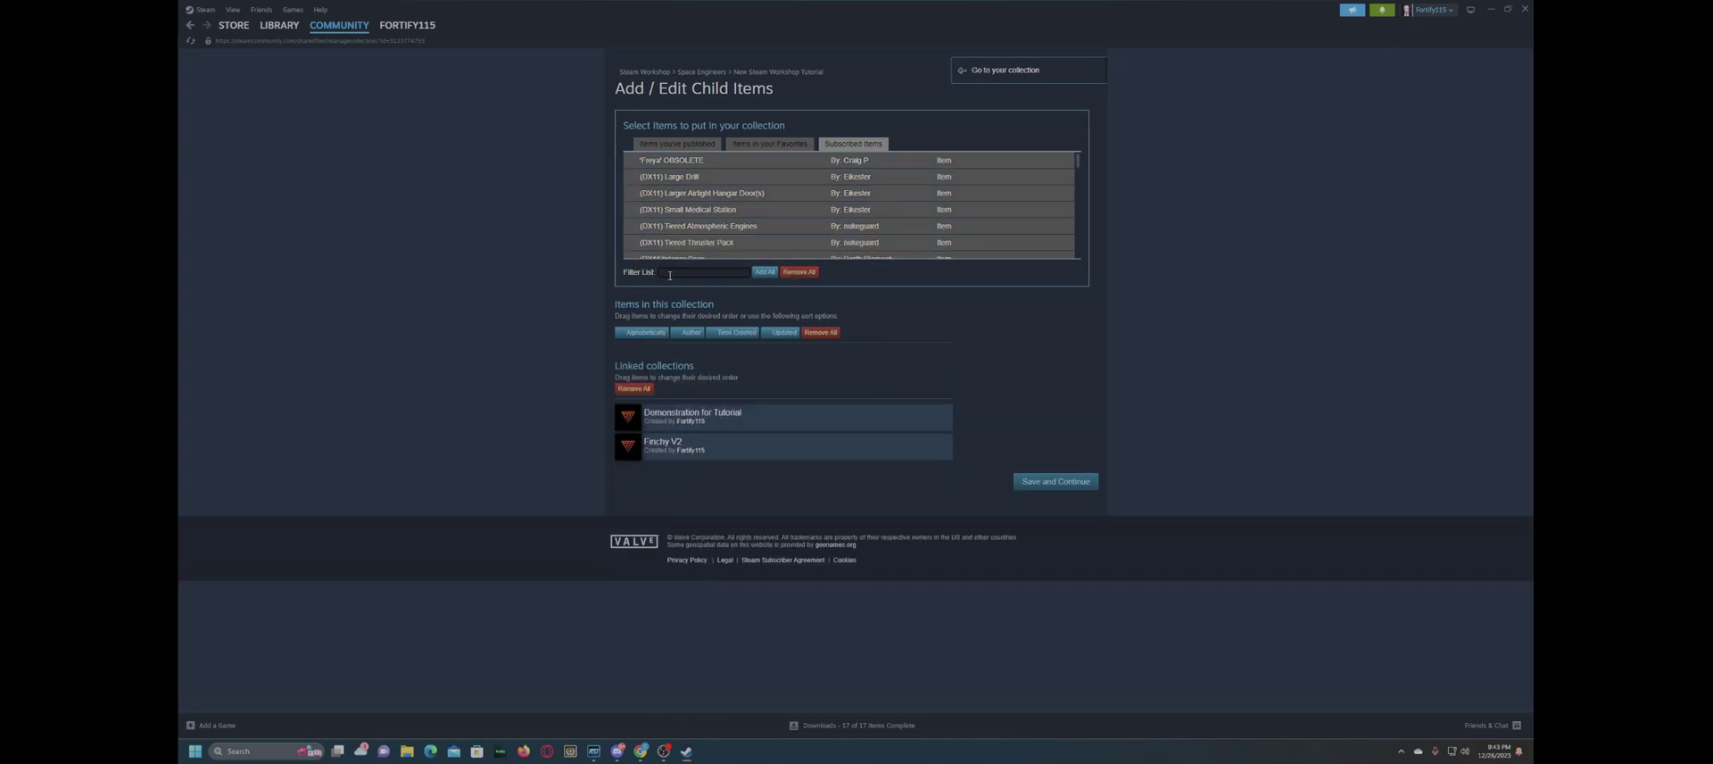
{"action": "type", "text": "dx11"}
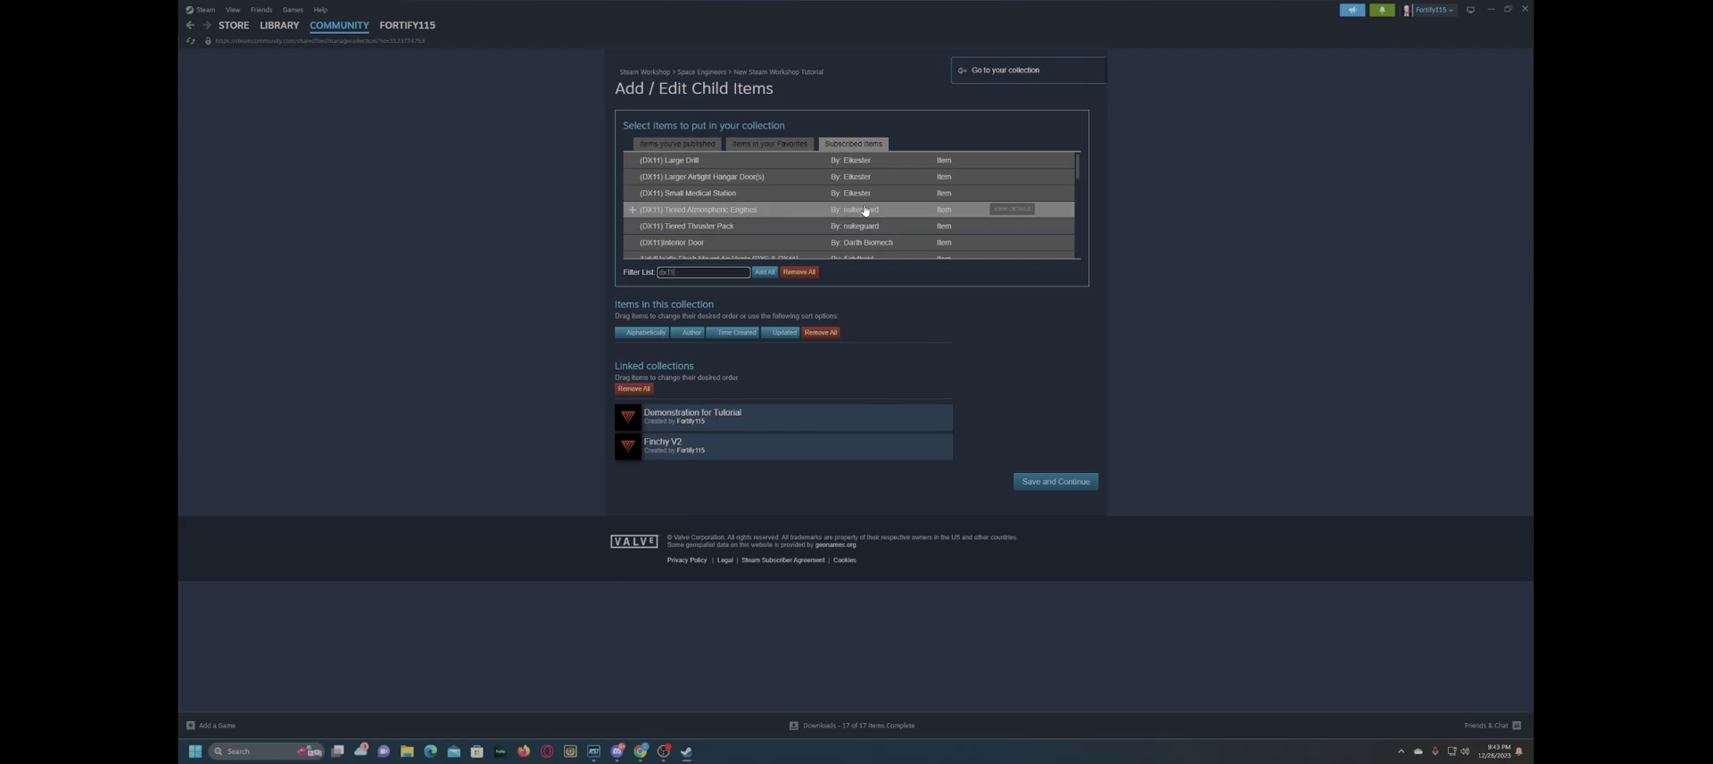
{"action": "left_click", "coordinate": [765, 271]}
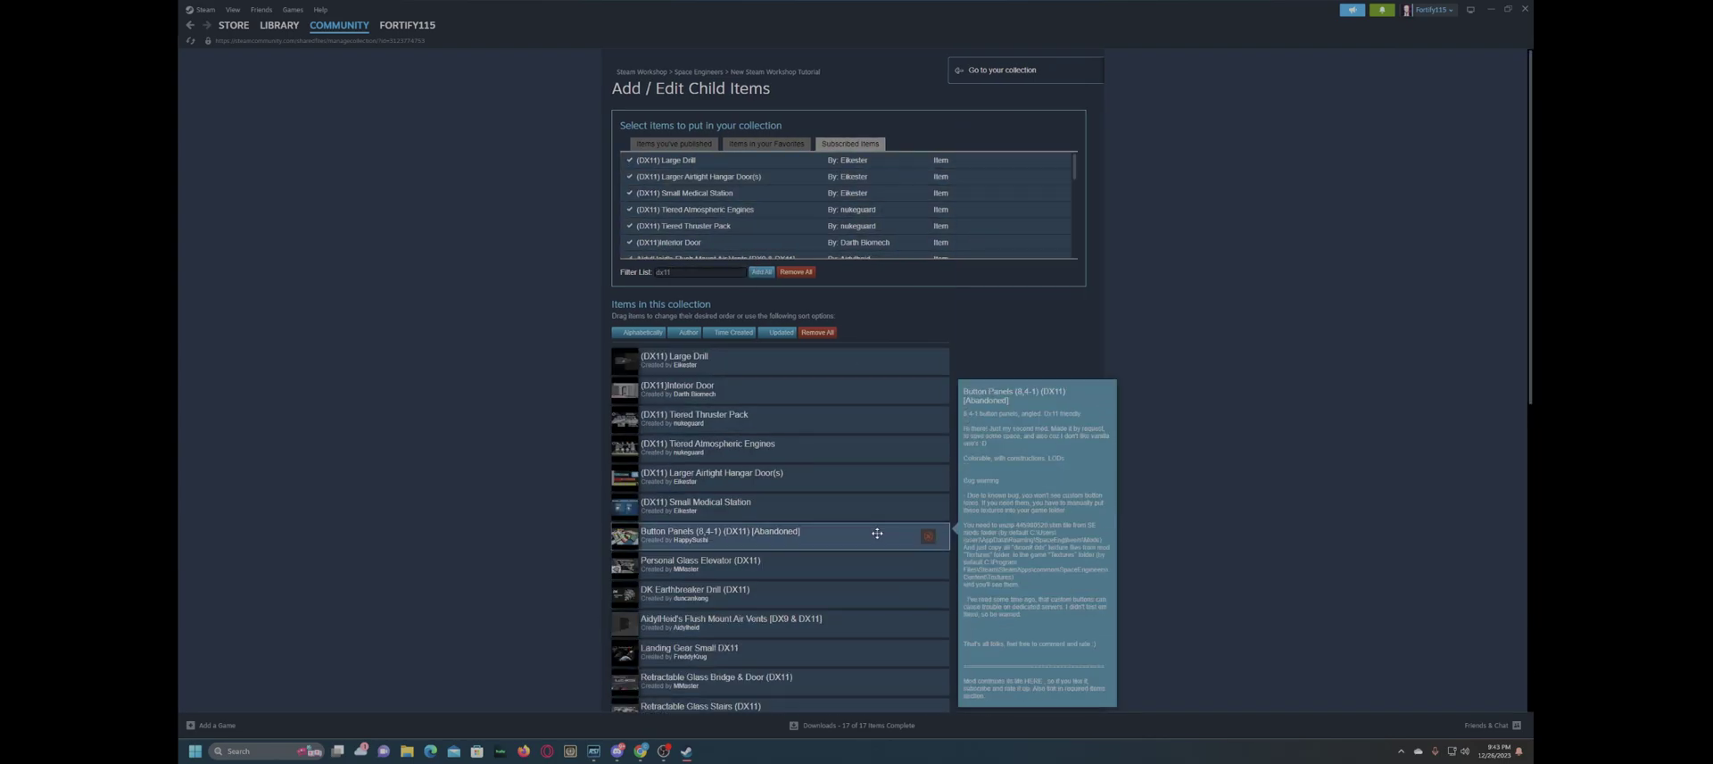
{"action": "scroll", "coordinate": [876, 544], "scroll_direction": "down", "scroll_amount": 7}
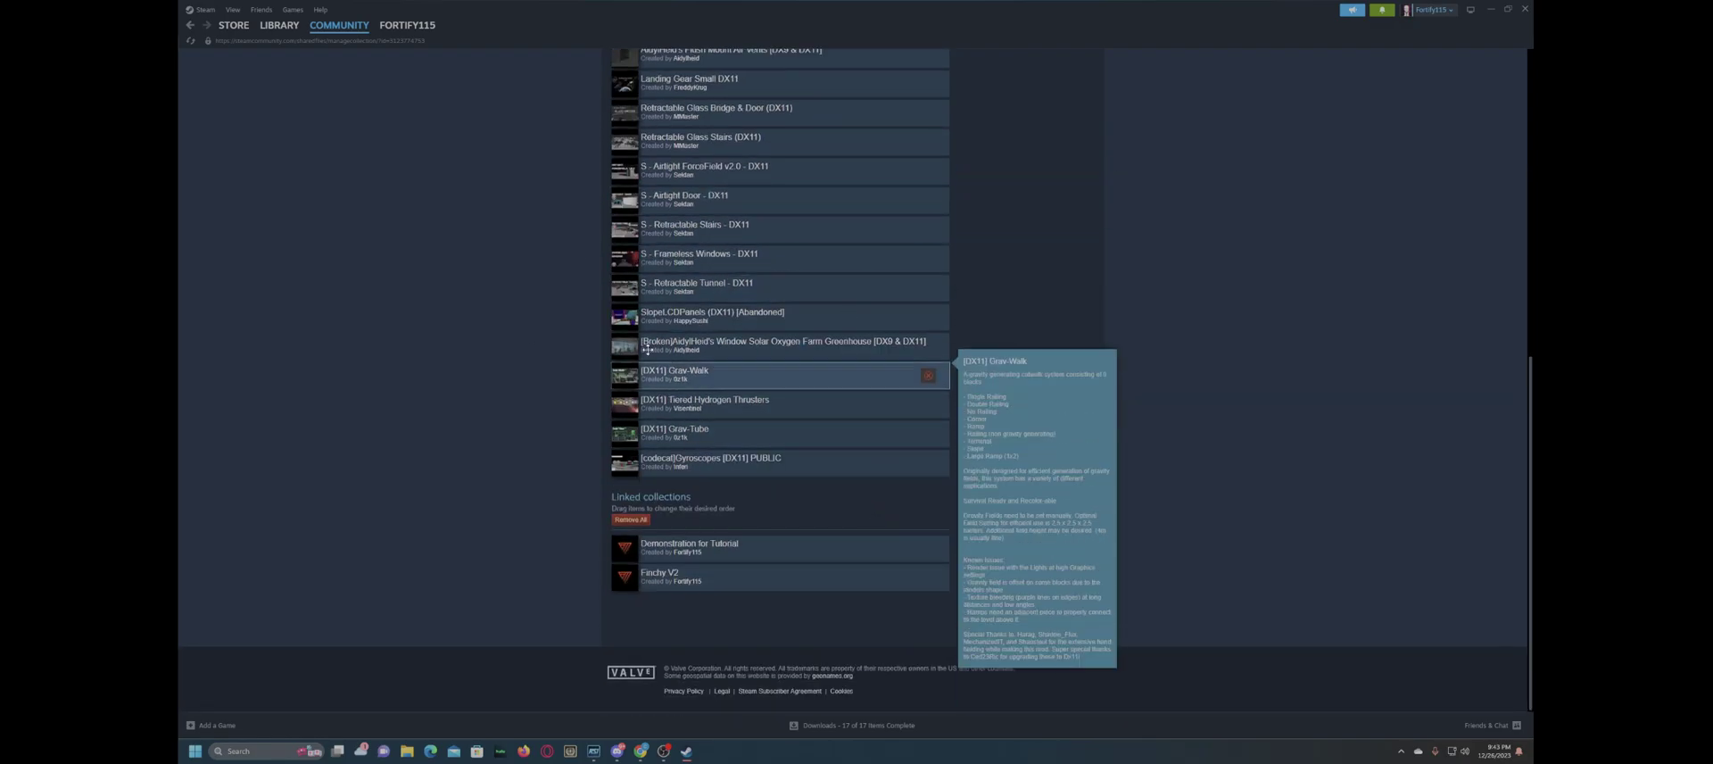
{"action": "scroll", "coordinate": [803, 428], "scroll_direction": "up", "scroll_amount": 4}
{"action": "scroll", "coordinate": [761, 453], "scroll_direction": "down", "scroll_amount": 4}
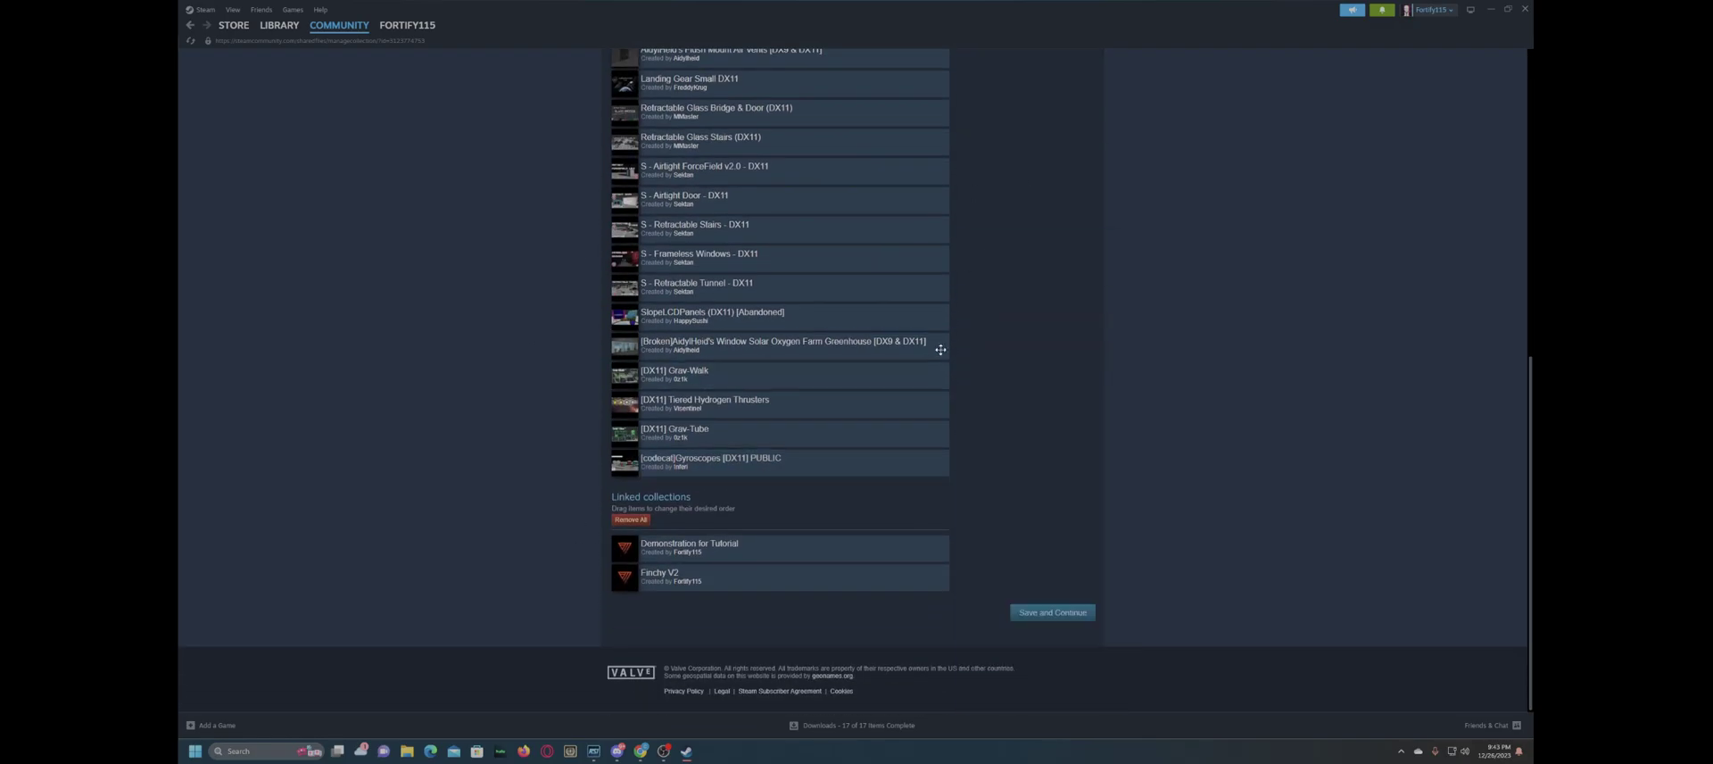
{"action": "scroll", "coordinate": [771, 446], "scroll_direction": "up", "scroll_amount": 4}
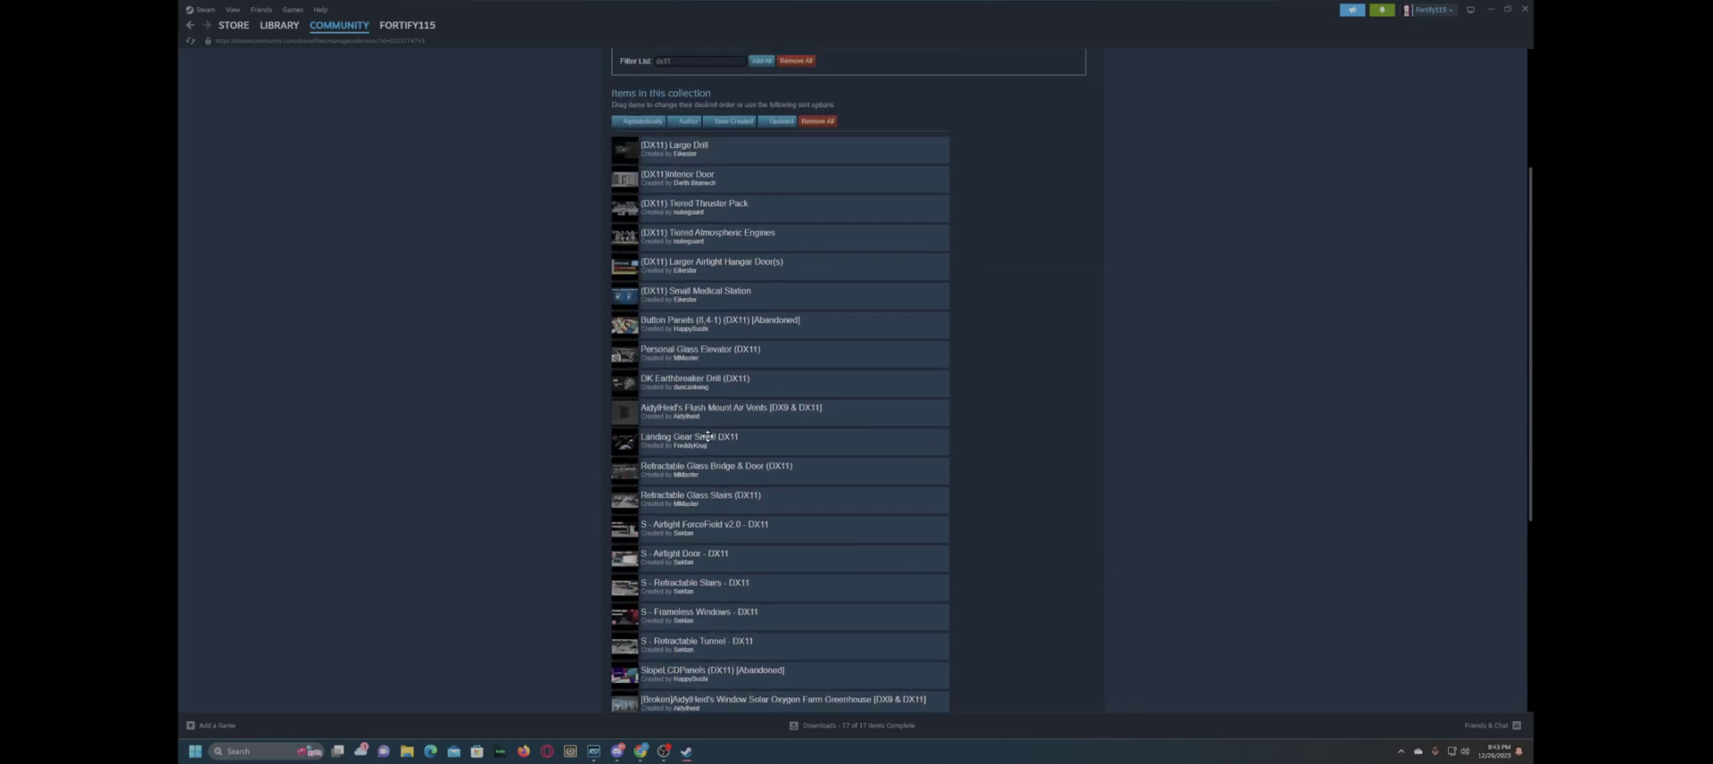
- Filter the subscribed items by "dx11" and add all matches to the collection alongside the IMDC items
{"action": "scroll", "coordinate": [687, 312], "scroll_direction": "up", "scroll_amount": 3}
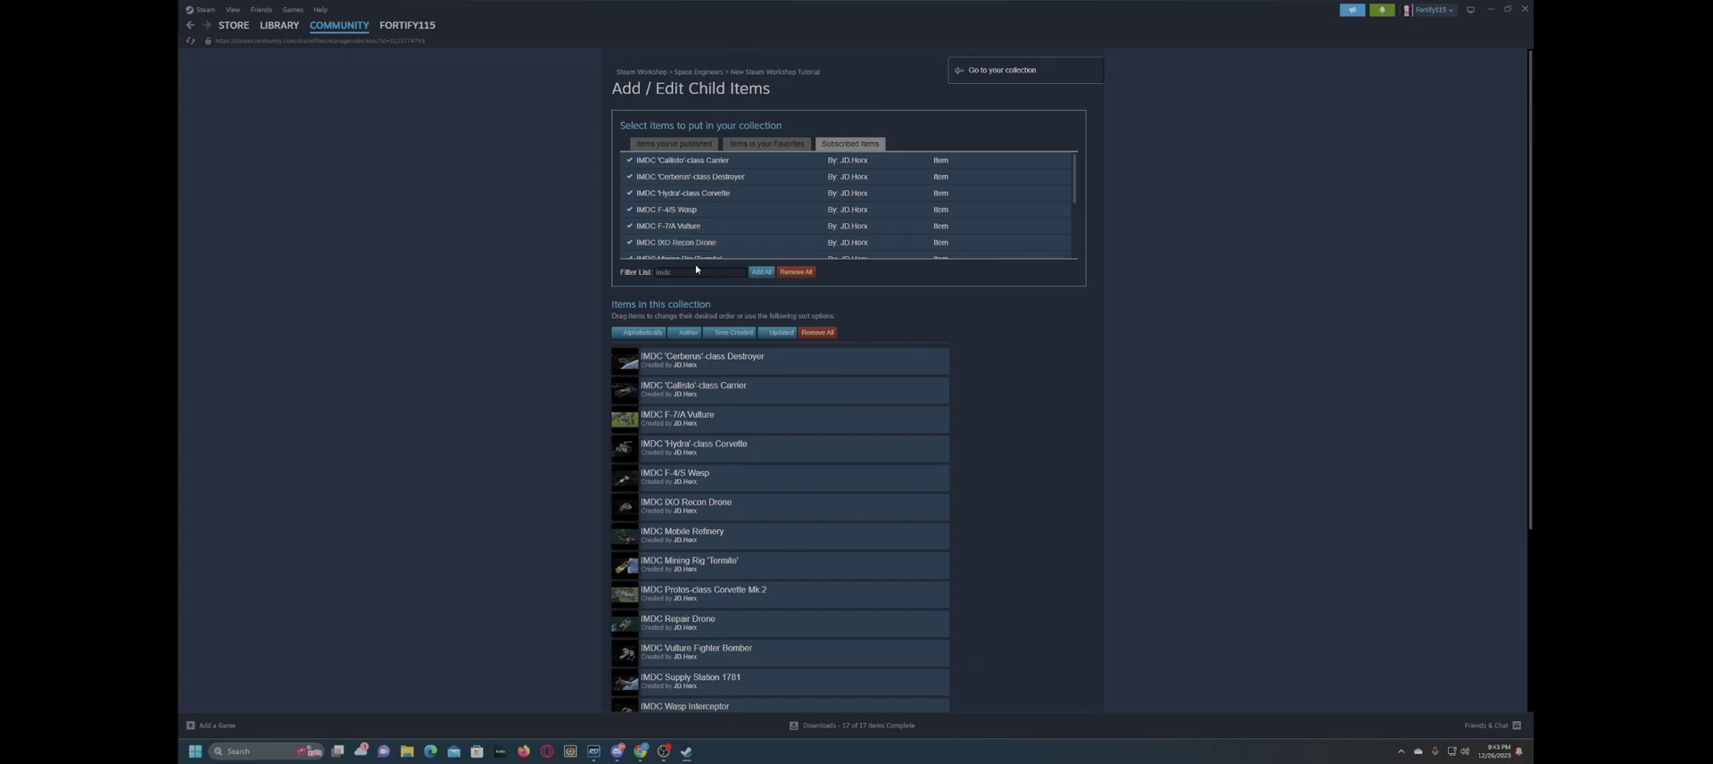
{"action": "left_click_drag", "start_coordinate": [678, 272], "coordinate": [606, 260]}
{"action": "type", "text": "dx11"}
{"action": "left_click", "coordinate": [761, 271]}
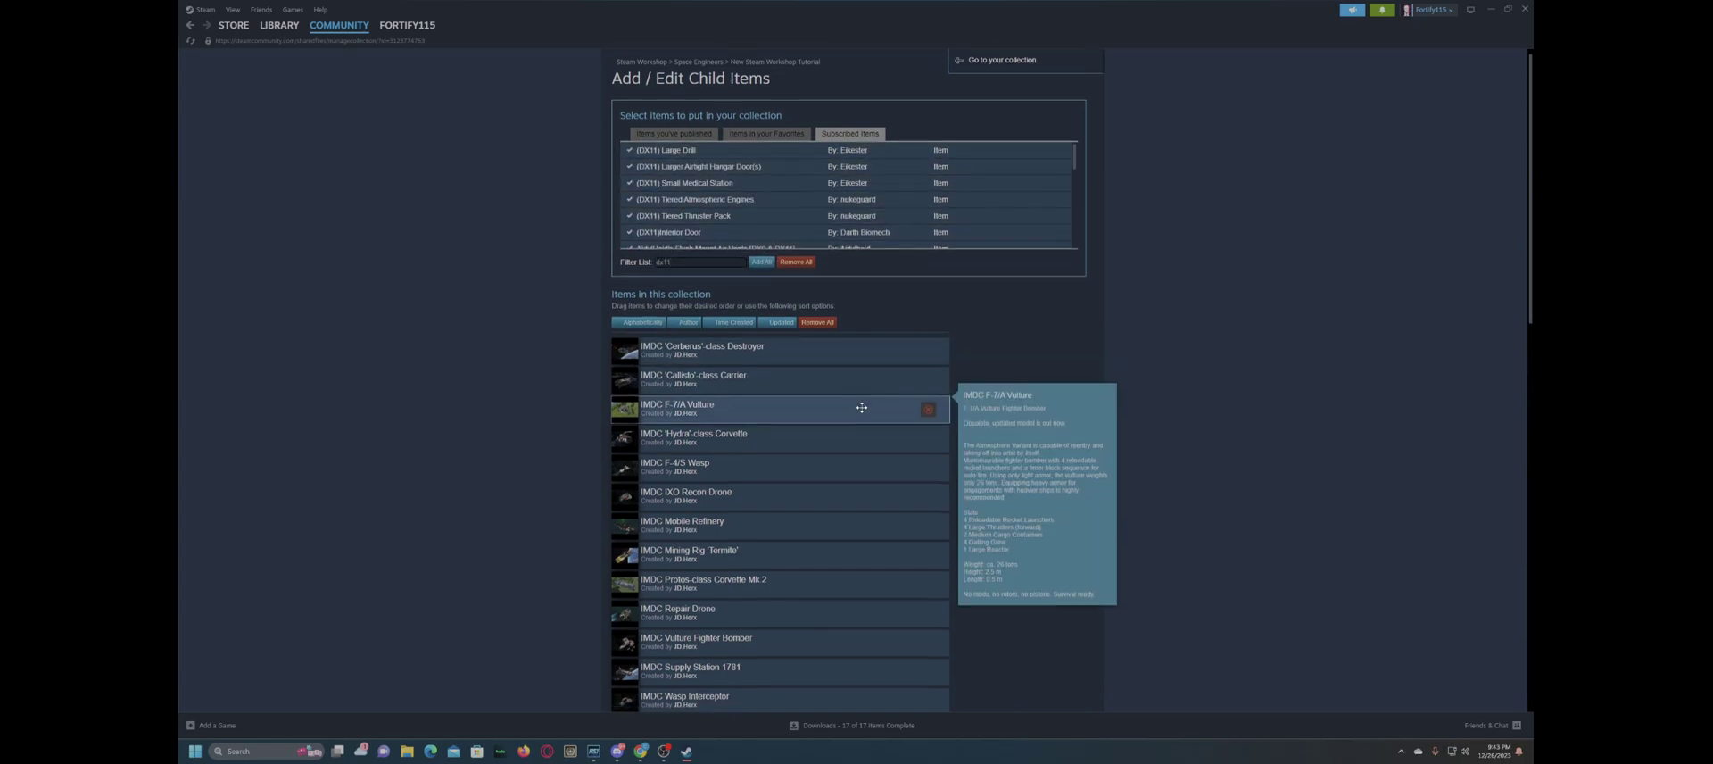
- Save the collection's updated items and finish editing its page without adding a background image or preview video
{"action": "scroll", "coordinate": [857, 400], "scroll_direction": "down", "scroll_amount": 15}
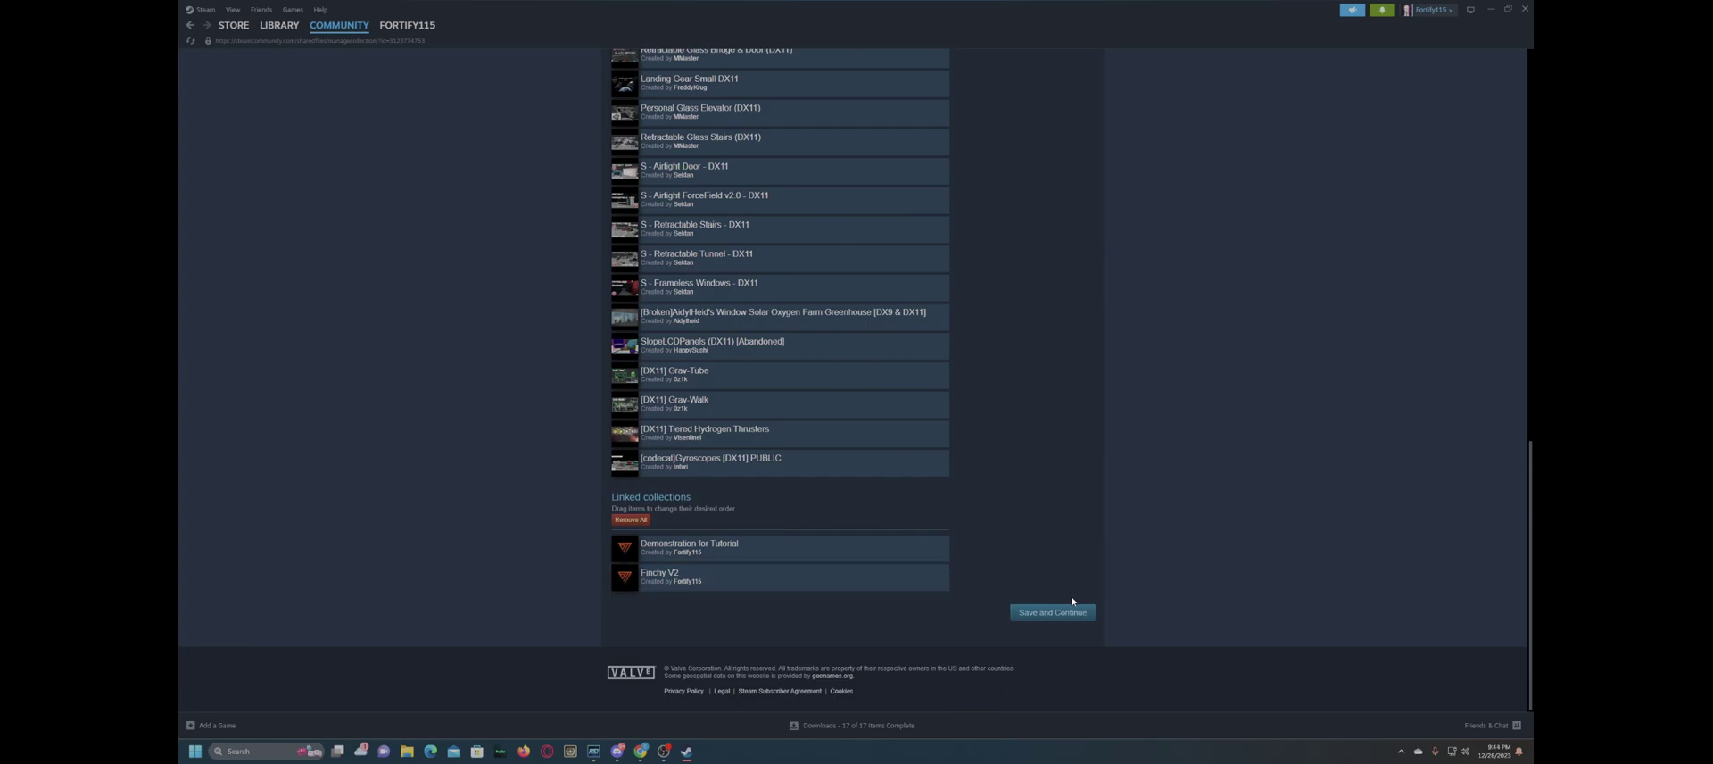
{"action": "left_click", "coordinate": [1035, 612]}
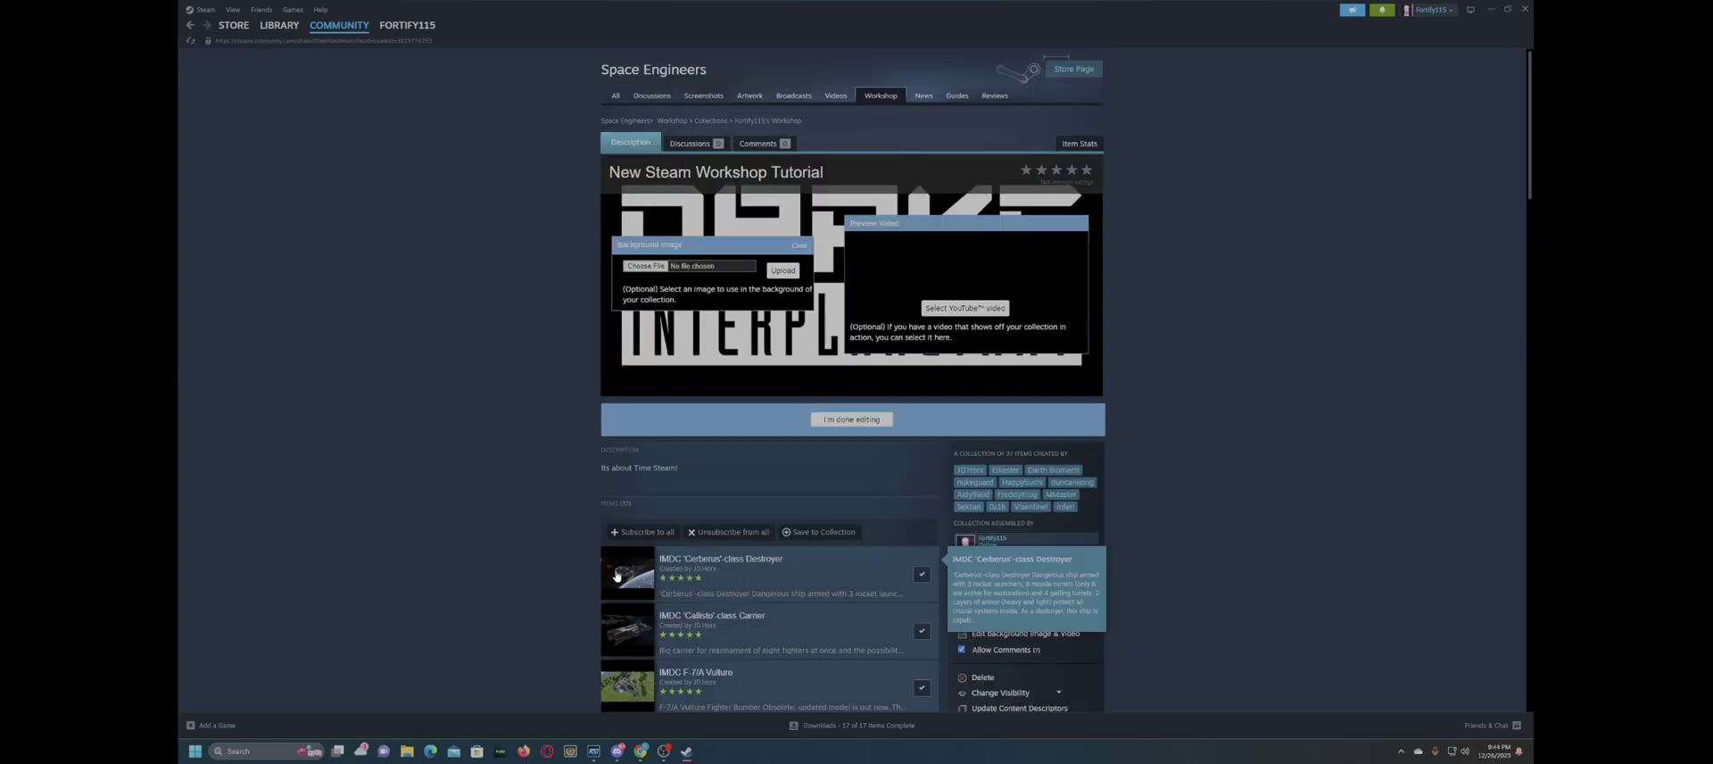
{"action": "left_click", "coordinate": [848, 420]}
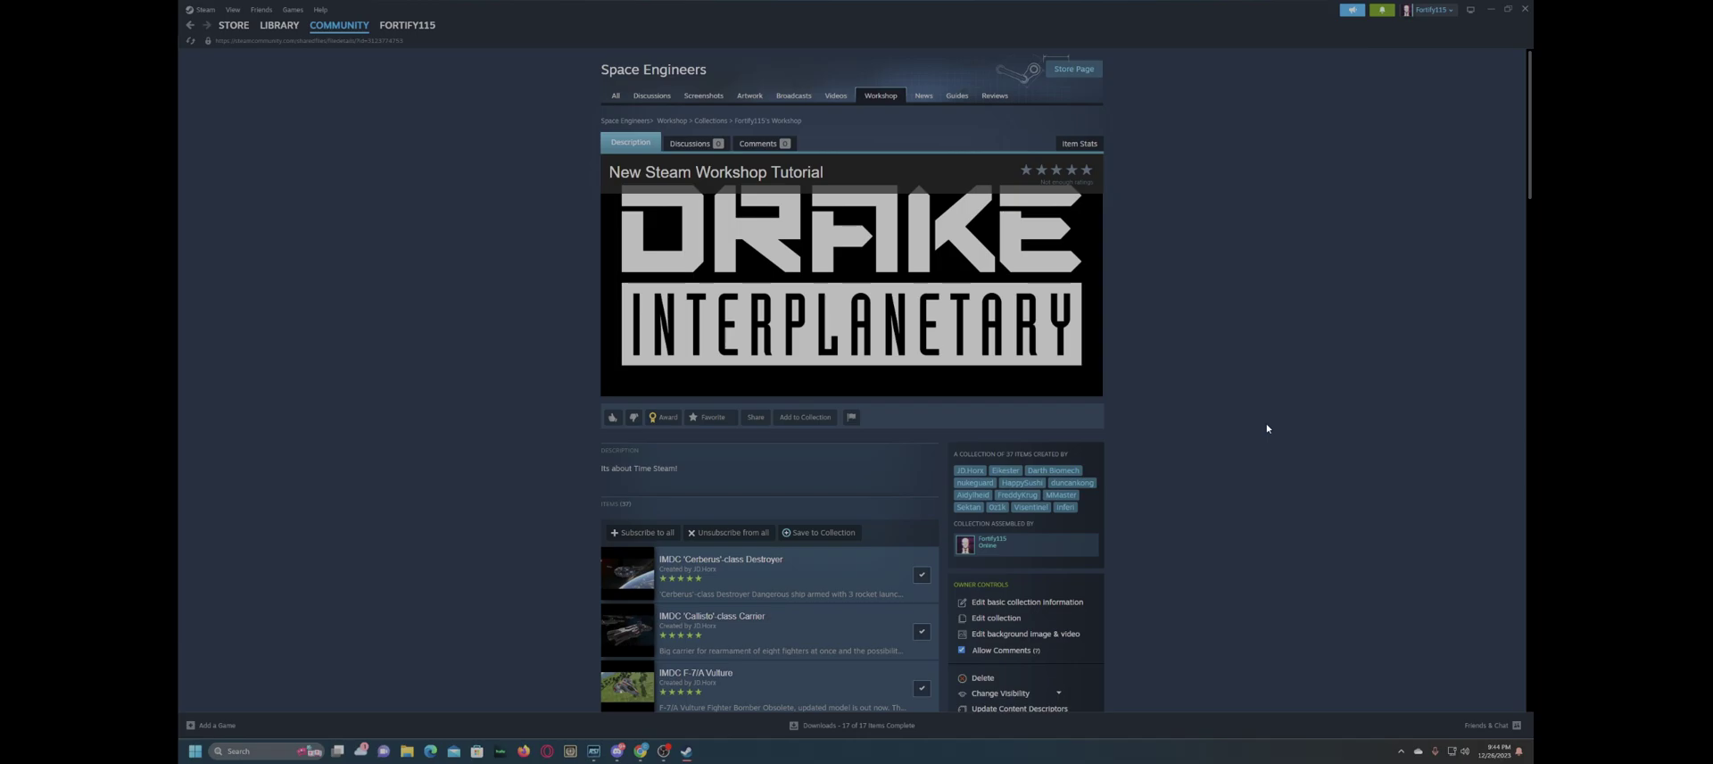
- Switch to Chrome, read through the comments on the YouTube video "How to add all mods to a collection at once on steam!", and return to Steam
{"action": "mouse_move", "coordinate": [633, 757]}
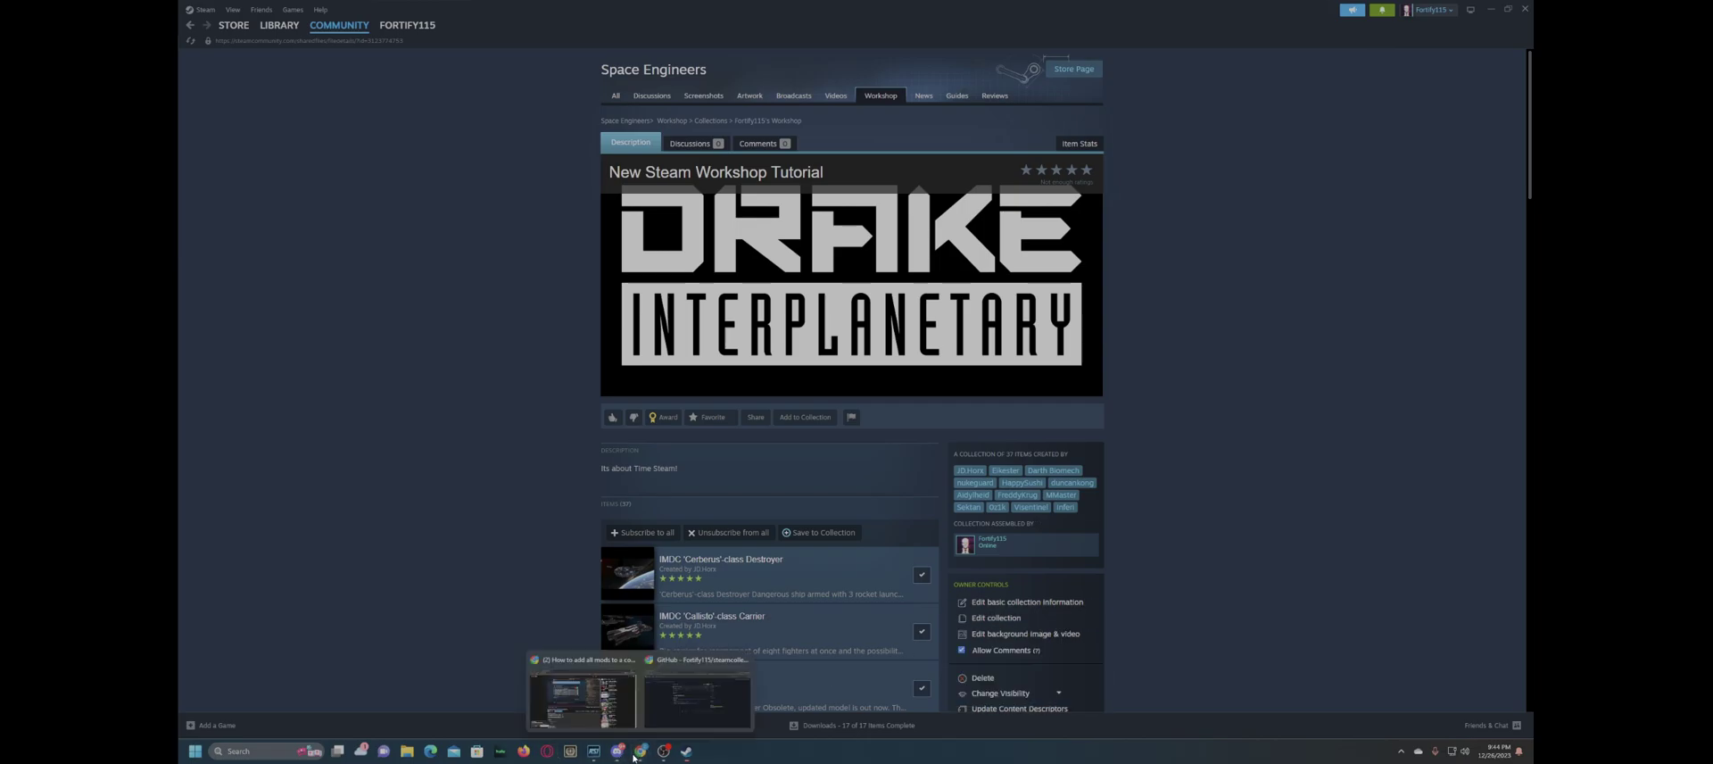
{"action": "left_click", "coordinate": [622, 722]}
{"action": "scroll", "coordinate": [541, 546], "scroll_direction": "down", "scroll_amount": 15}
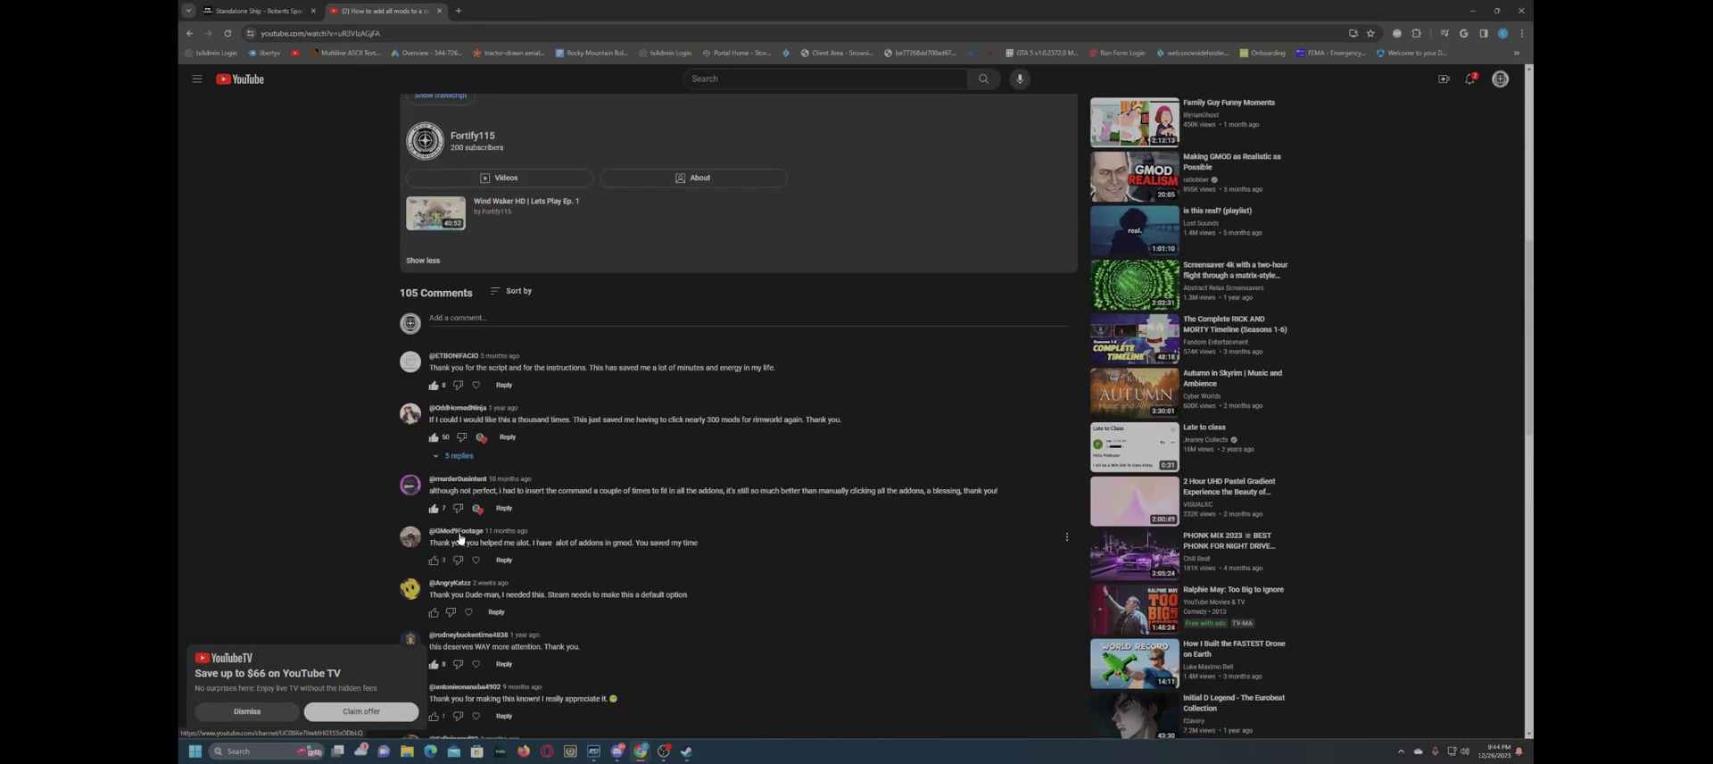
{"action": "scroll", "coordinate": [717, 451], "scroll_direction": "down", "scroll_amount": 6}
{"action": "scroll", "coordinate": [505, 498], "scroll_direction": "down", "scroll_amount": 3}
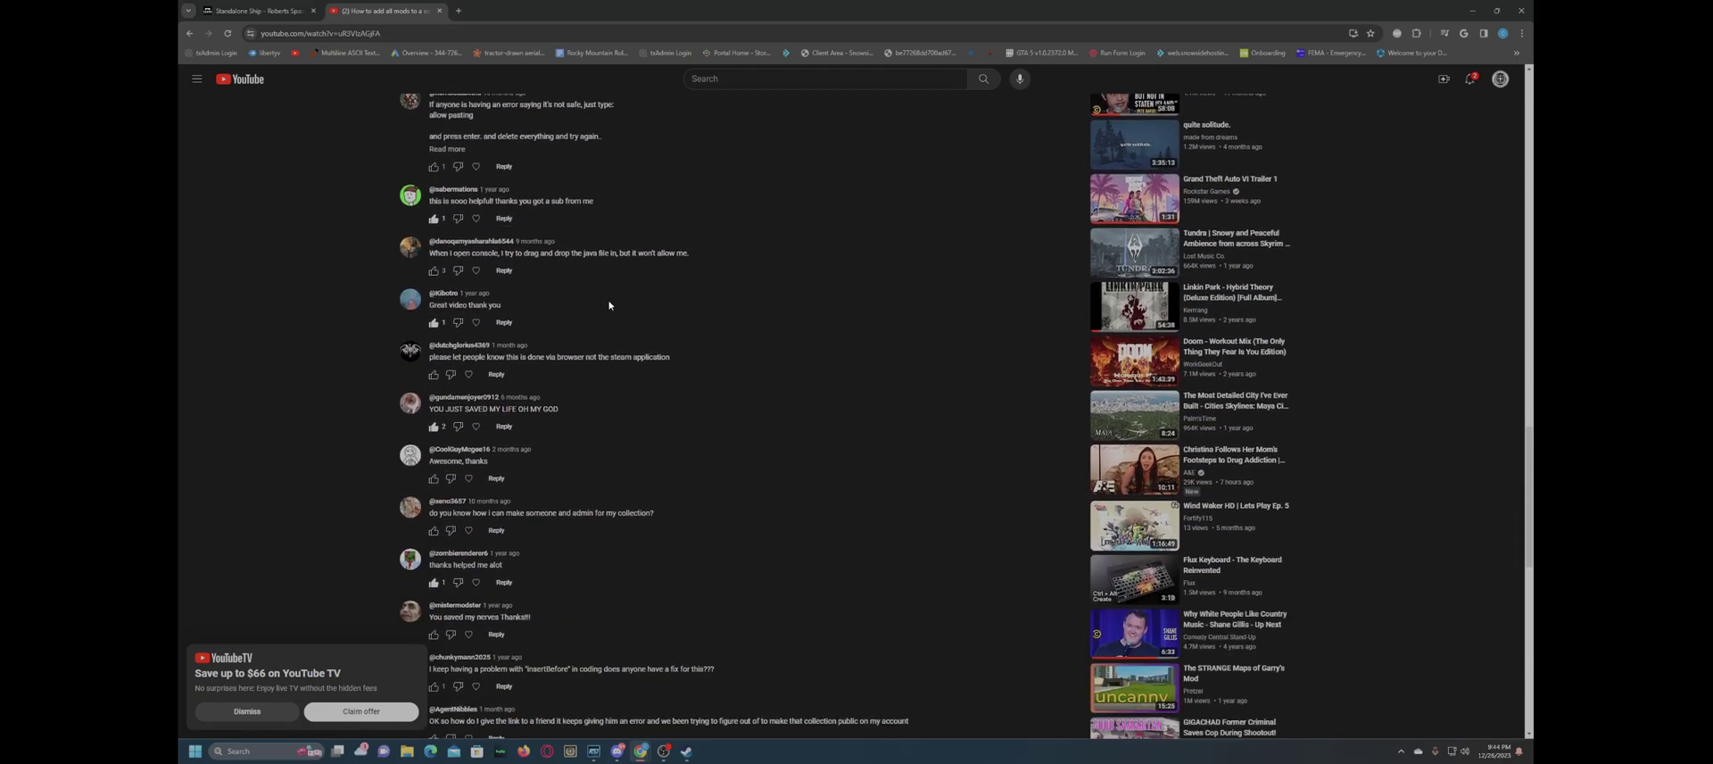
{"action": "scroll", "coordinate": [646, 347], "scroll_direction": "down", "scroll_amount": 6}
{"action": "scroll", "coordinate": [651, 415], "scroll_direction": "down", "scroll_amount": 6}
{"action": "scroll", "coordinate": [623, 421], "scroll_direction": "down", "scroll_amount": 5}
{"action": "scroll", "coordinate": [574, 413], "scroll_direction": "down", "scroll_amount": 3}
{"action": "scroll", "coordinate": [574, 325], "scroll_direction": "down", "scroll_amount": 3}
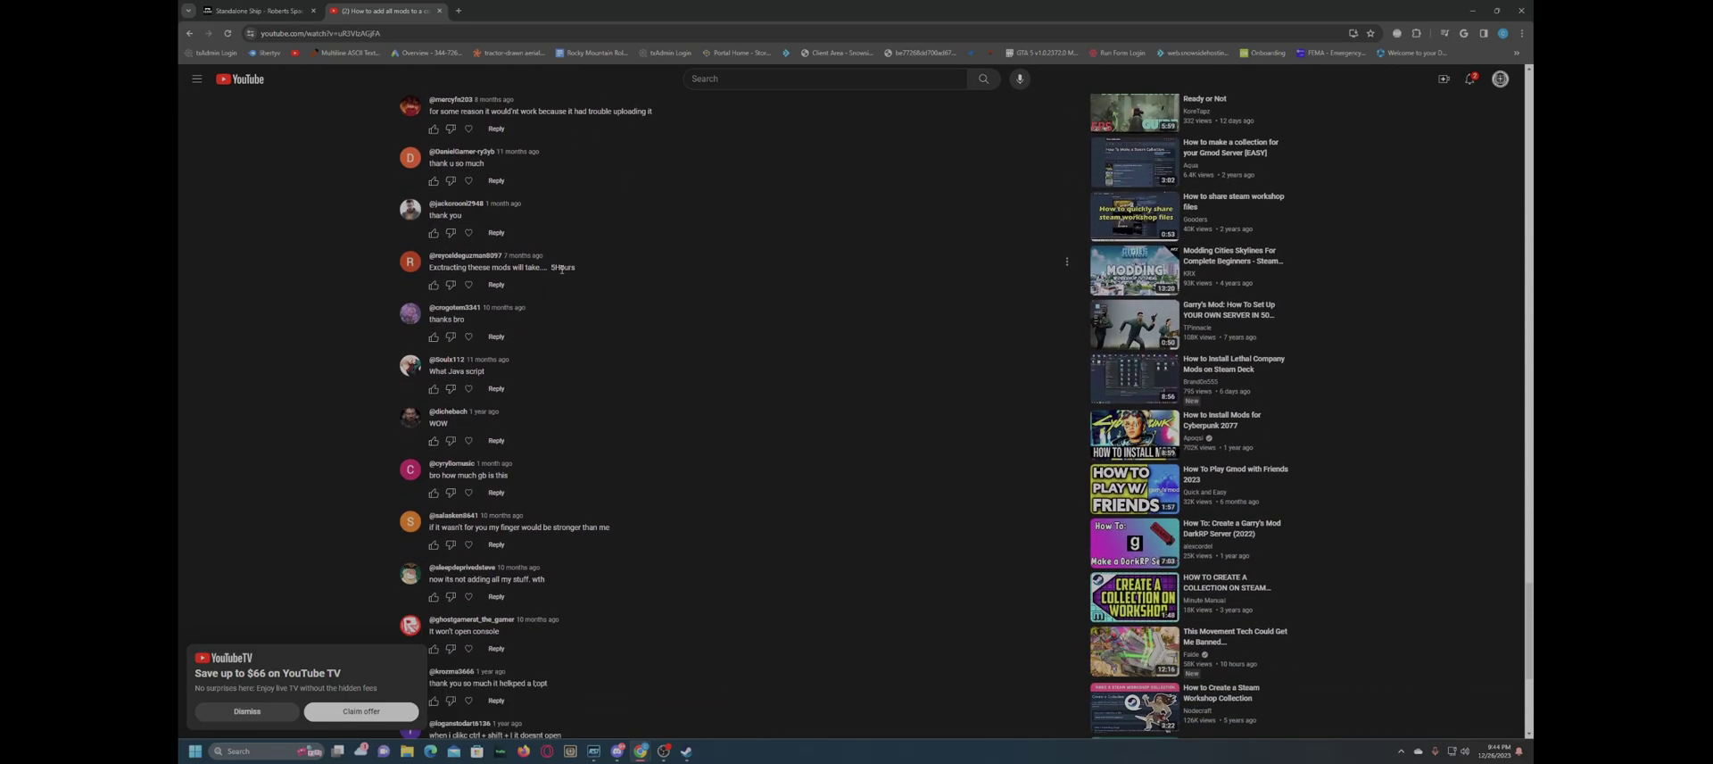
{"action": "scroll", "coordinate": [542, 303], "scroll_direction": "down", "scroll_amount": 3}
{"action": "scroll", "coordinate": [542, 313], "scroll_direction": "down", "scroll_amount": 8}
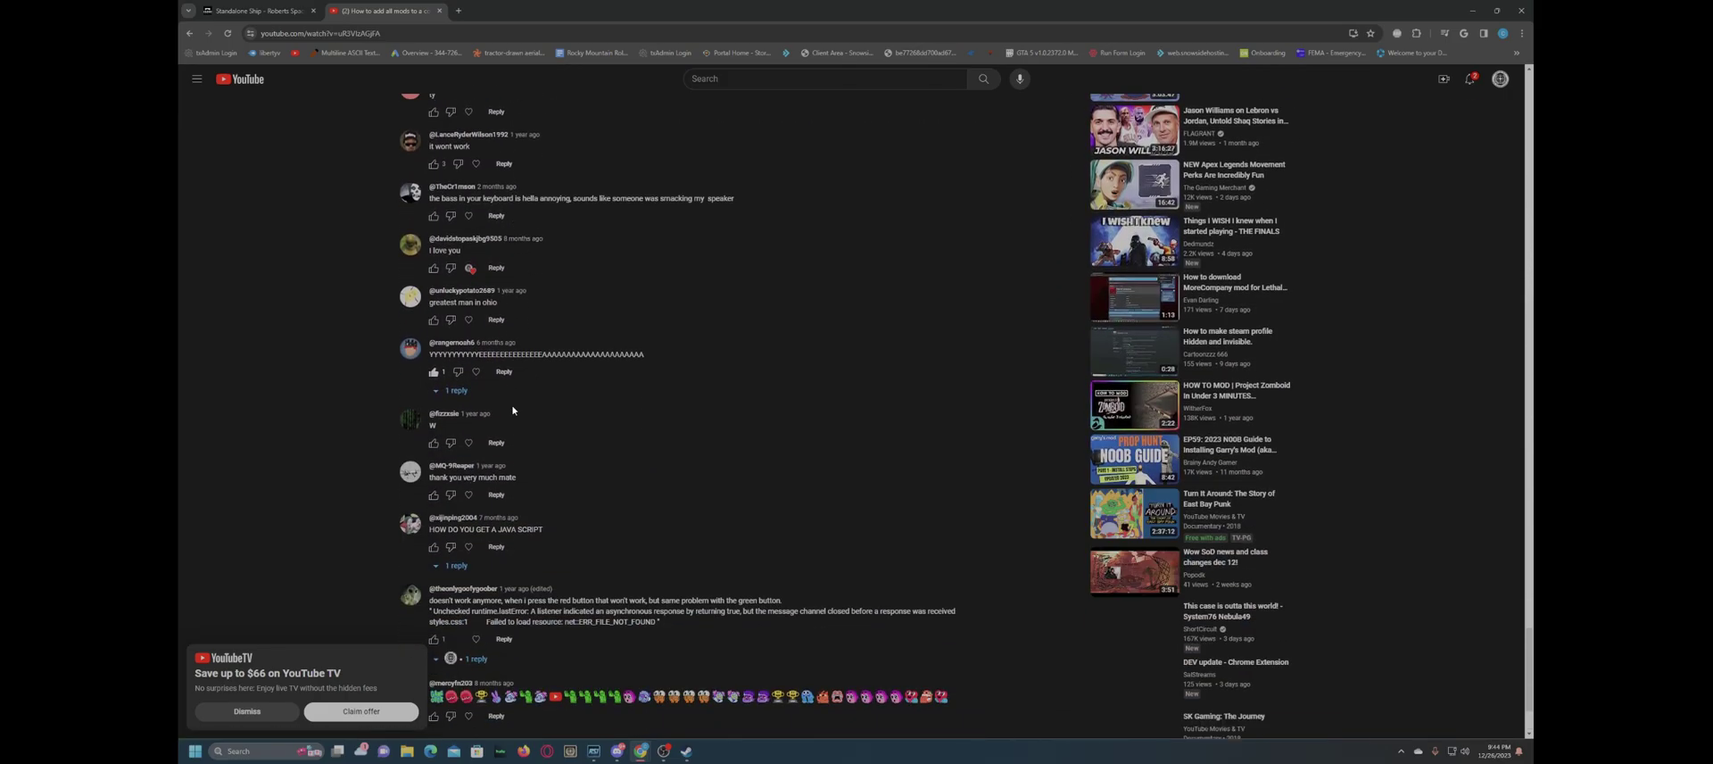
{"action": "scroll", "coordinate": [514, 411], "scroll_direction": "down", "scroll_amount": 3}
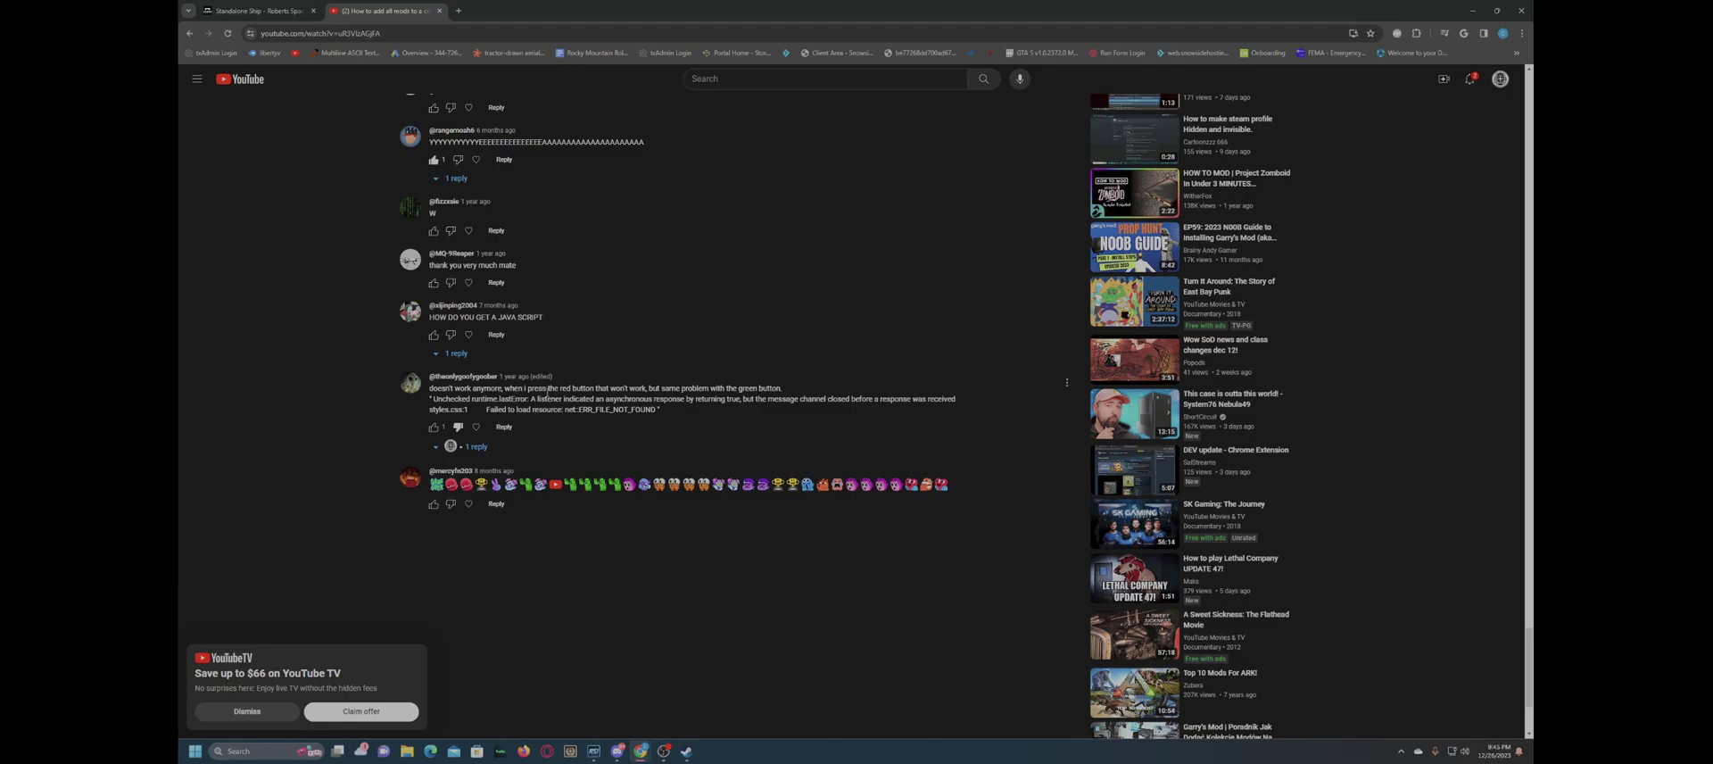
{"action": "scroll", "coordinate": [548, 390], "scroll_direction": "up", "scroll_amount": 6}
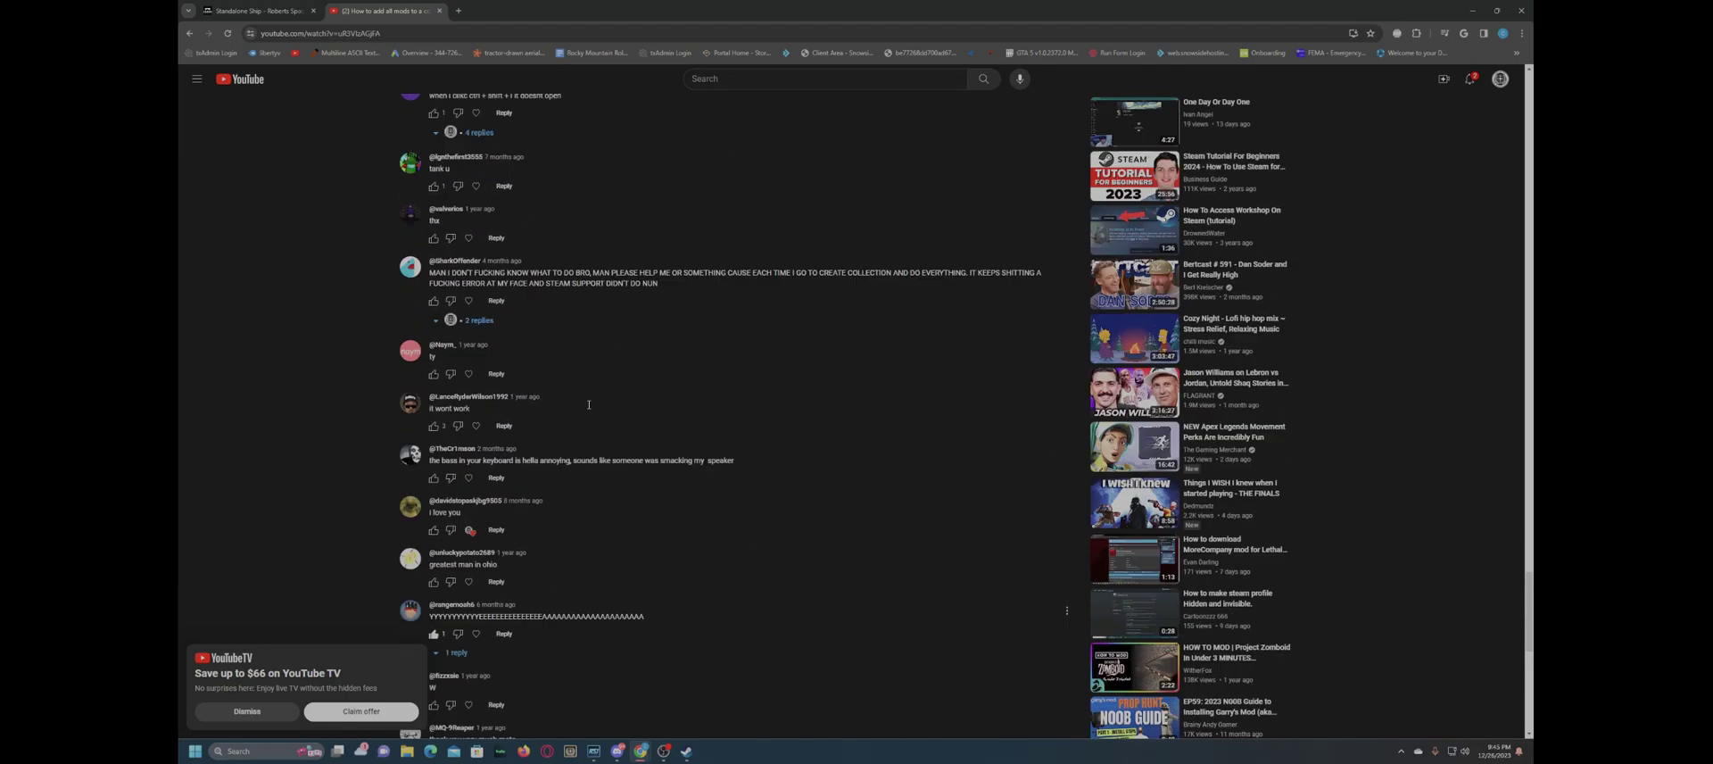
{"action": "scroll", "coordinate": [588, 409], "scroll_direction": "down", "scroll_amount": 10}
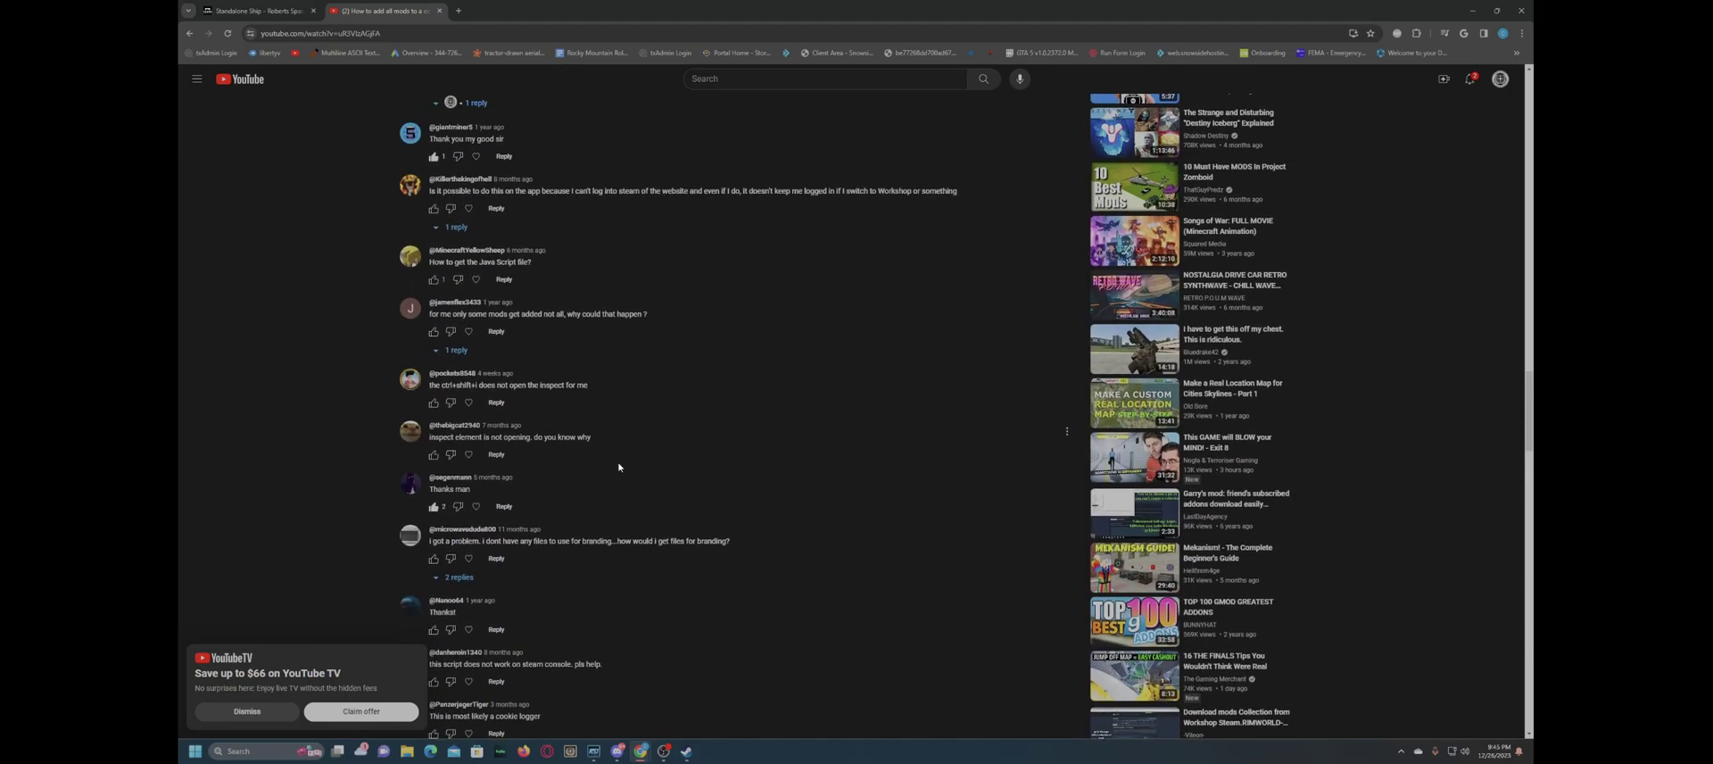
{"action": "scroll", "coordinate": [619, 465], "scroll_direction": "up", "scroll_amount": 15}
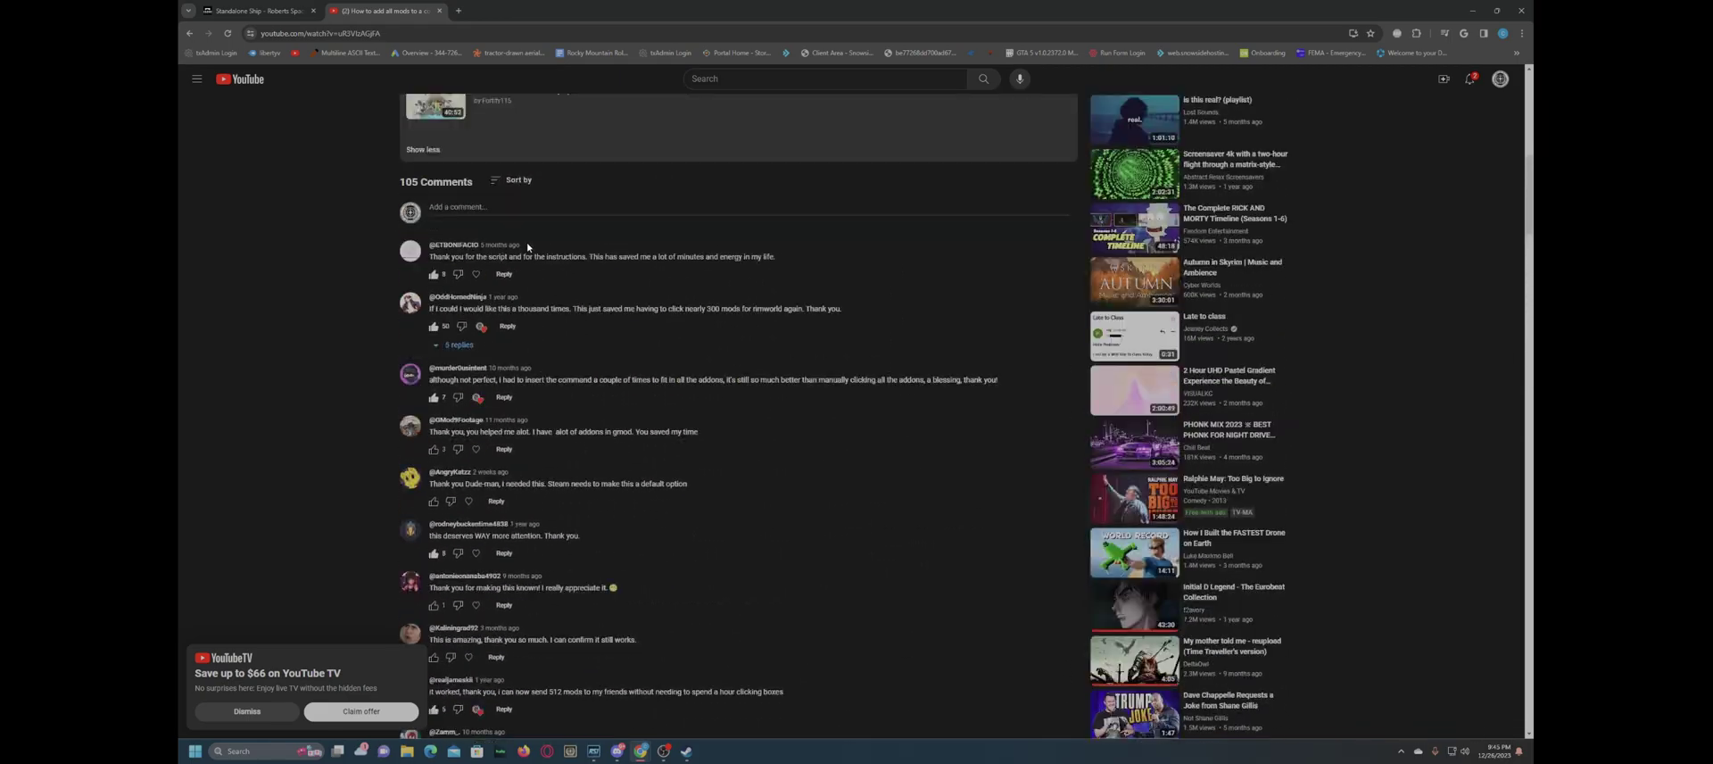
{"action": "scroll", "coordinate": [527, 242], "scroll_direction": "up", "scroll_amount": 8}
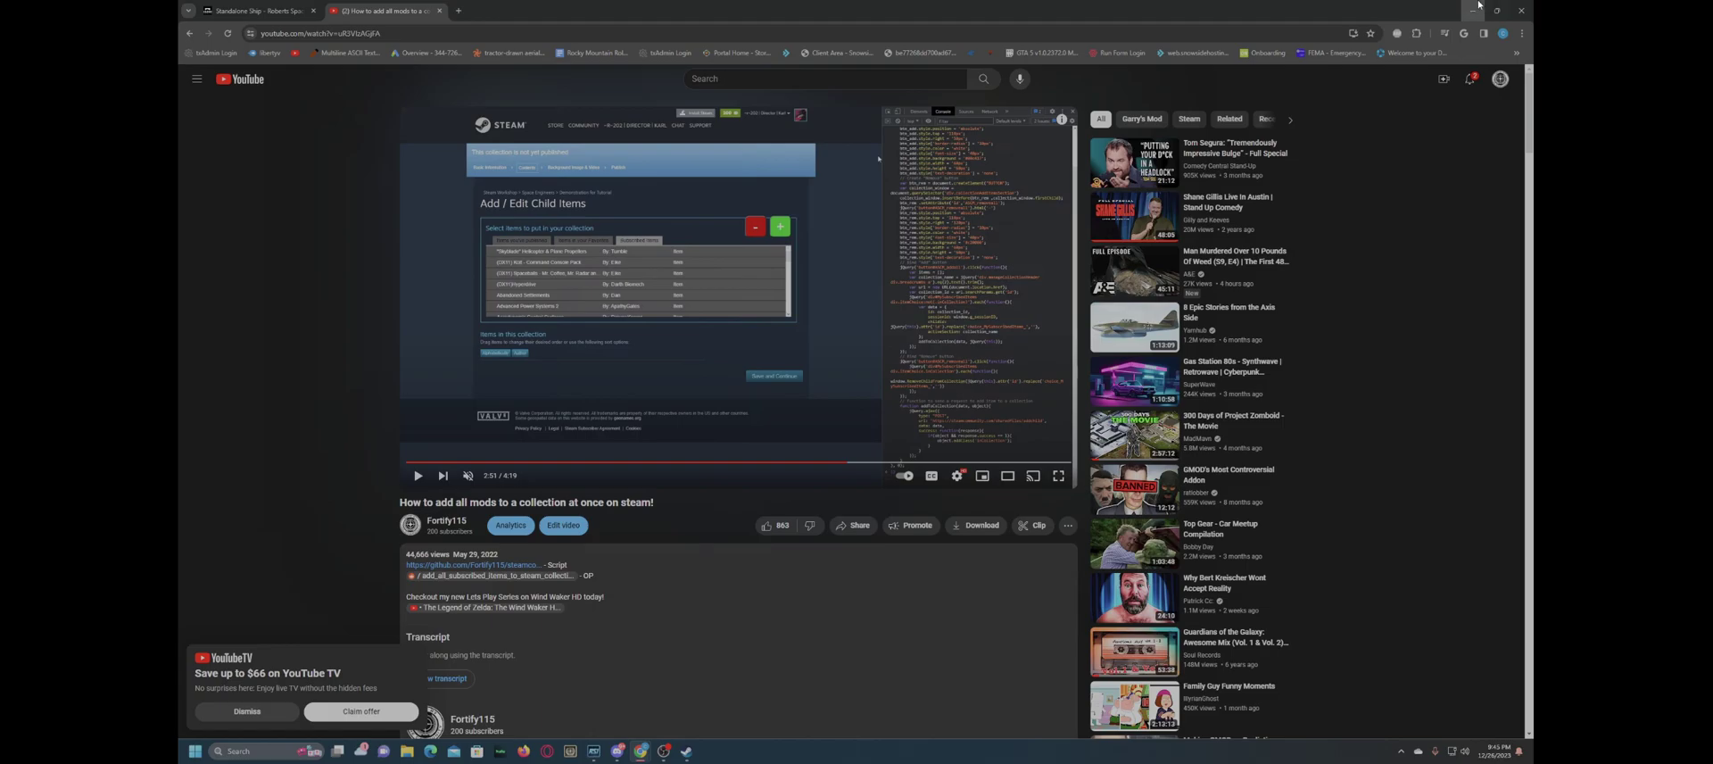
{"action": "left_click", "coordinate": [1474, 10]}
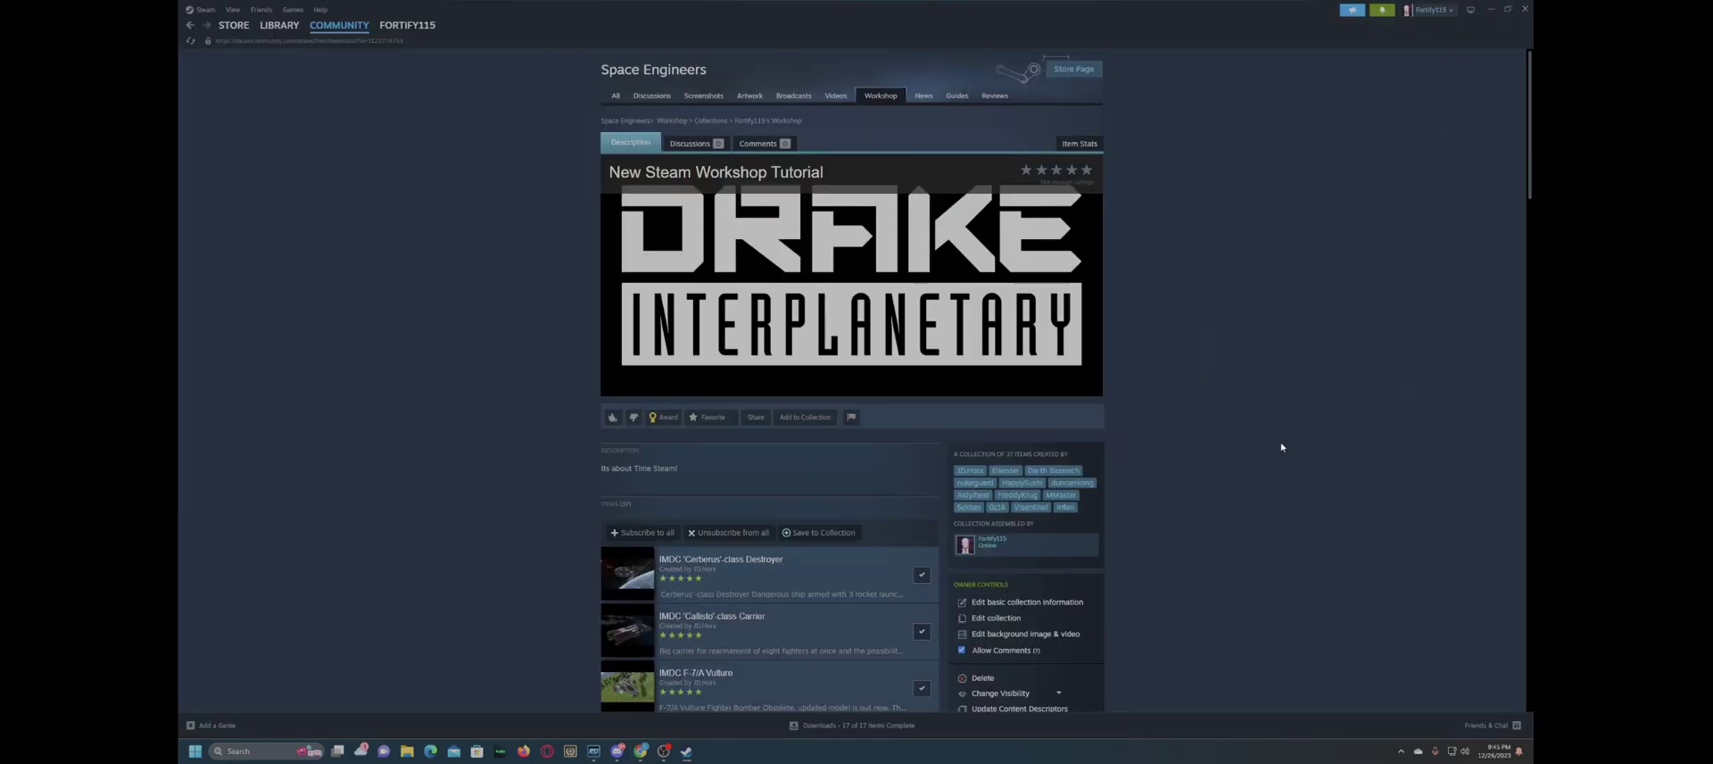